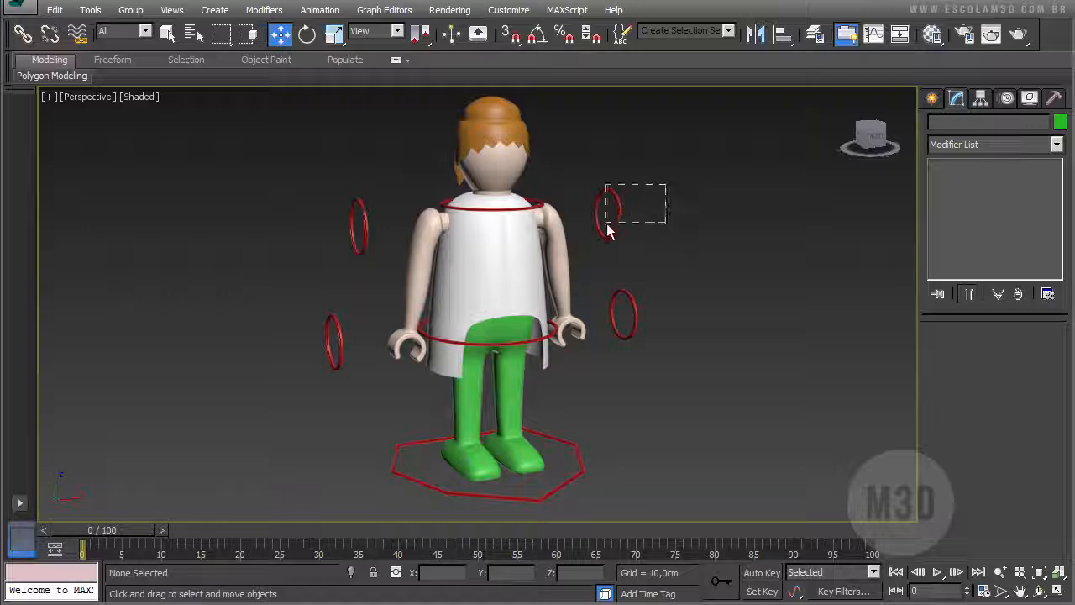
- Inspect the left arm, legs, trunk and general controls around the character by selecting them one at a time
left_click_drag(606, 227, 605, 225)
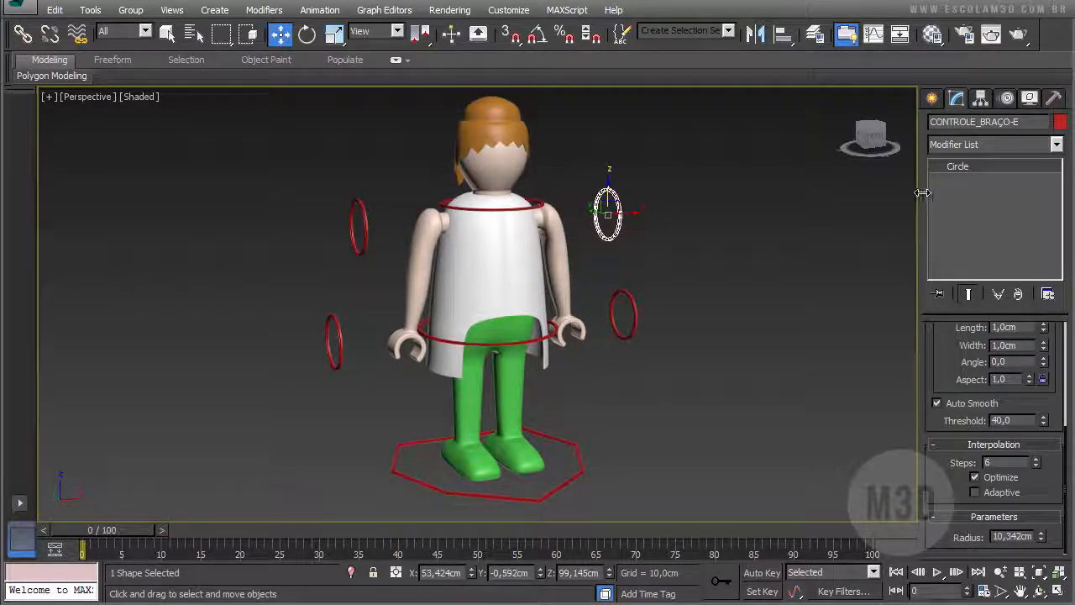
left_click_drag(398, 160, 322, 235)
left_click(335, 341)
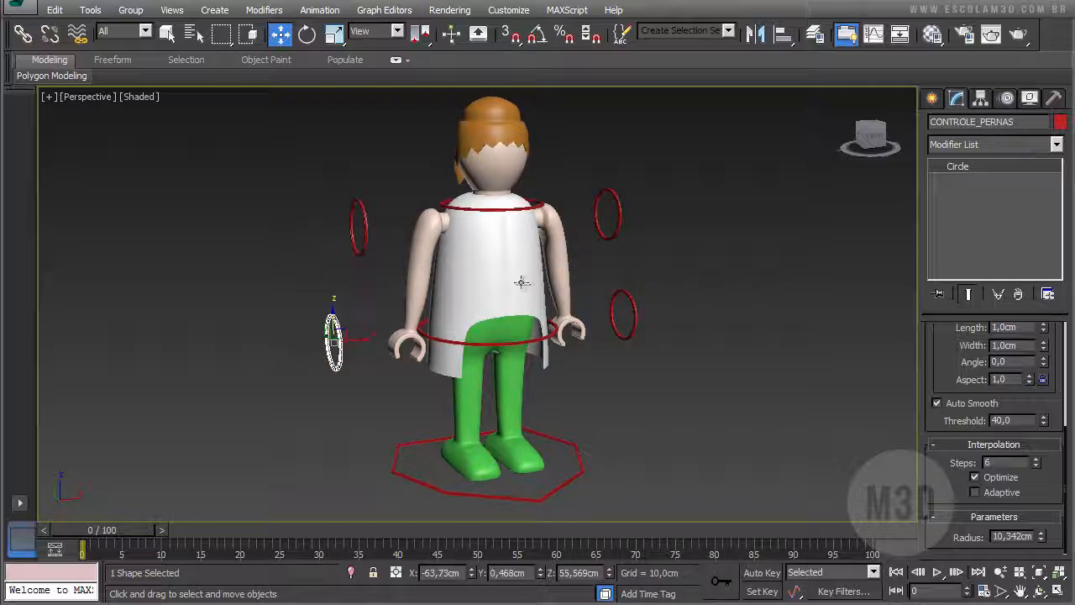
left_click_drag(664, 273, 630, 335)
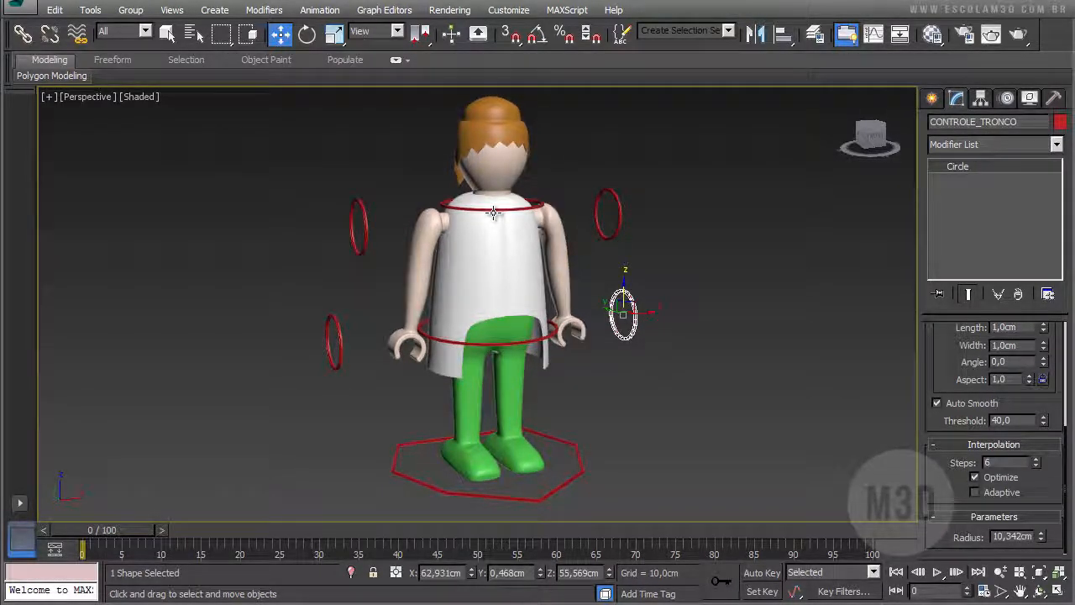
left_click(556, 493)
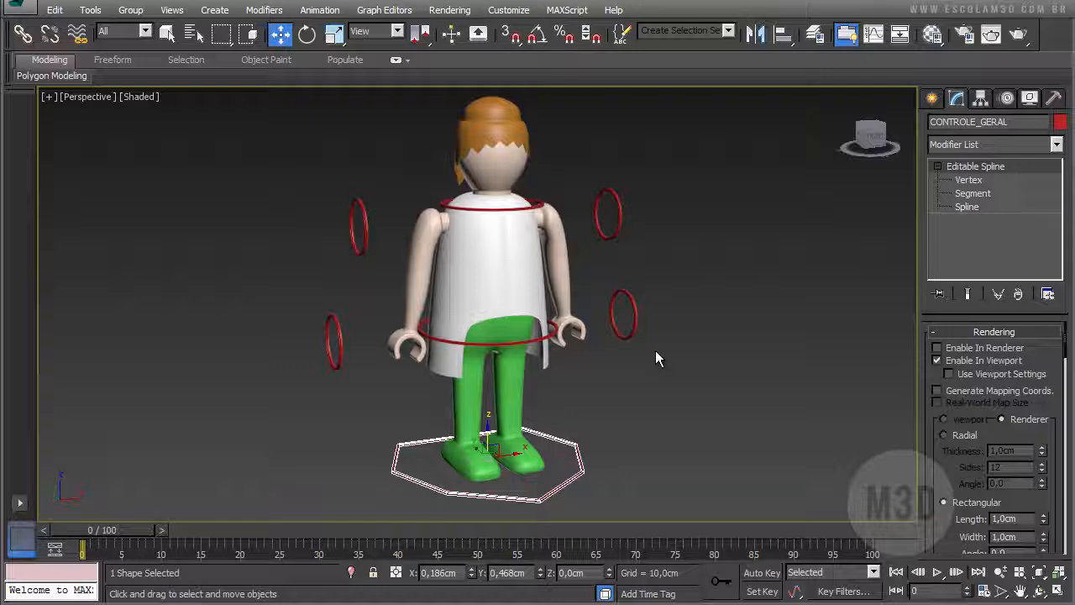
- Try rotating the body control ring around the hips and cancel the rotation
left_click(544, 337)
key("e")
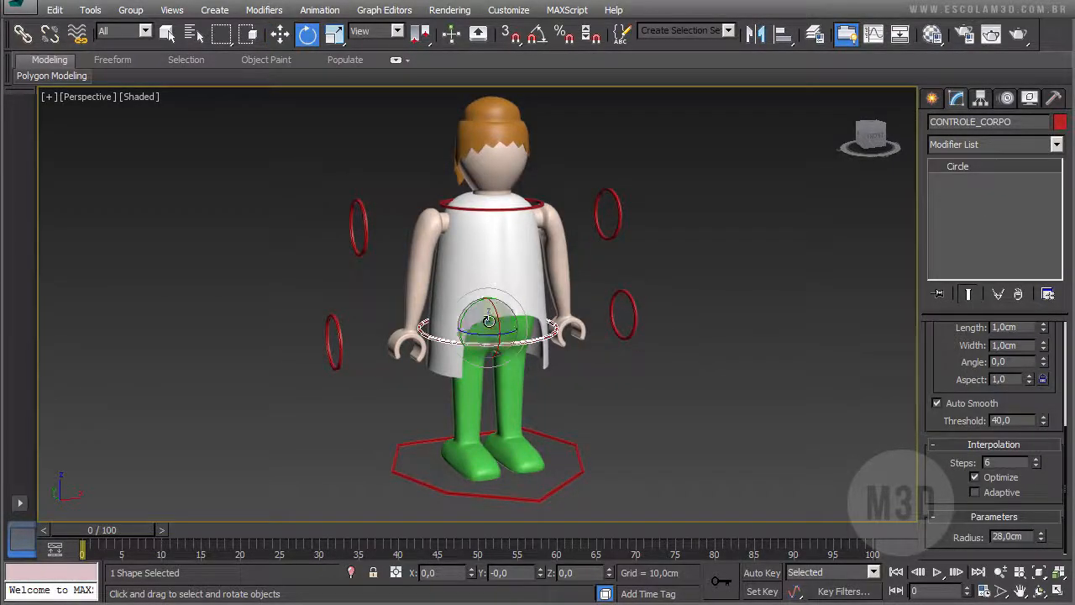
left_click_drag(542, 338, 492, 353)
right_click(493, 353)
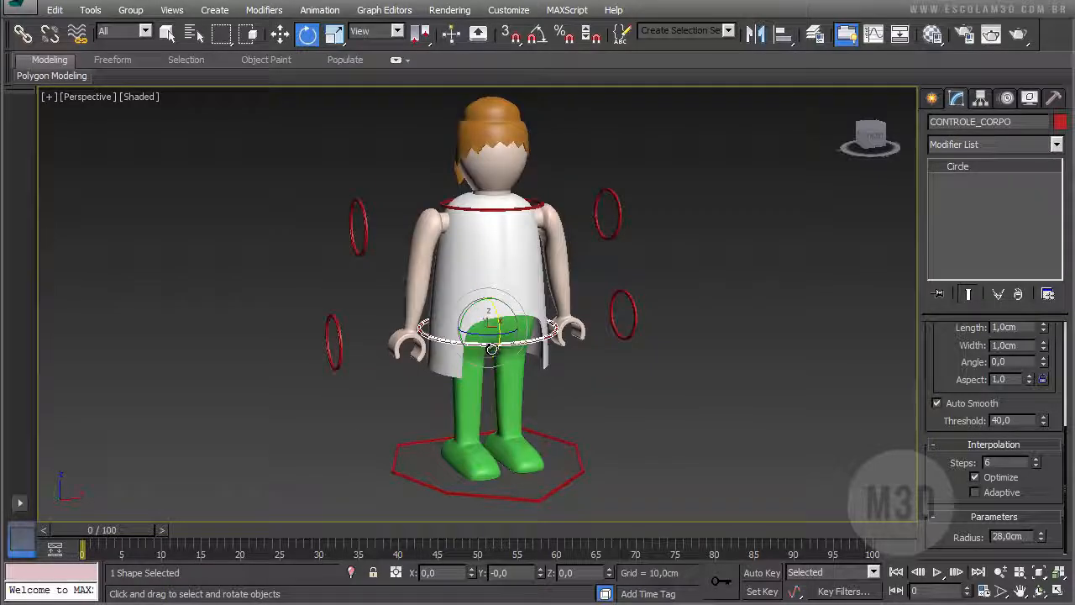
- Try rotating the head control ring around the character's neck and revert it
left_click(703, 176)
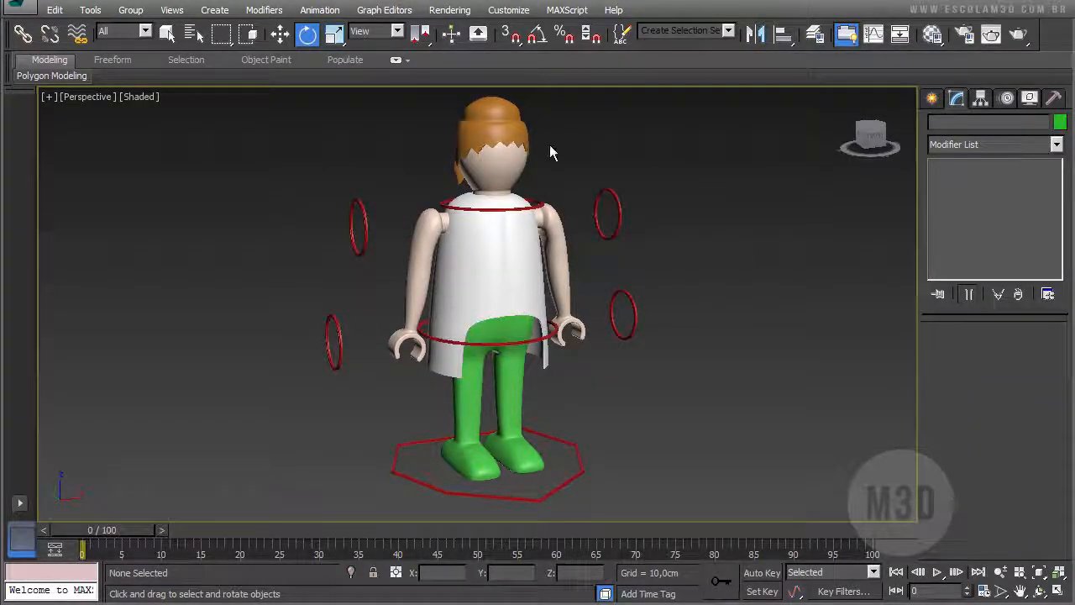
left_click(529, 211)
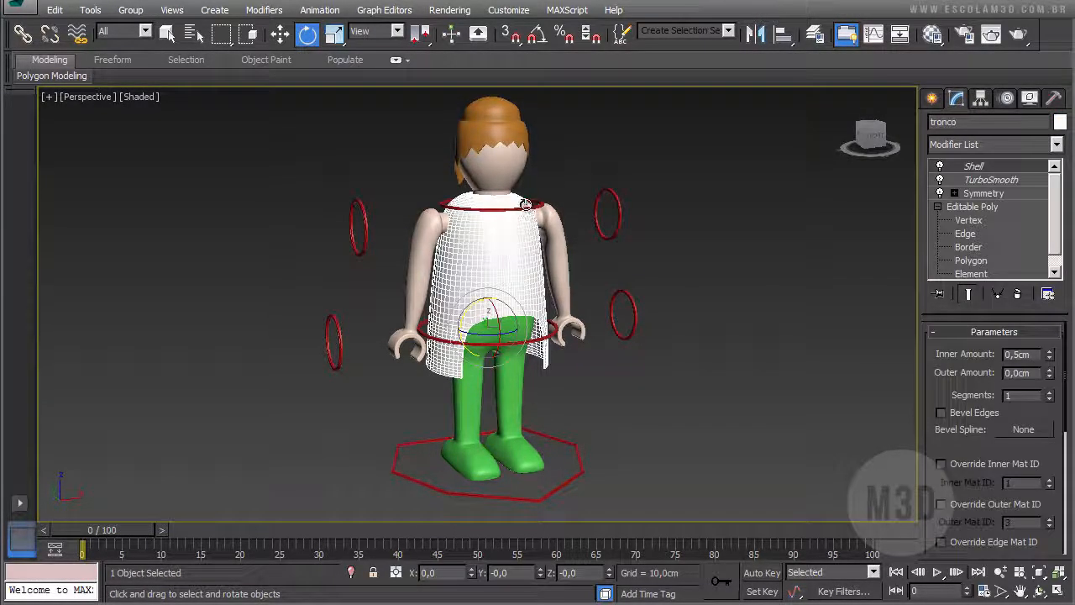
left_click(524, 207)
left_click_drag(524, 208, 474, 216)
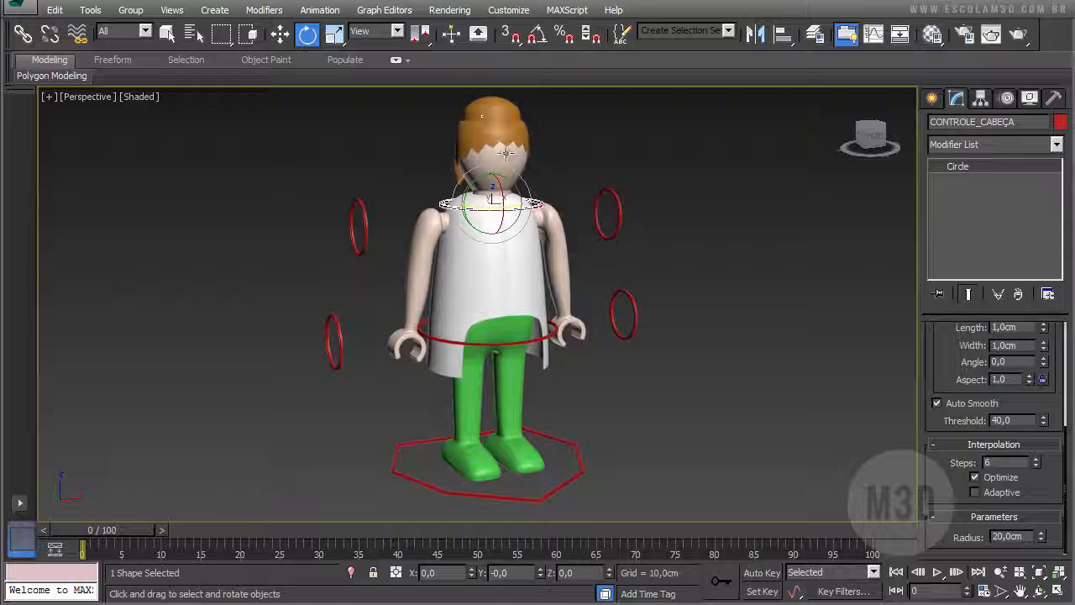
- Try rotating the right arm control and the left arm control, reverting each rotation
left_click(358, 223)
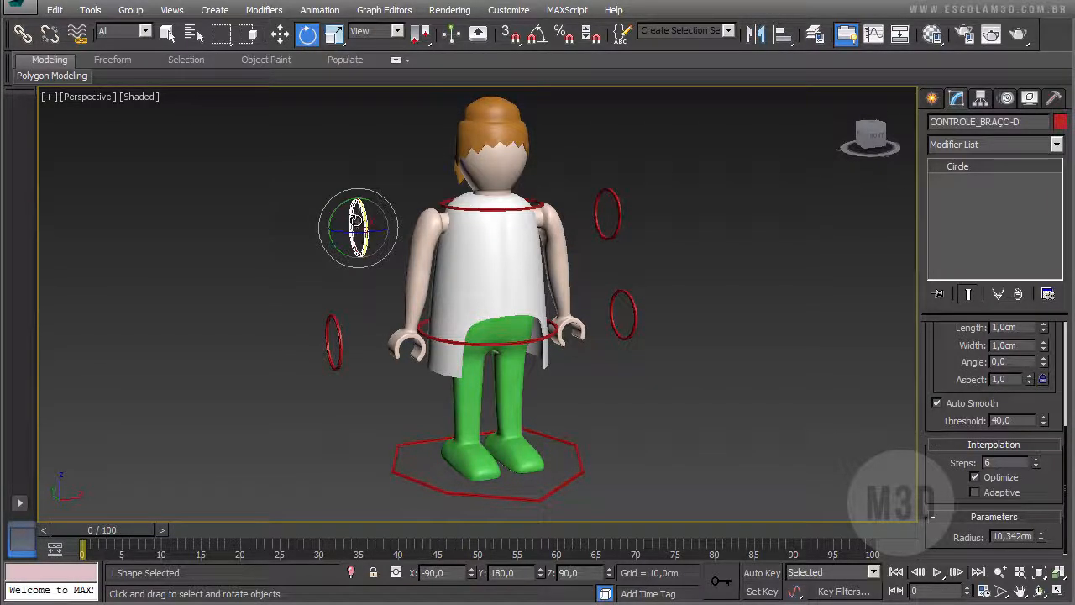
left_click_drag(359, 220, 432, 228)
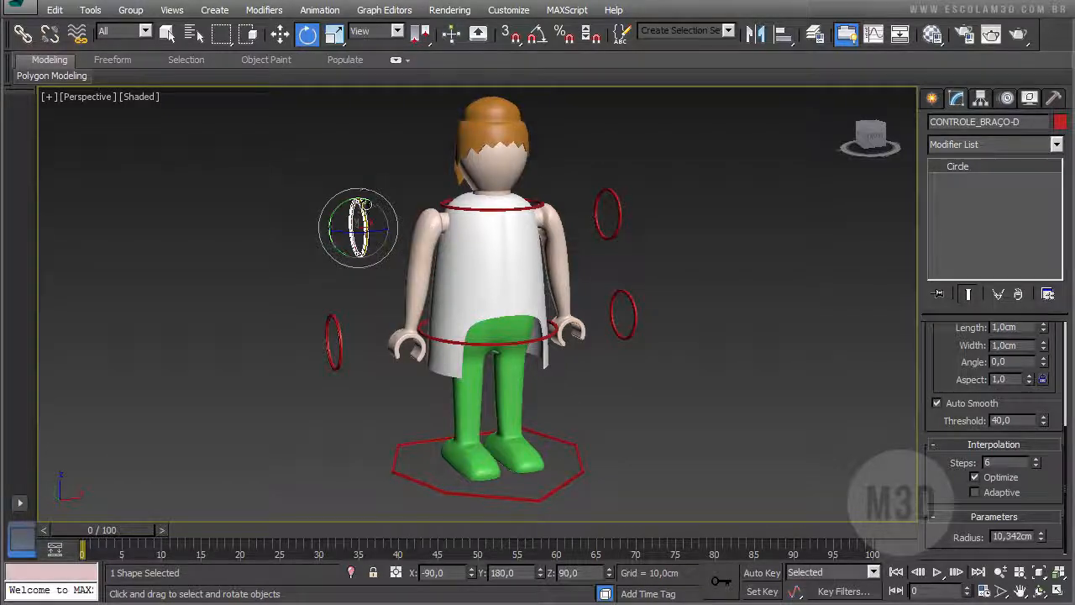
left_click(622, 204)
left_click_drag(622, 203, 587, 261)
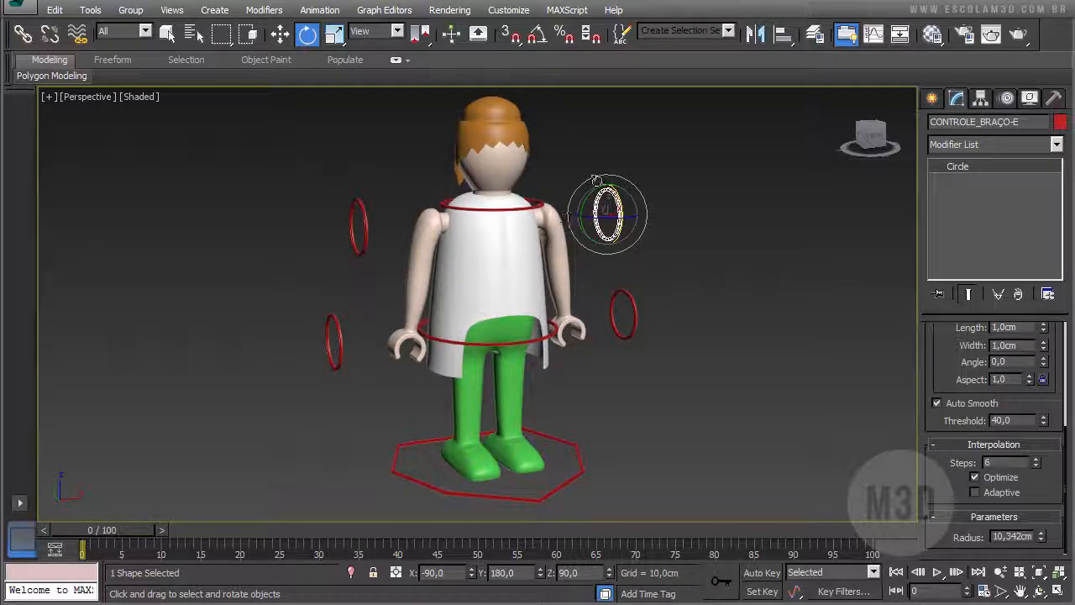
- Check the trunk mesh against its control circle and try rotating the trunk control
left_click(624, 315)
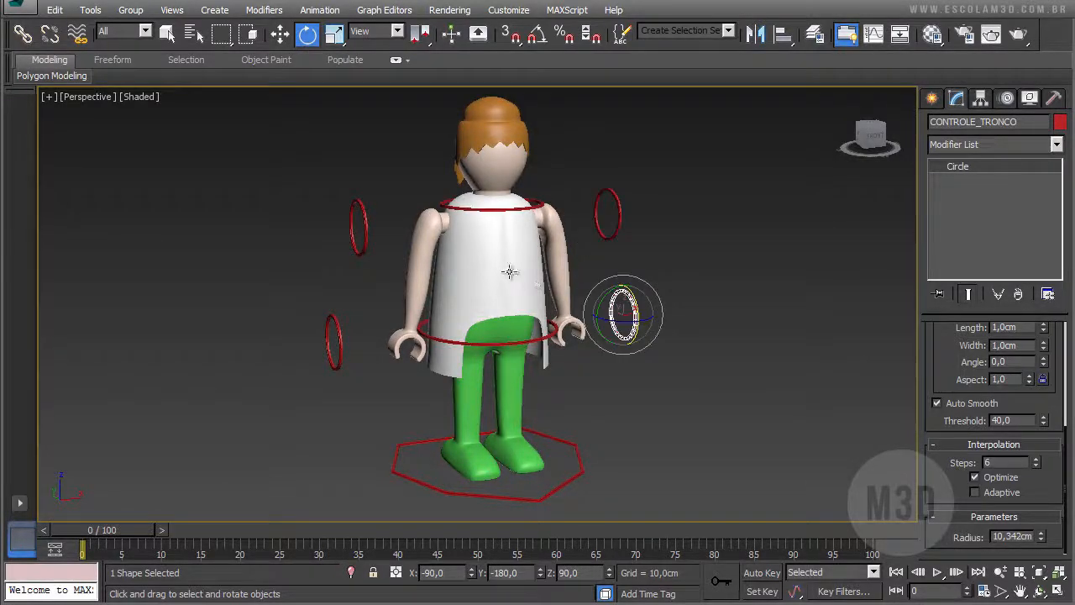
left_click(504, 286)
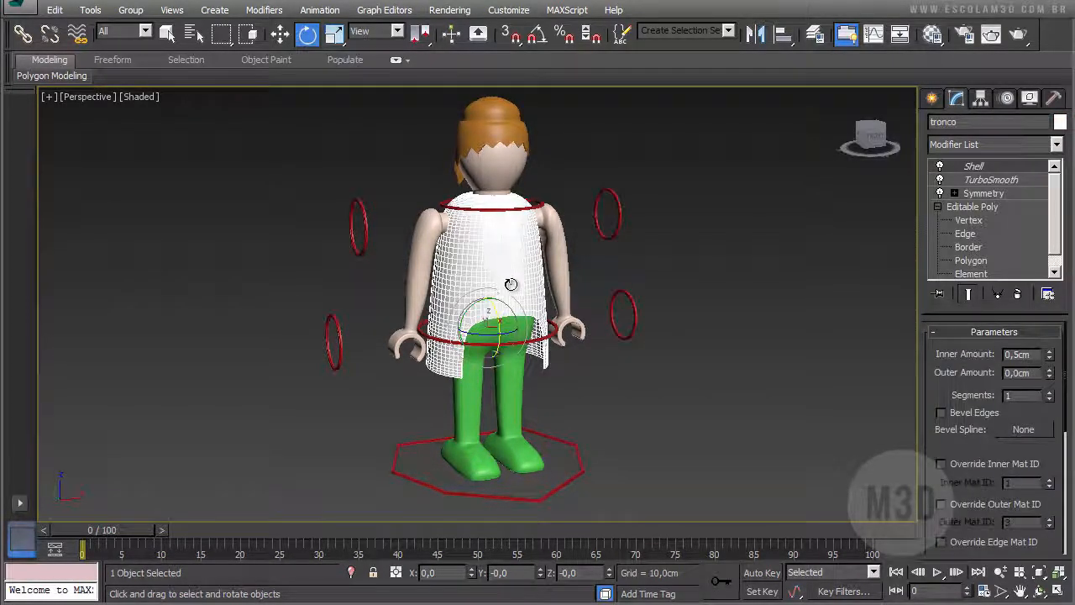
left_click(623, 308)
mouse_move(635, 295)
left_mouse_down()
mouse_move(649, 305)
mouse_move(643, 315)
mouse_move(647, 304)
left_mouse_up()
- Select the right arm, head and left arm controls together, then clear the selection
left_click(359, 227)
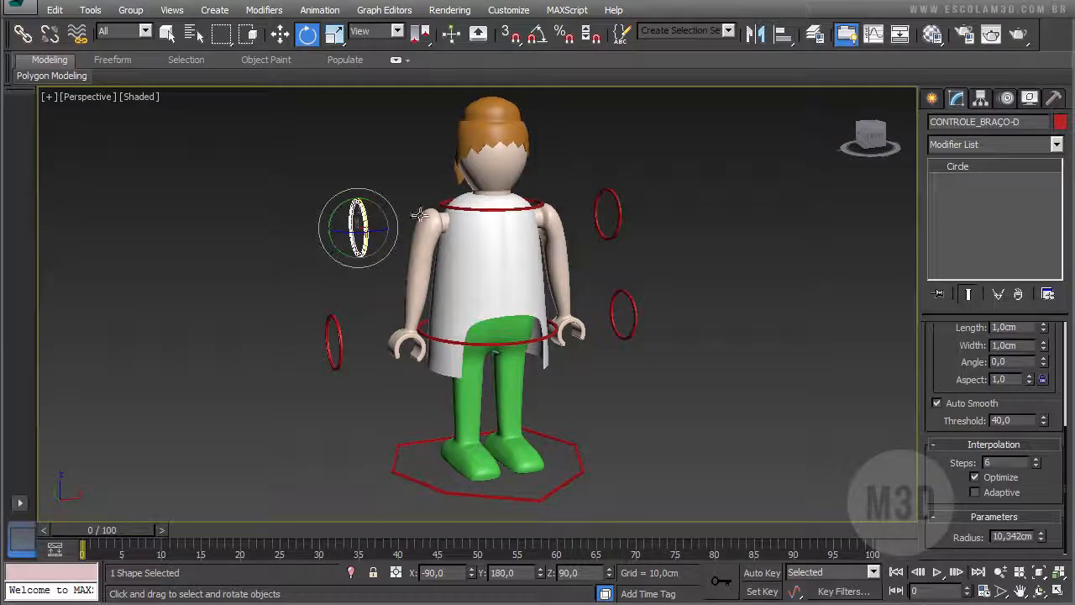
left_click(475, 204, "ctrl")
left_click(615, 205, "ctrl")
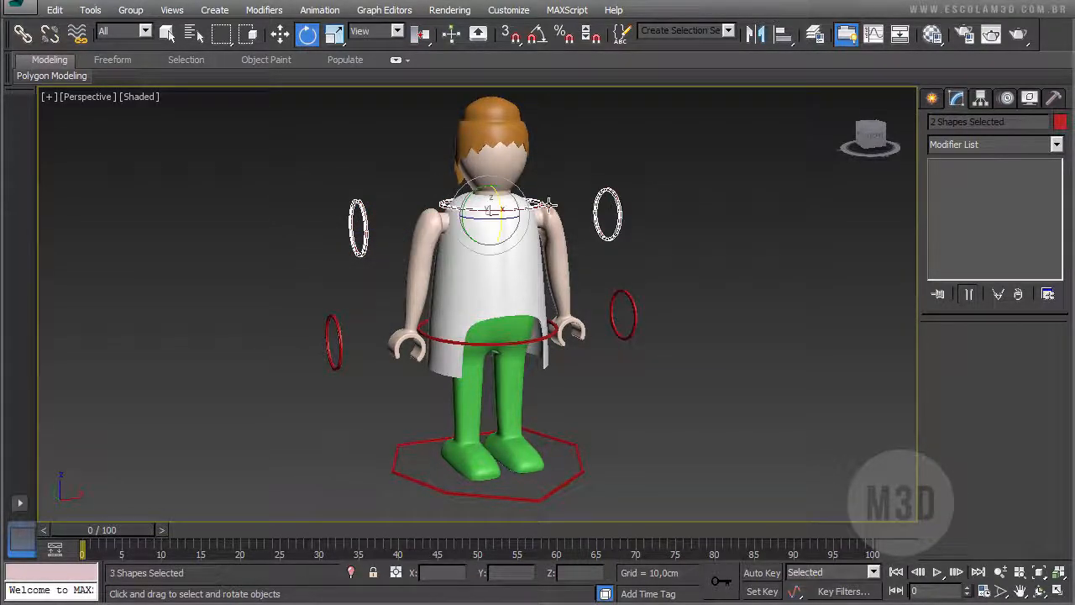
left_click(636, 288)
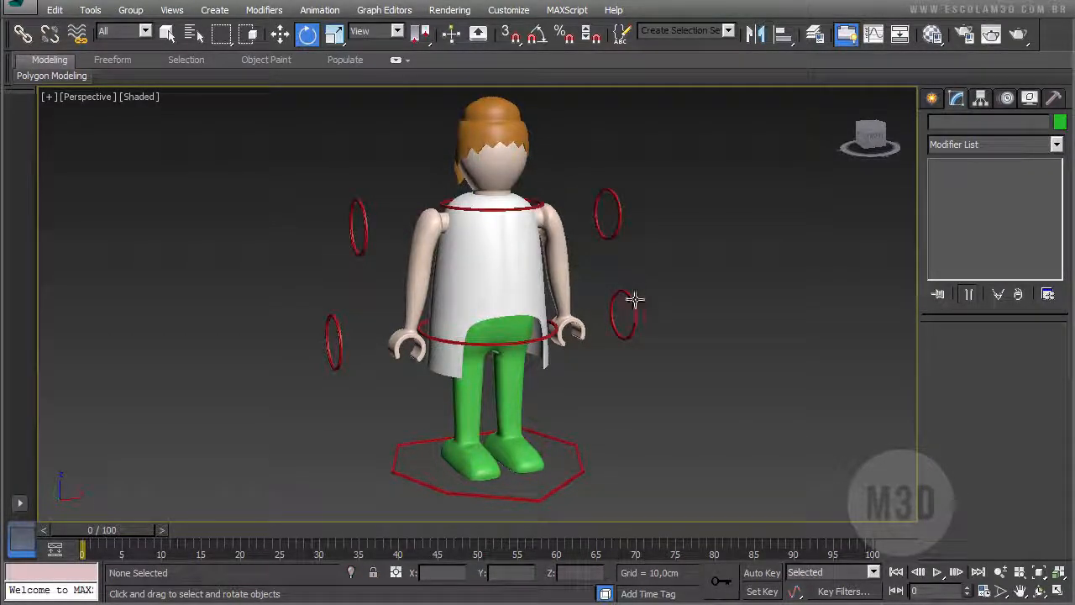
- Try rotating the trunk and legs controls beside the hands, then select the body control ring
left_click(633, 296)
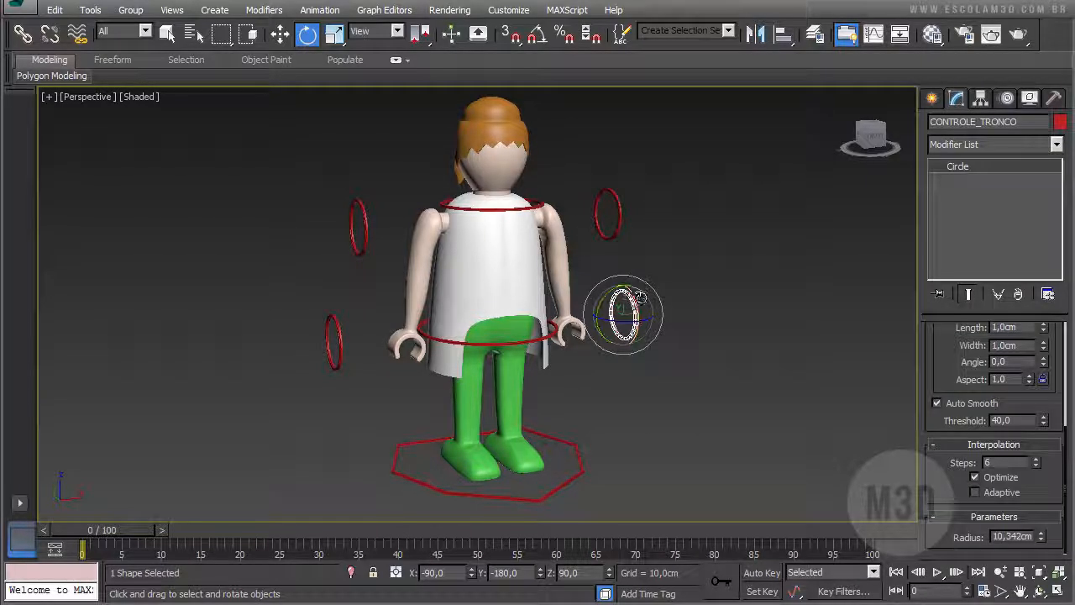
left_click_drag(634, 295, 598, 331)
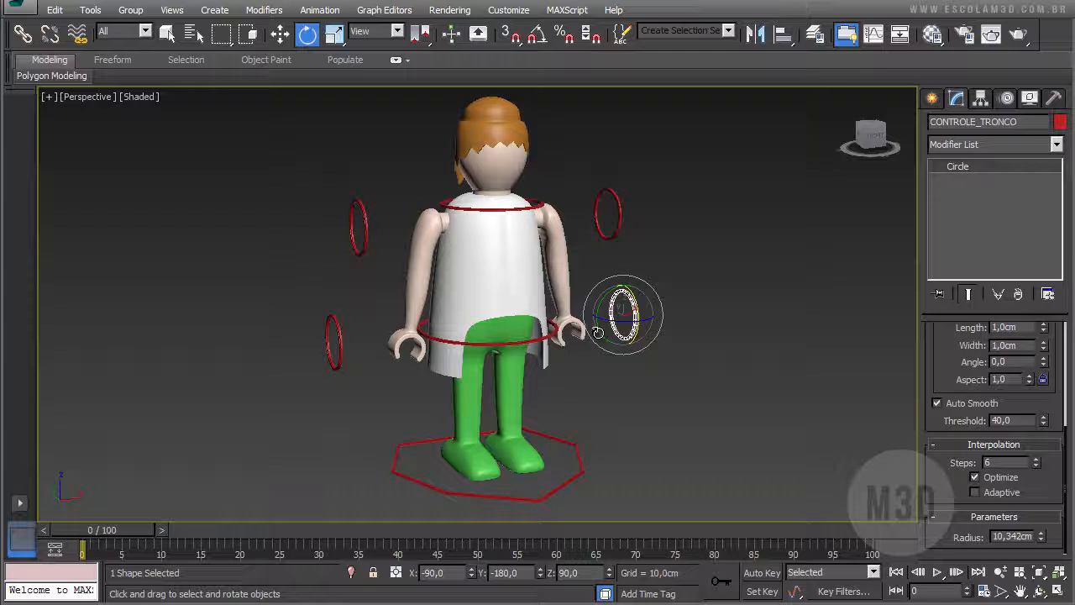
left_click(337, 341)
left_click_drag(342, 334, 317, 201)
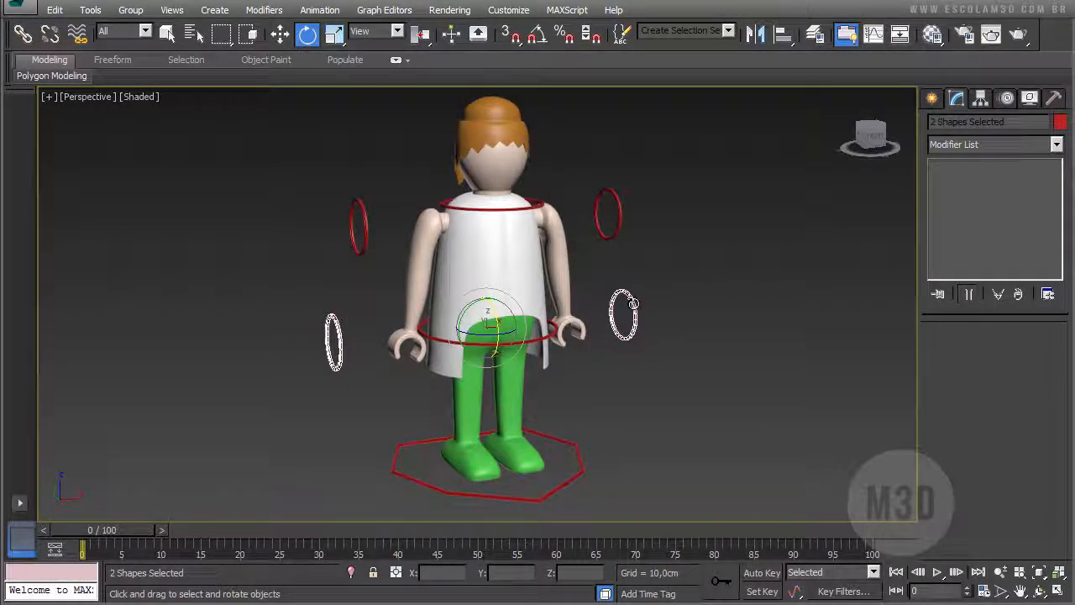
left_click(531, 343)
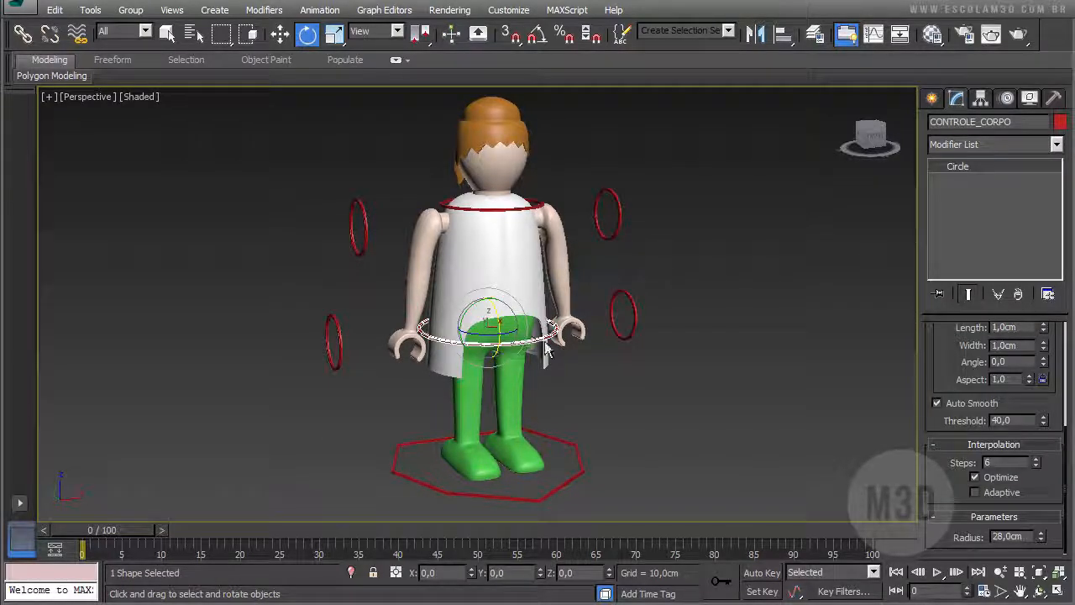
- Try rotating the trunk control and the legs control individually, undoing each rotation
left_click(626, 313)
left_click_drag(628, 311, 628, 386)
key("ctrl+z")
left_click(340, 327)
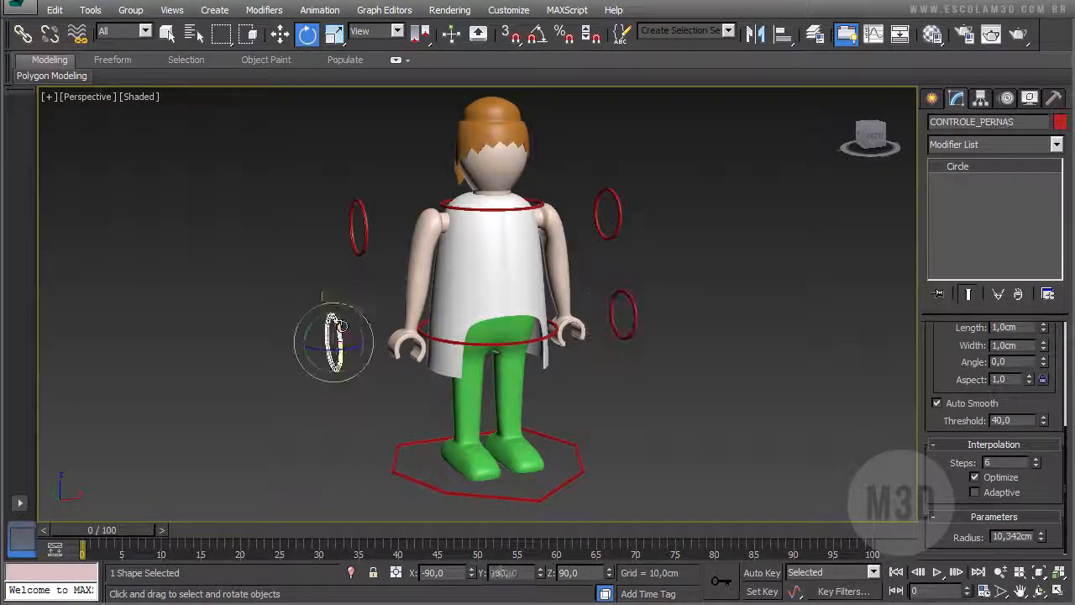
left_click_drag(342, 326, 351, 353)
key("ctrl+z")
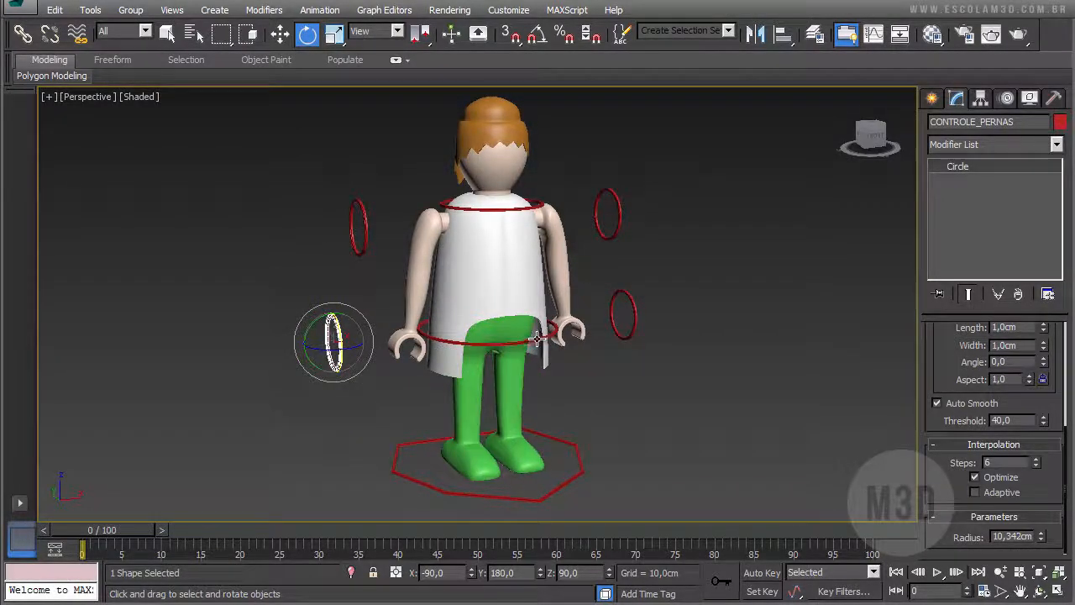
- Try rotating the hip-level body control and the octagonal general control at the feet, reverting both
left_click(536, 338)
mouse_move(481, 323)
left_mouse_down()
mouse_move(455, 339)
mouse_move(486, 329)
left_mouse_up()
key("ctrl+z")
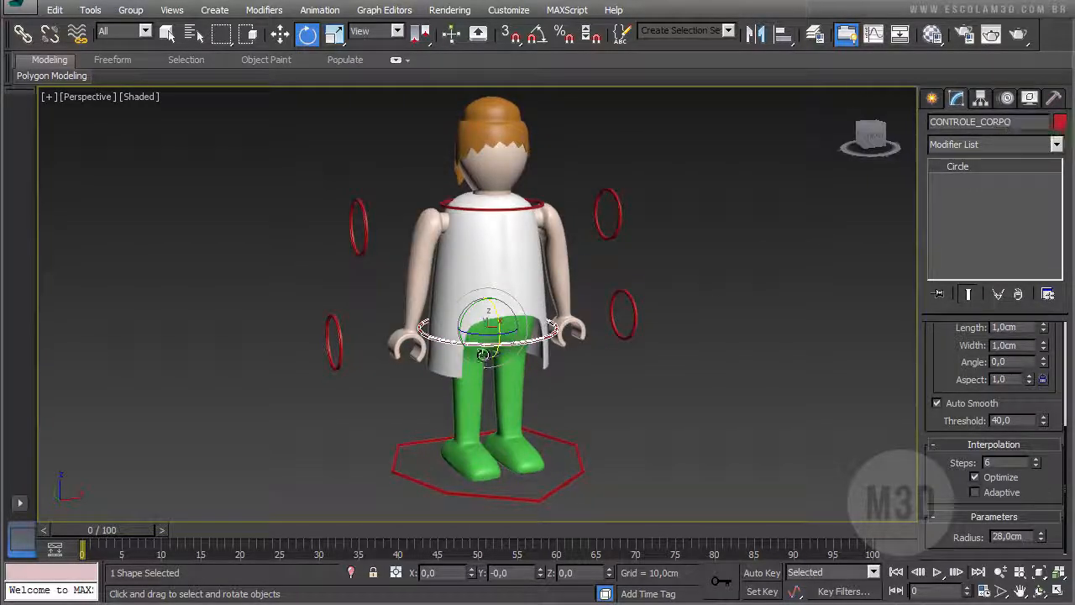
left_click(570, 444)
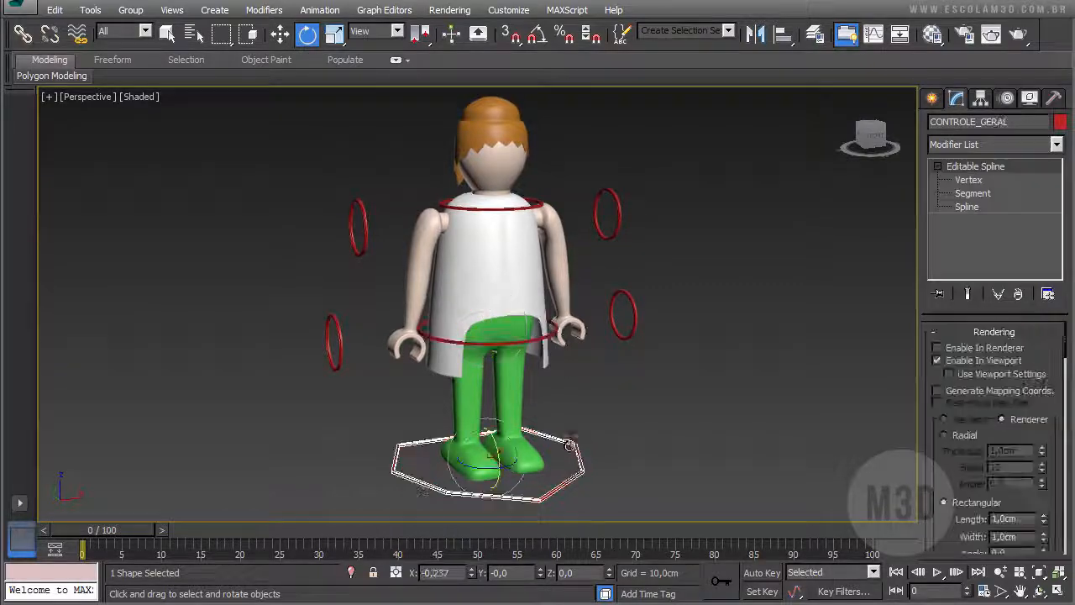
mouse_move(503, 428)
left_mouse_down()
mouse_move(529, 323)
mouse_move(505, 428)
left_mouse_up()
- Examine the left arm control's parameters and clear the selection
left_click(718, 340)
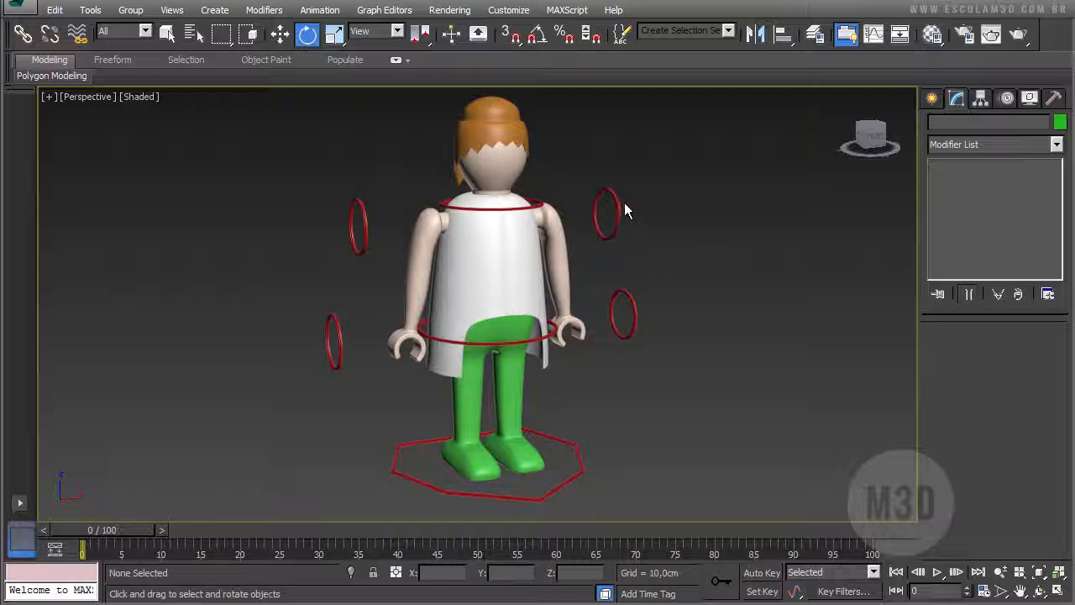
left_click_drag(654, 176, 613, 245)
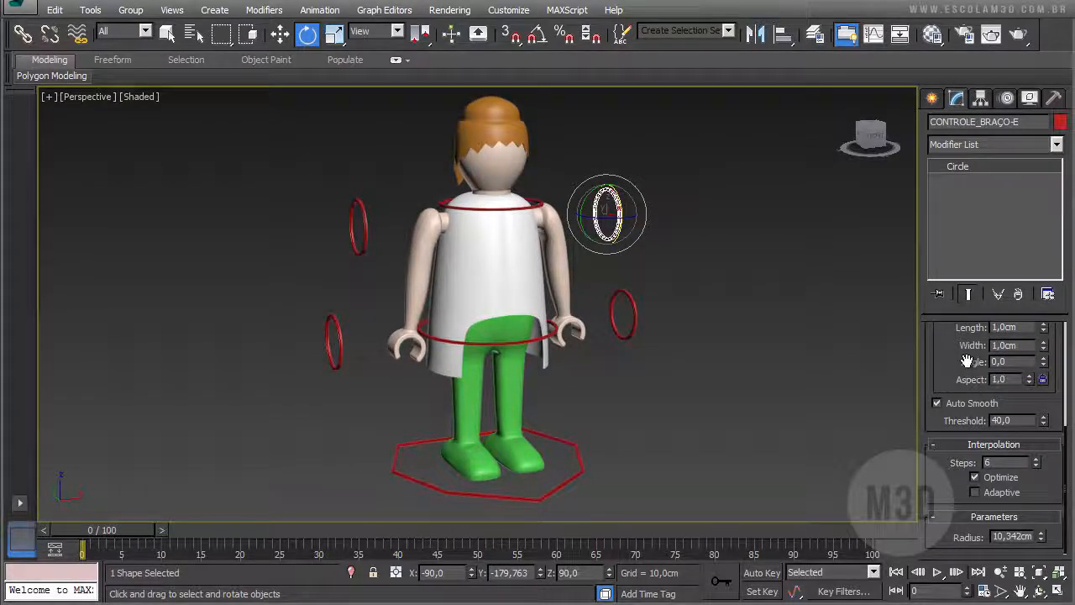
left_click(813, 292)
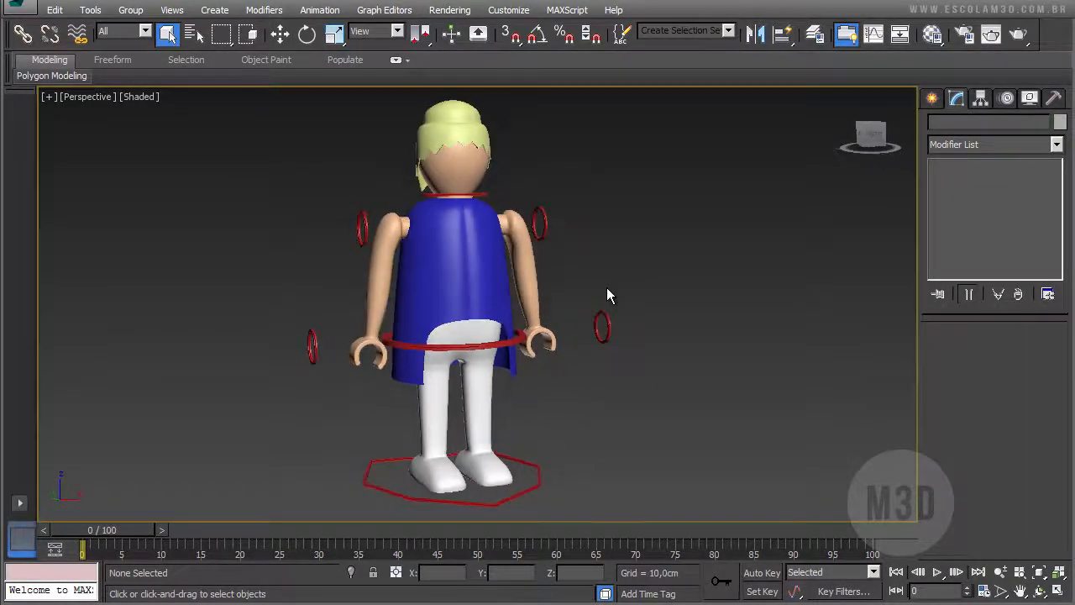
- Set the Cabeça custom attribute of the blue-dressed character's CTRL_CORPO hip ring to 100
mouse_move(607, 289)
middle_mouse_down("alt")
mouse_move(479, 292)
mouse_move(607, 284)
middle_mouse_up("alt")
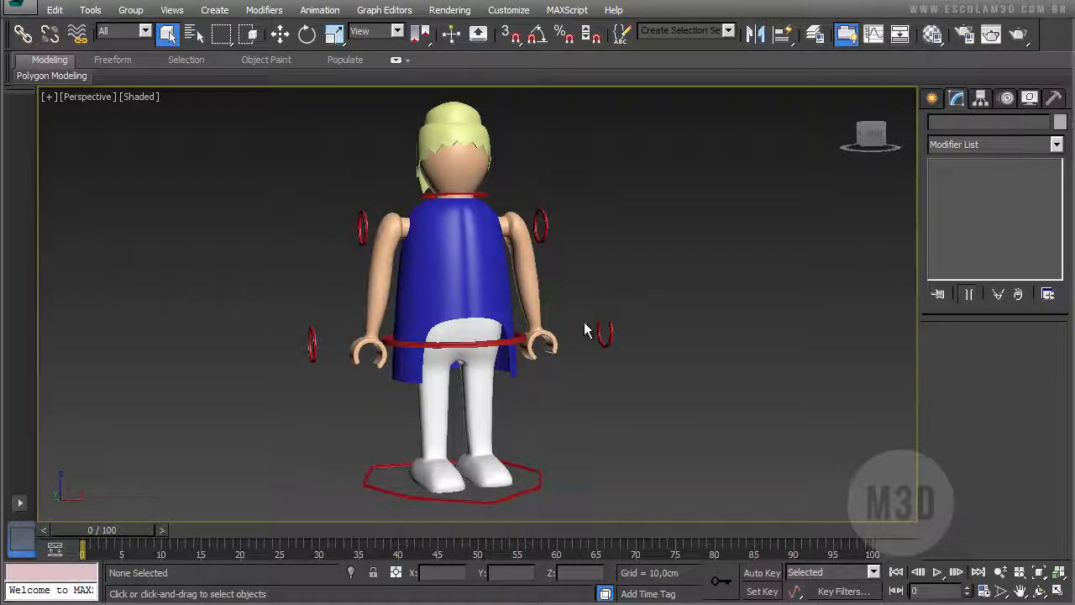
left_click(518, 342)
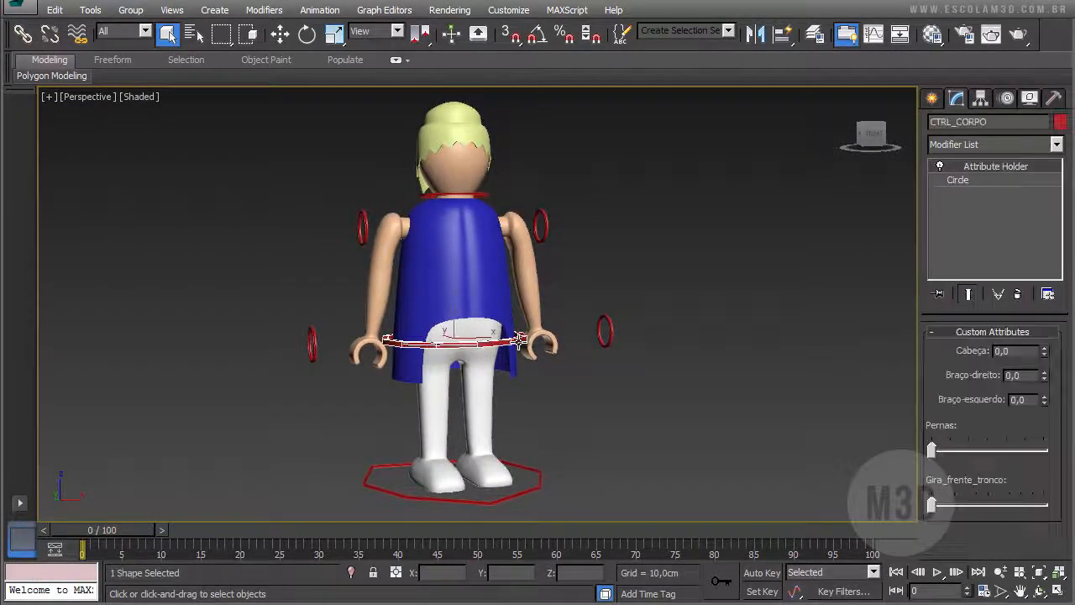
left_click(1027, 375)
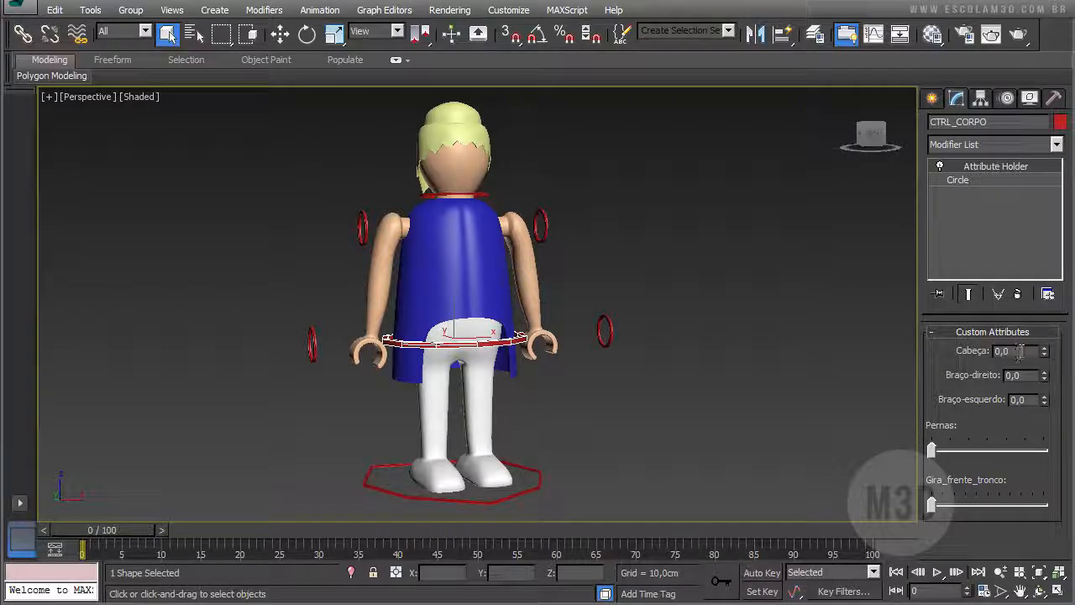
left_click_drag(1024, 353, 928, 349)
type("100")
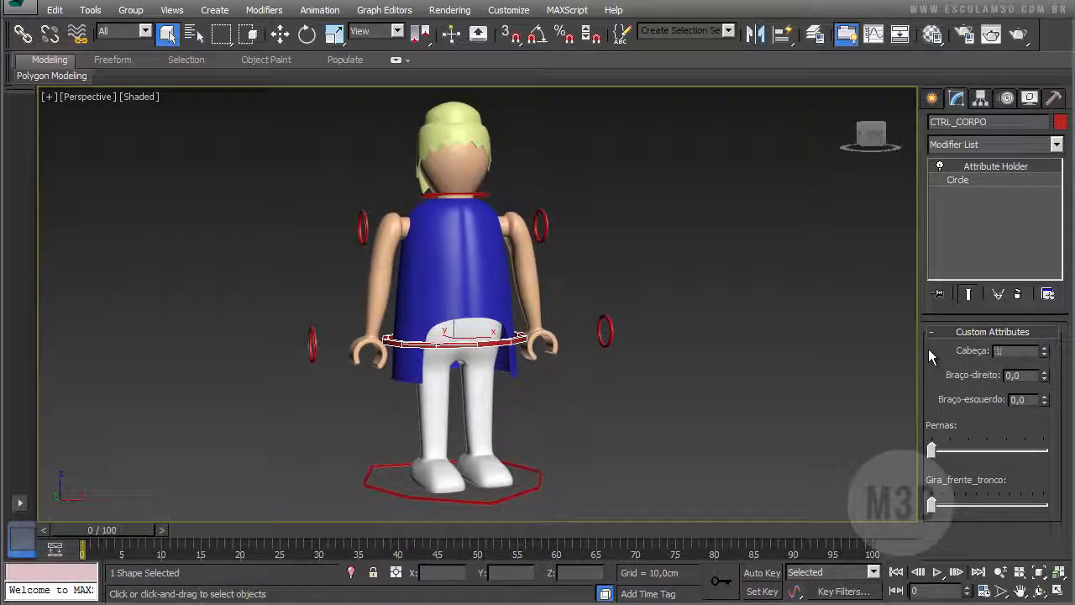
key("Return")
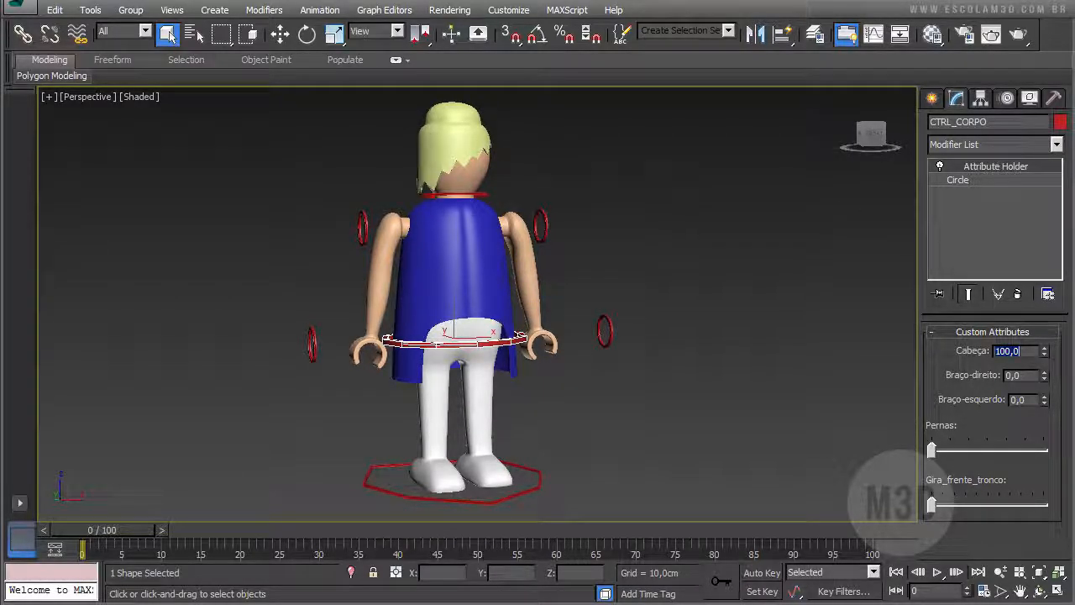
- Try out the Cabeça, Braço-direito and Braço-esquerdo values and the Pernas slider, restoring each one
left_click_drag(1045, 352, 1065, 217)
left_click_drag(1044, 375, 1026, 110)
left_click_drag(1044, 402, 922, 384)
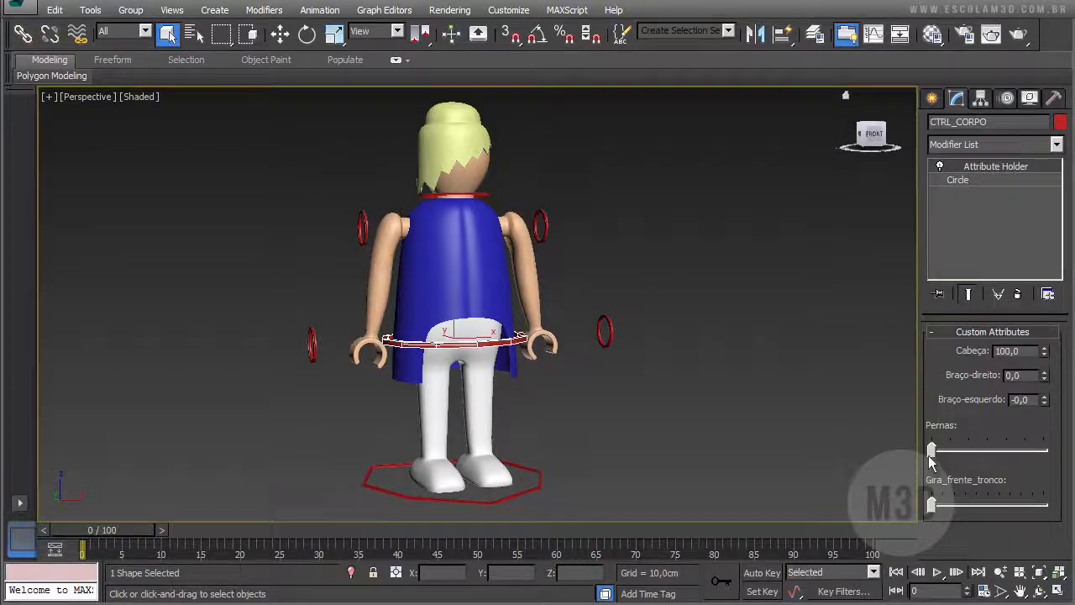
left_click_drag(930, 450, 904, 418)
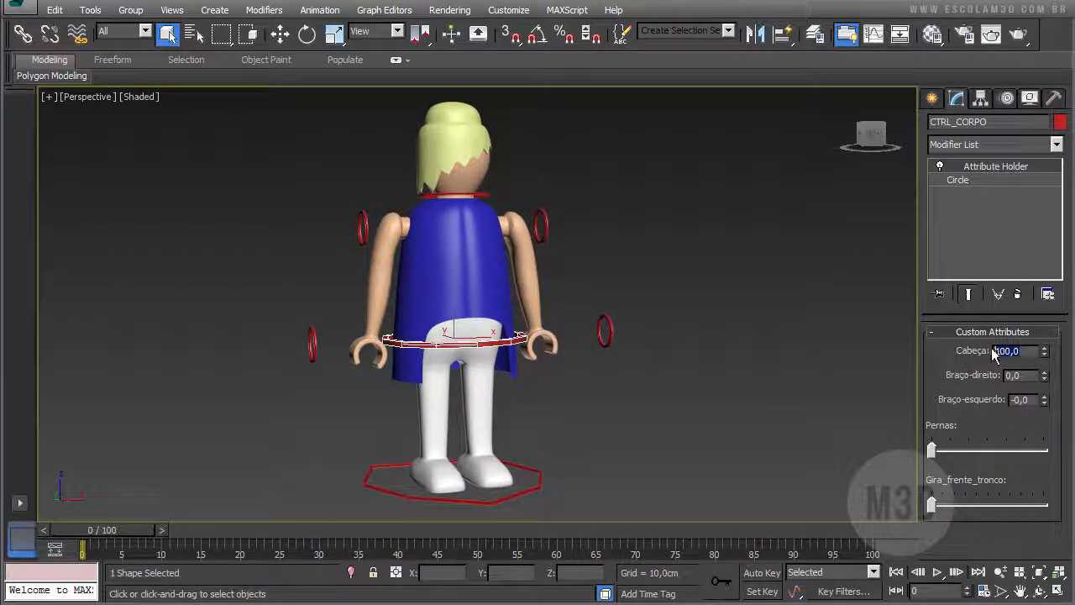
- Examine the blue-dressed character's head, left-arm, hip and foot-level controls along with its trunk and hair meshes, and clear the selection
double_click(1024, 351)
left_click(483, 195)
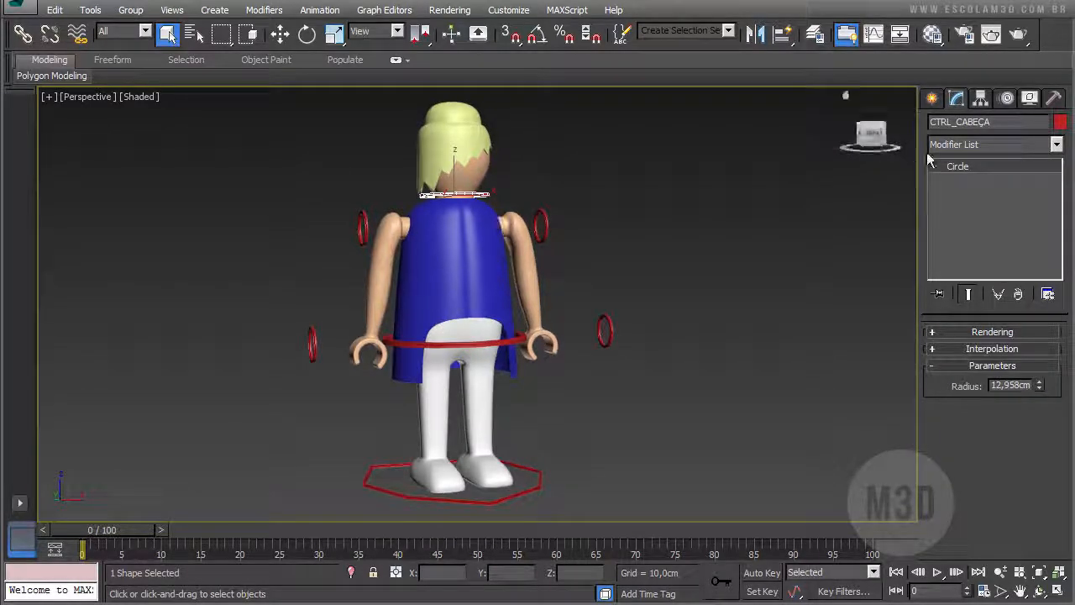
left_click(542, 223)
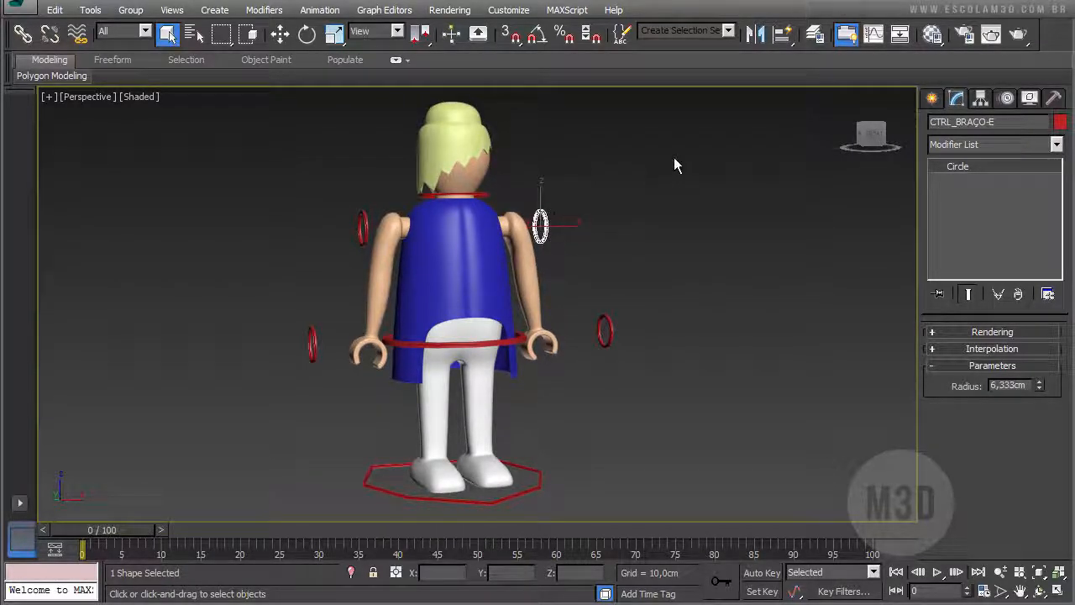
left_click_drag(487, 305, 720, 252)
left_click(497, 270)
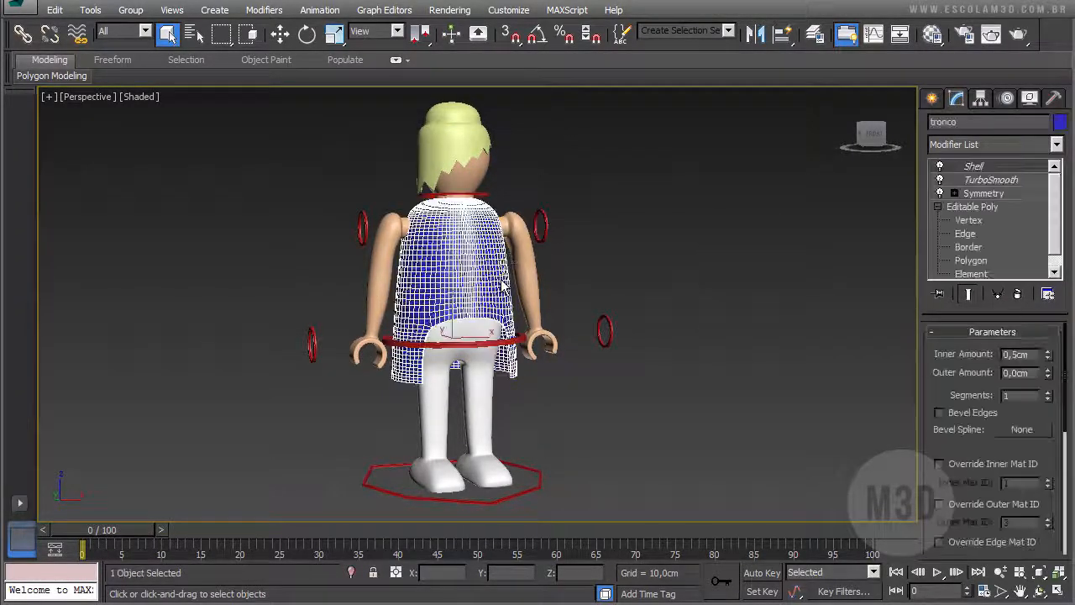
left_click(279, 34)
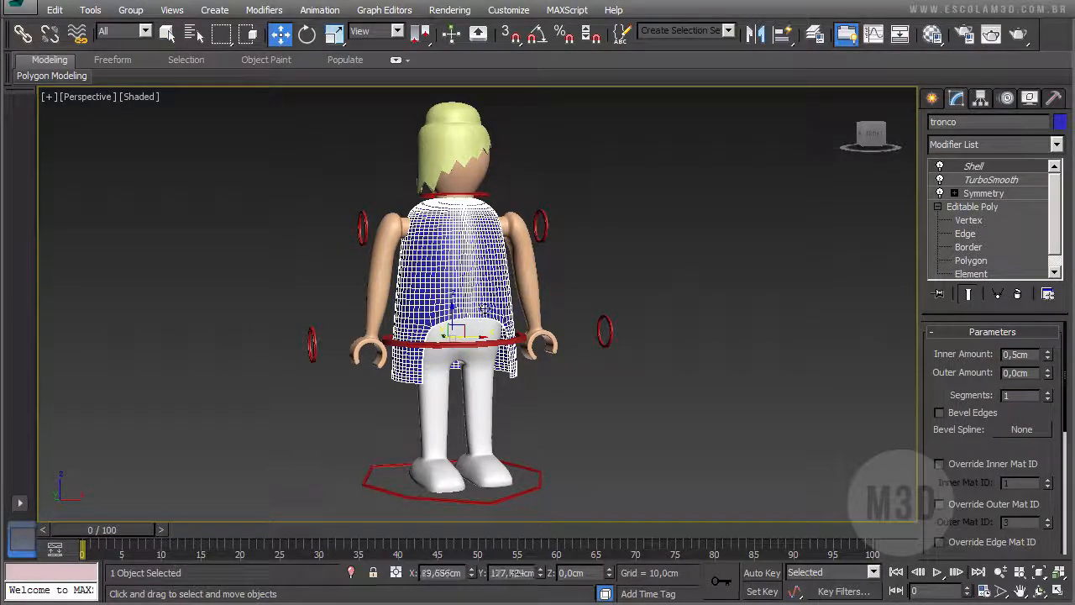
left_click(461, 151)
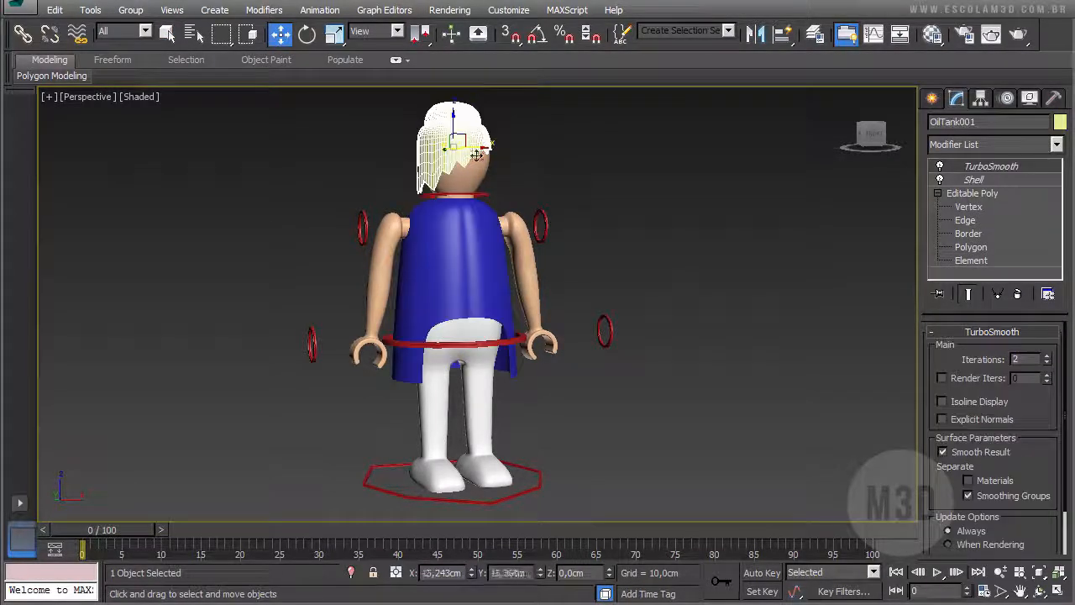
left_click(542, 231)
key("e")
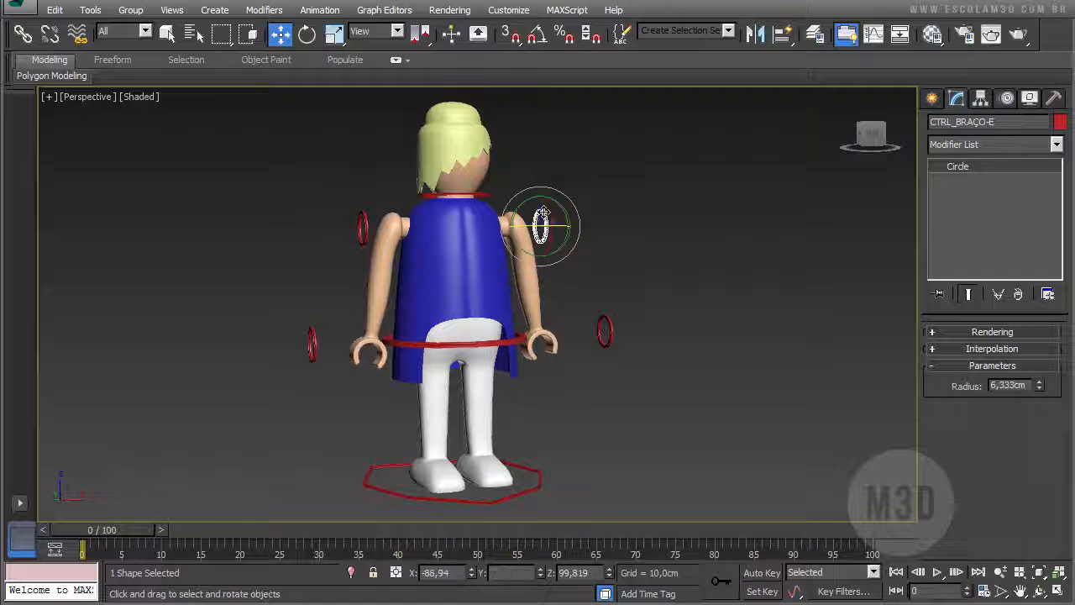
left_click(497, 342)
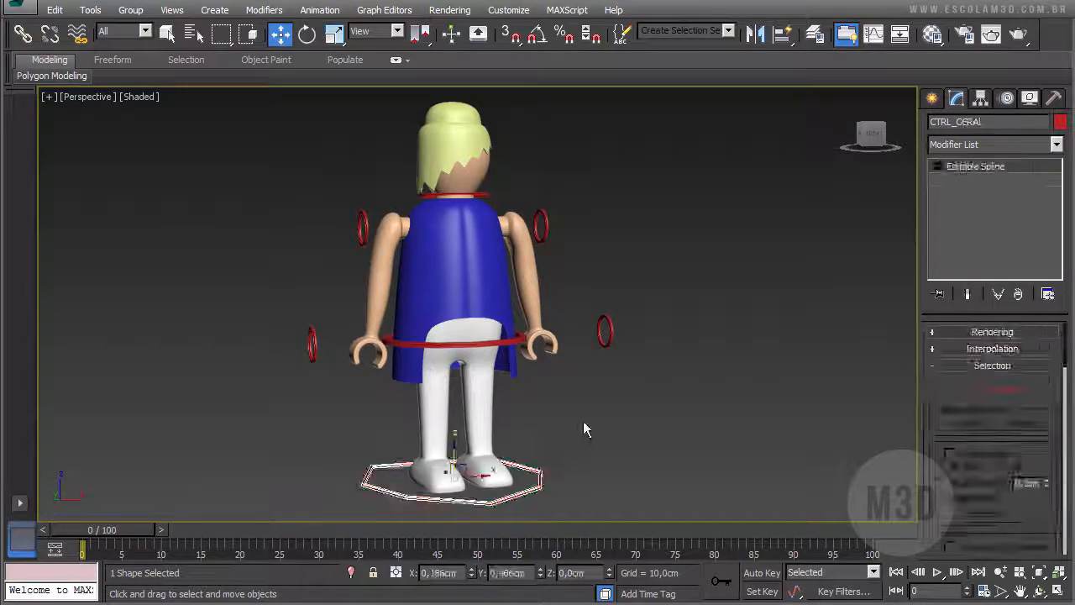
left_click(583, 421)
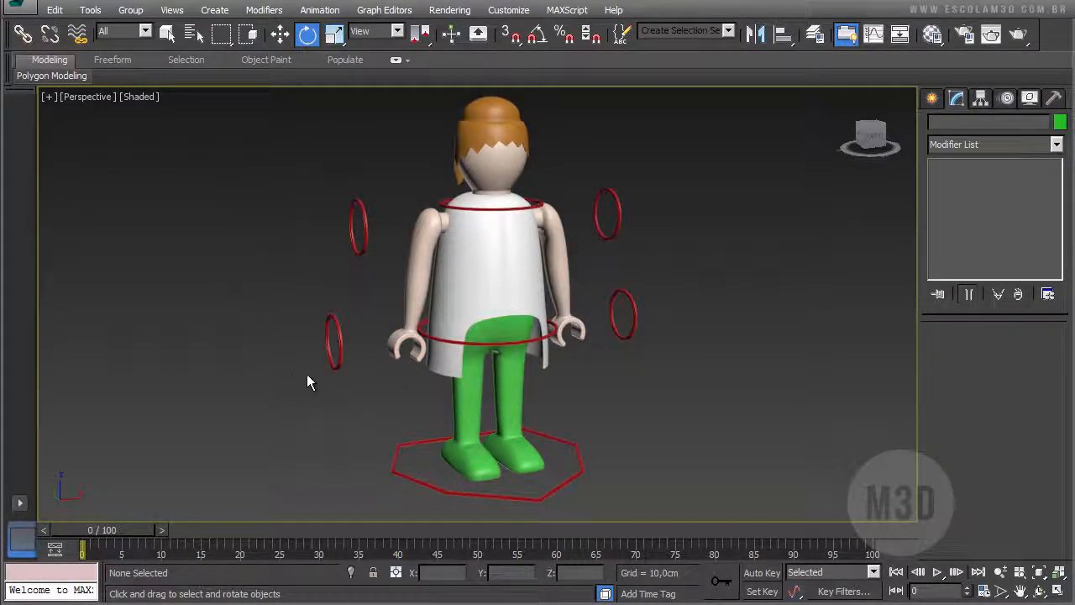
- Add an Attribute Holder modifier to the white-dressed character's CONTROLE_CORPO hip ring
middle_click_drag(521, 334, 685, 321)
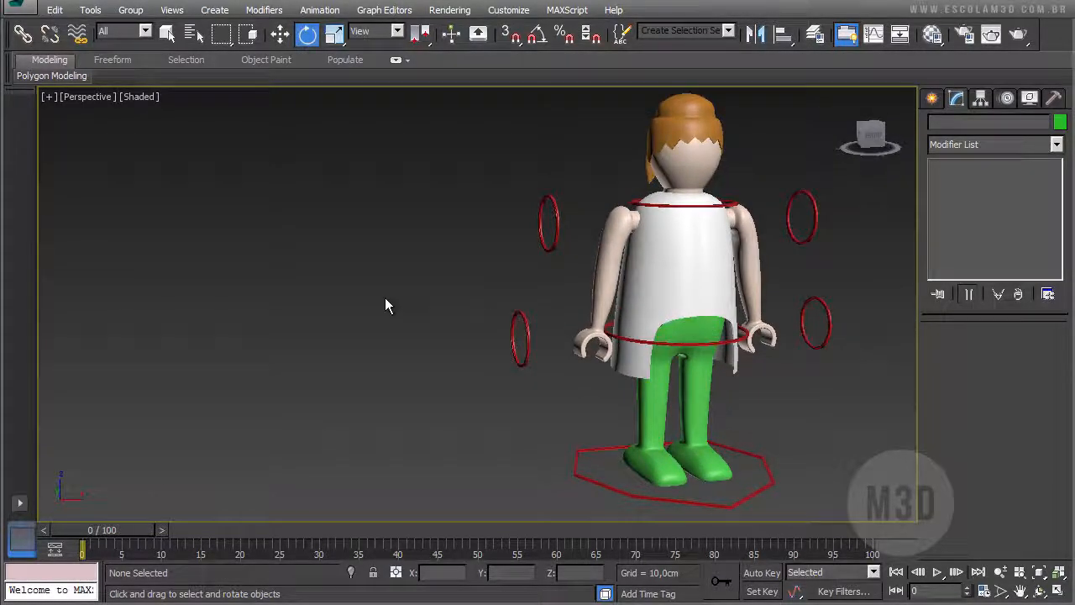
left_click(700, 343)
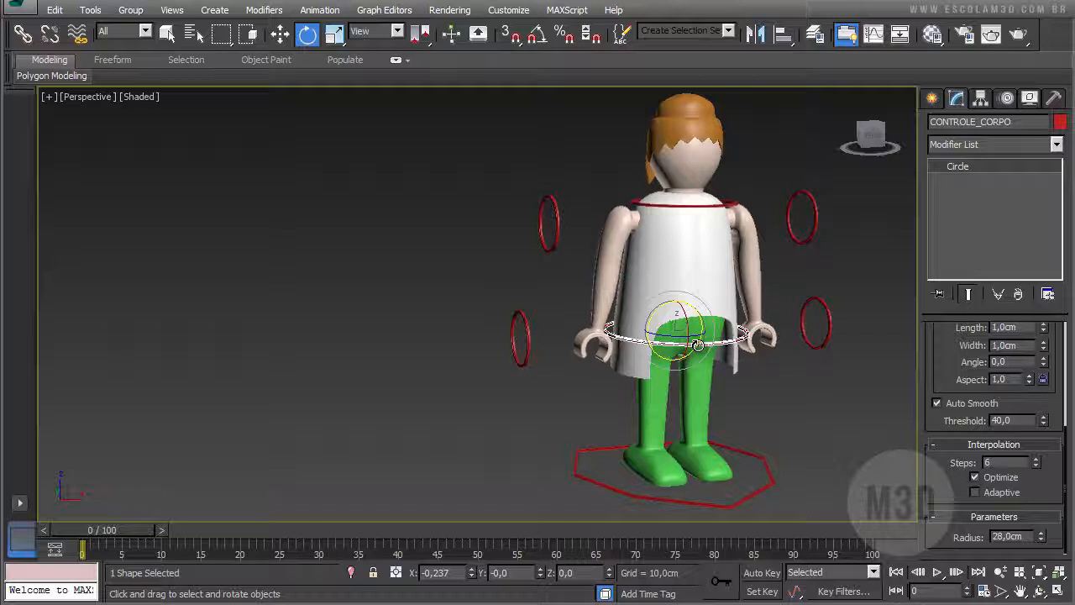
left_click(167, 34)
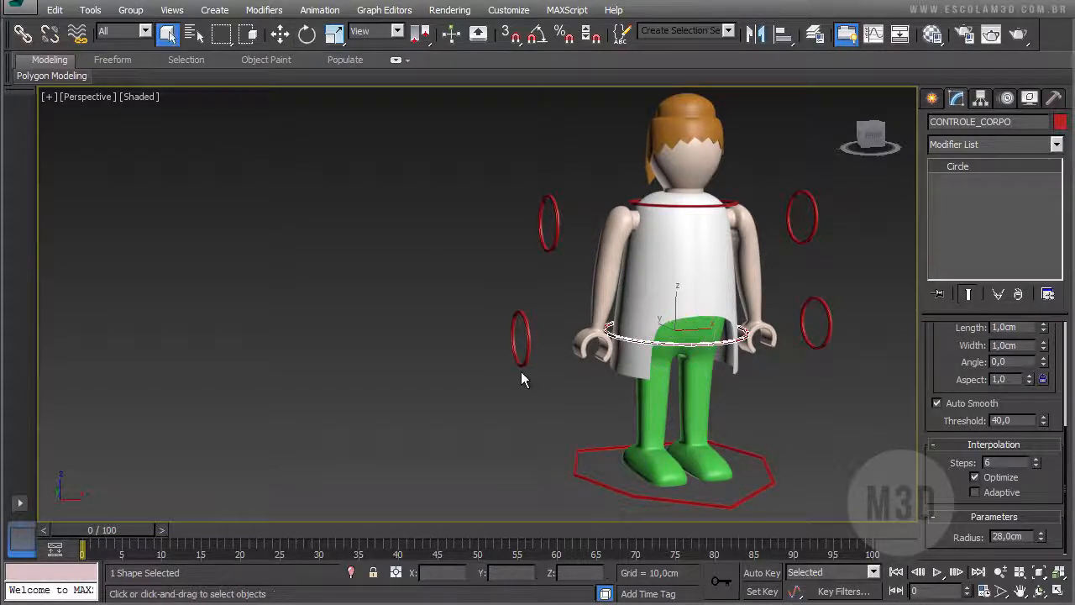
left_click(502, 399)
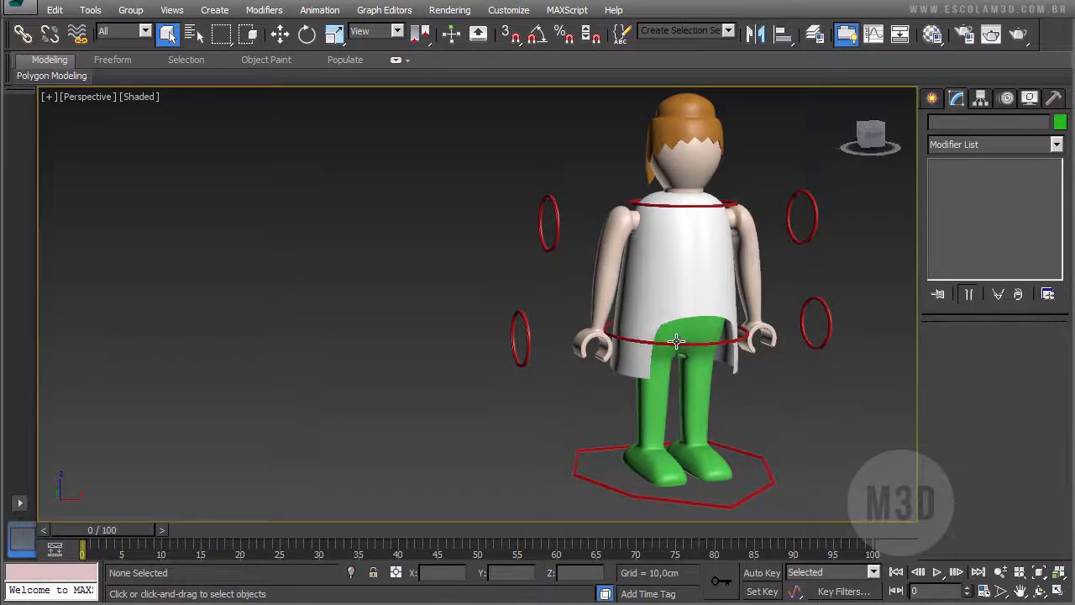
left_click(674, 340)
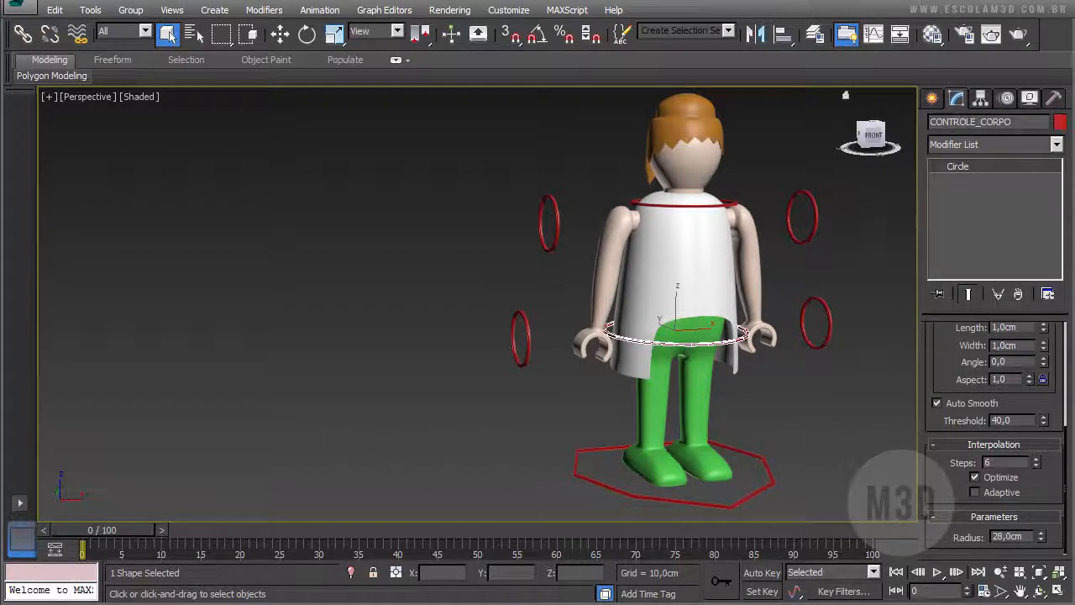
left_click(969, 145)
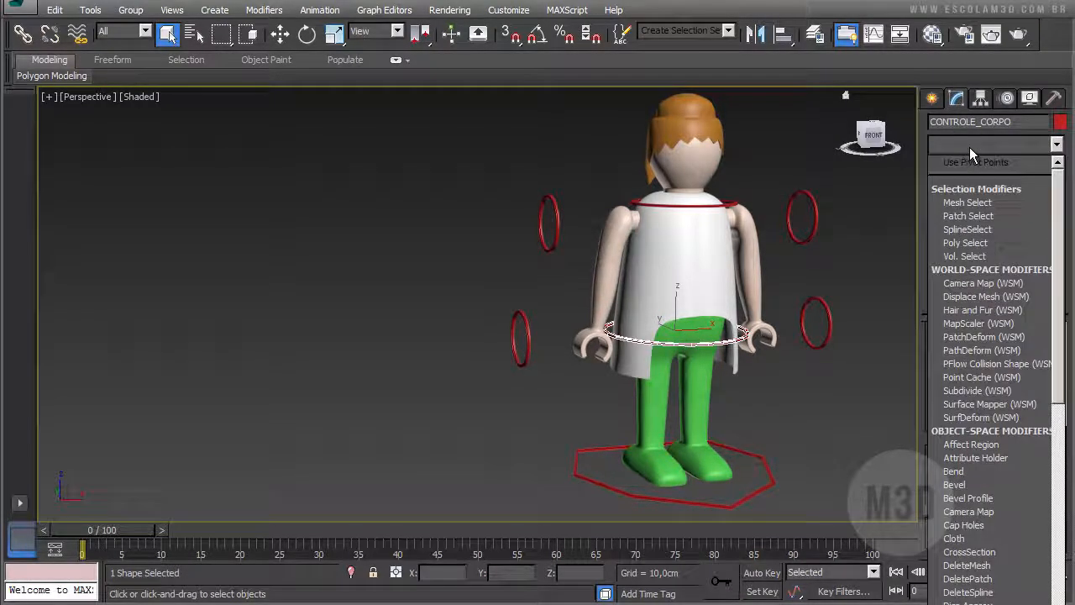
left_click(966, 459)
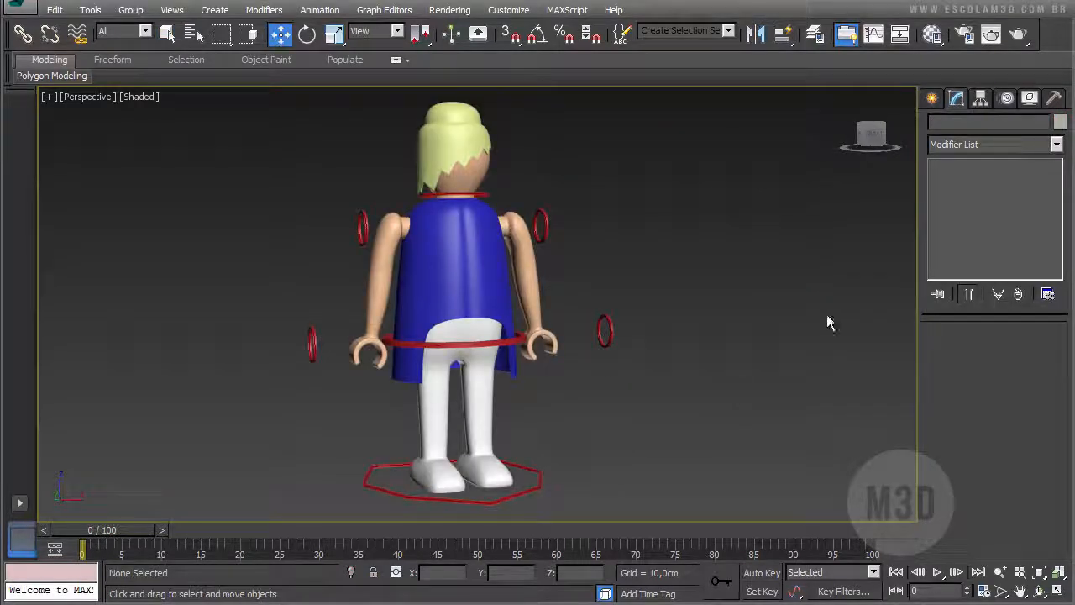
- Examine the custom attributes on the blue-dressed character's CTRL_CORPO hip ring
left_click(480, 343)
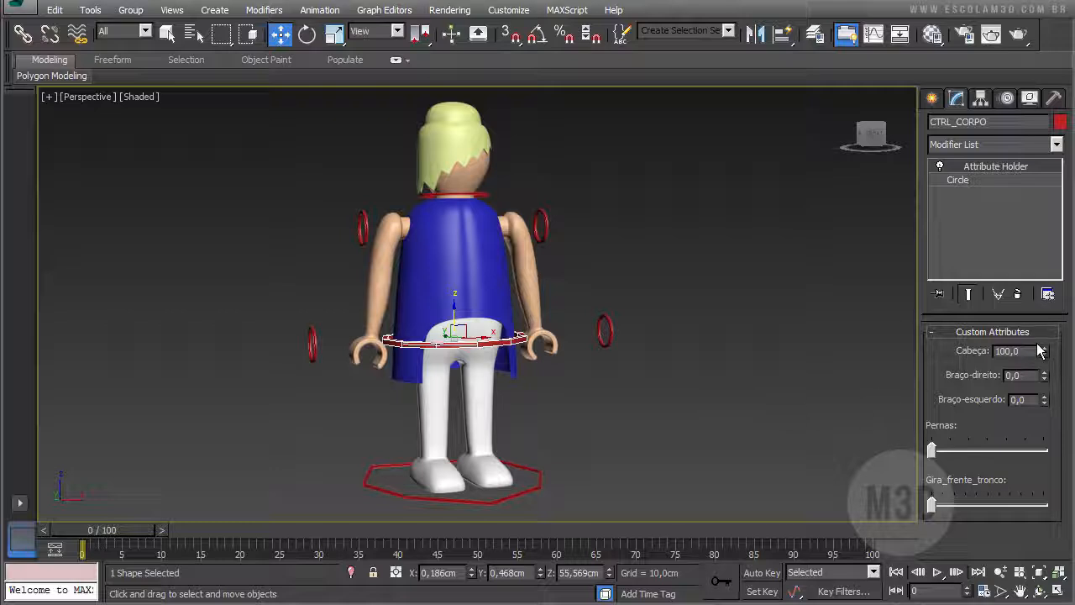
left_click(1012, 351)
left_click(717, 205)
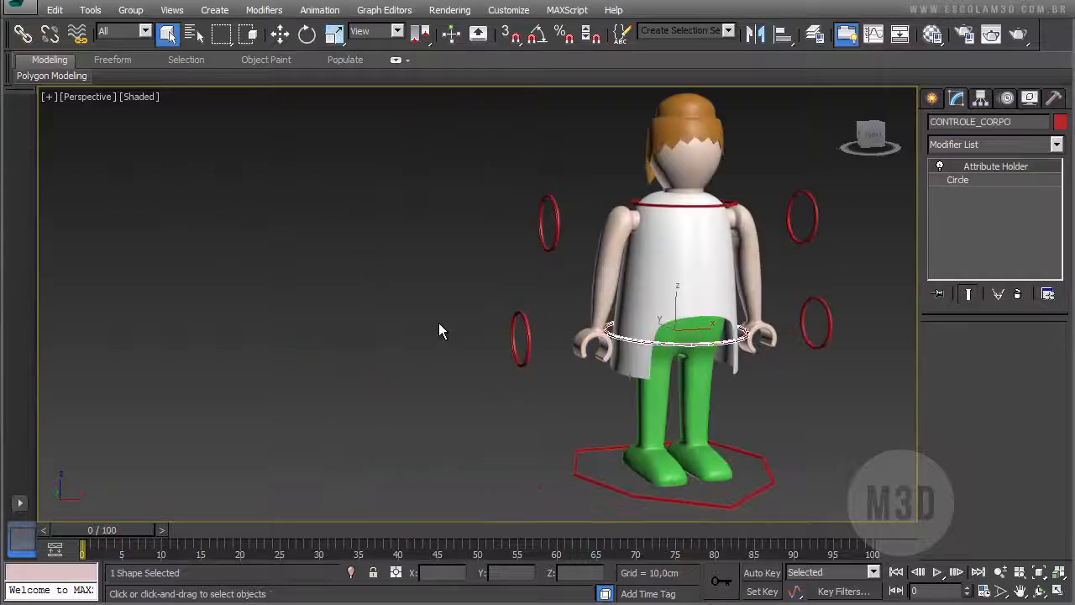
- Reselect the white-dressed character's CONTROLE_CORPO hip ring and open the Parameter Editor, placed and sized to show all its sections
left_click(438, 322)
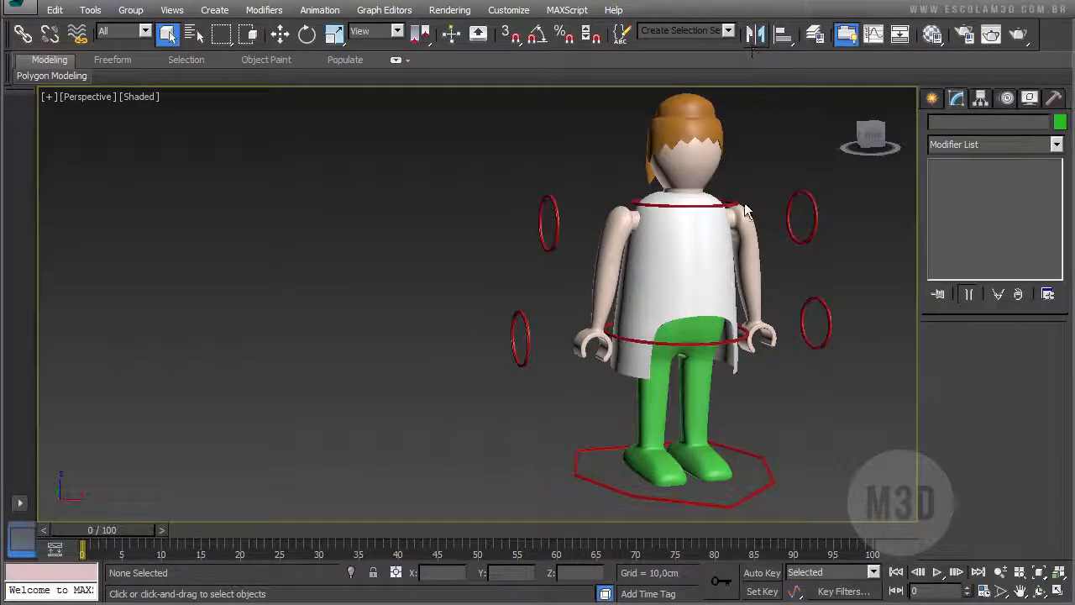
left_click(717, 340)
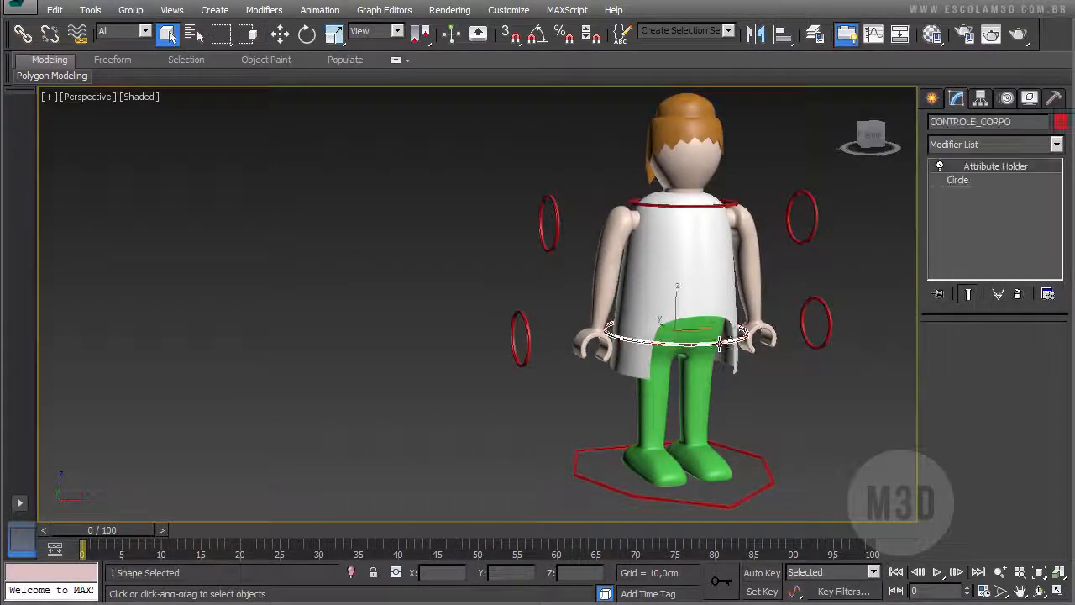
left_click(966, 145)
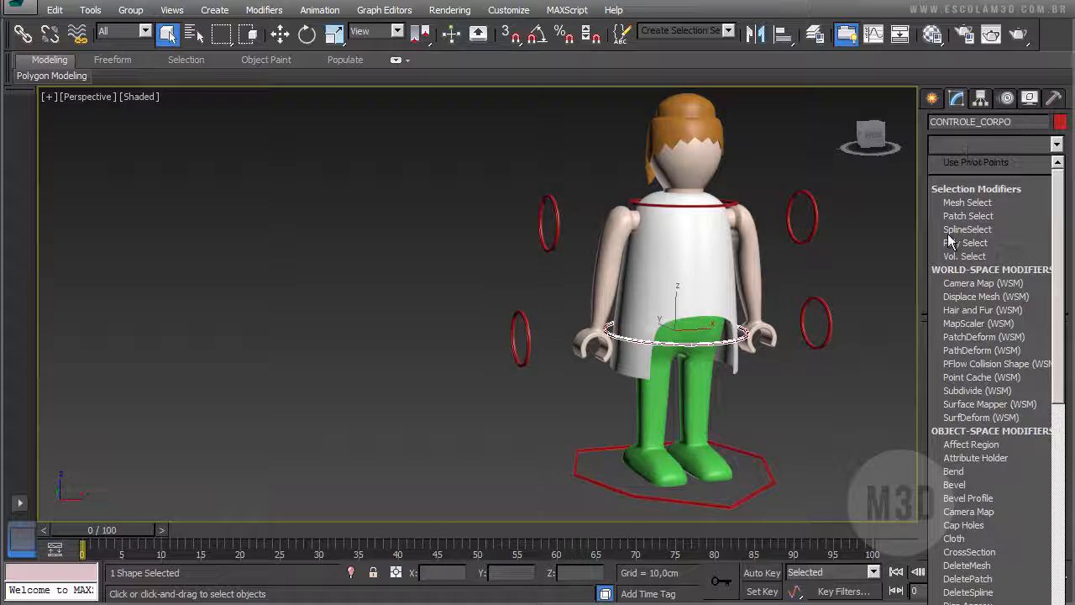
left_click(885, 398)
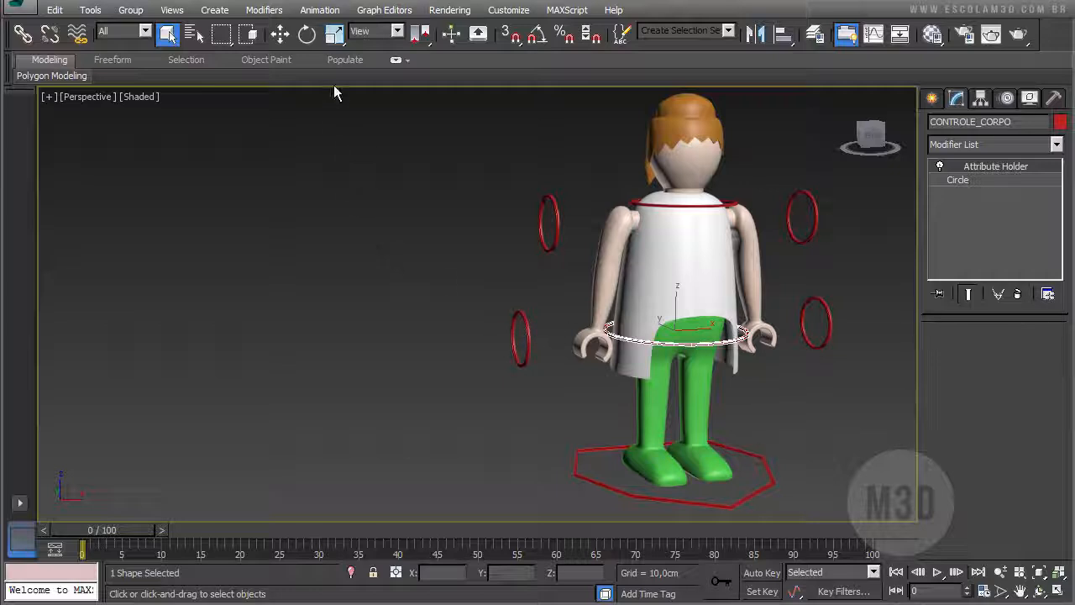
left_click(316, 10)
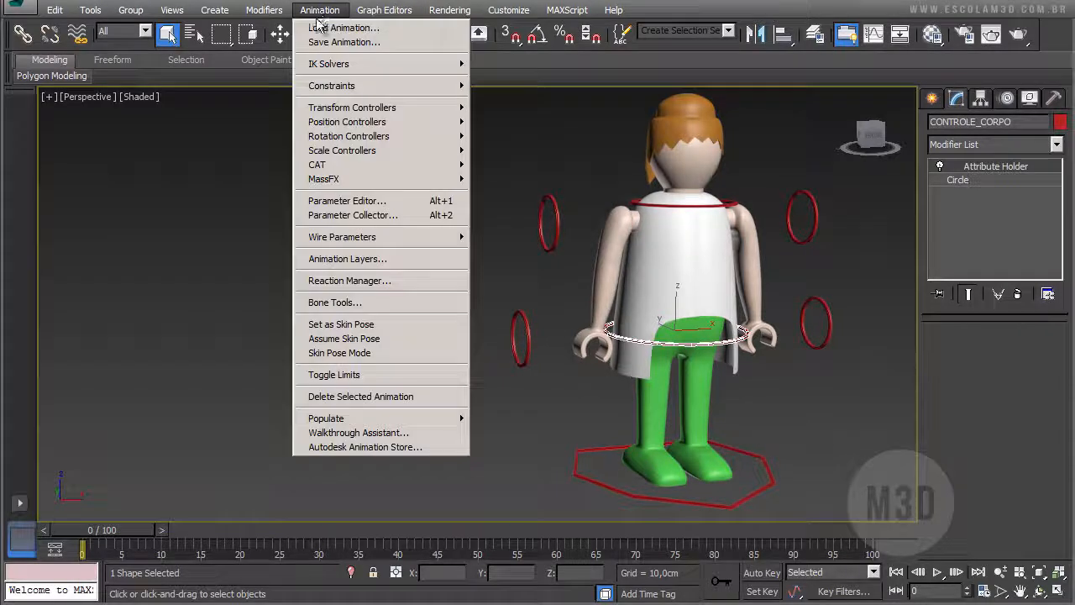
left_click(449, 206)
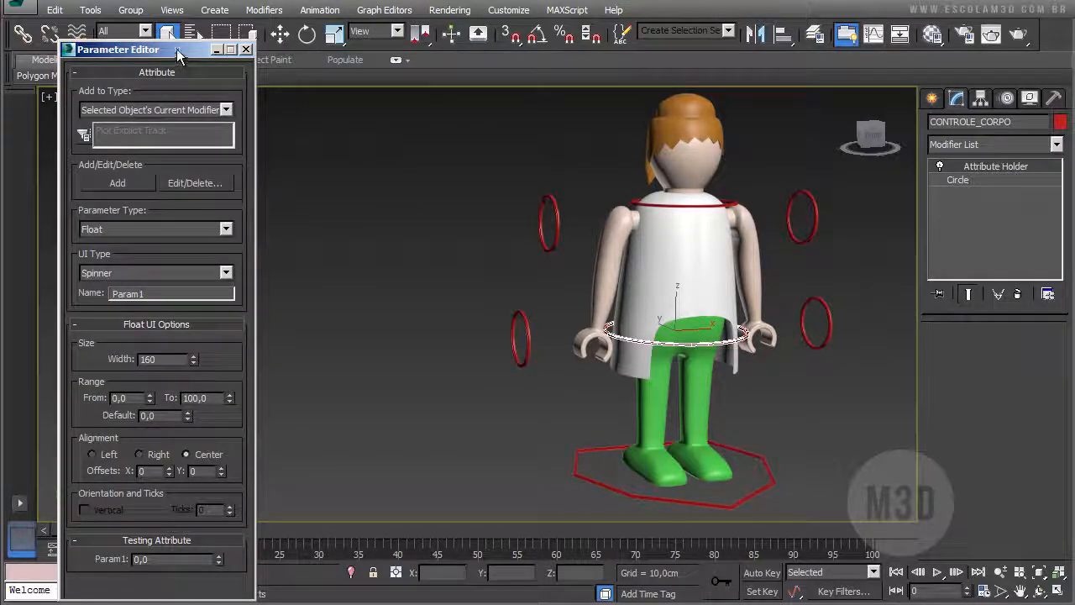
left_click_drag(179, 50, 186, 31)
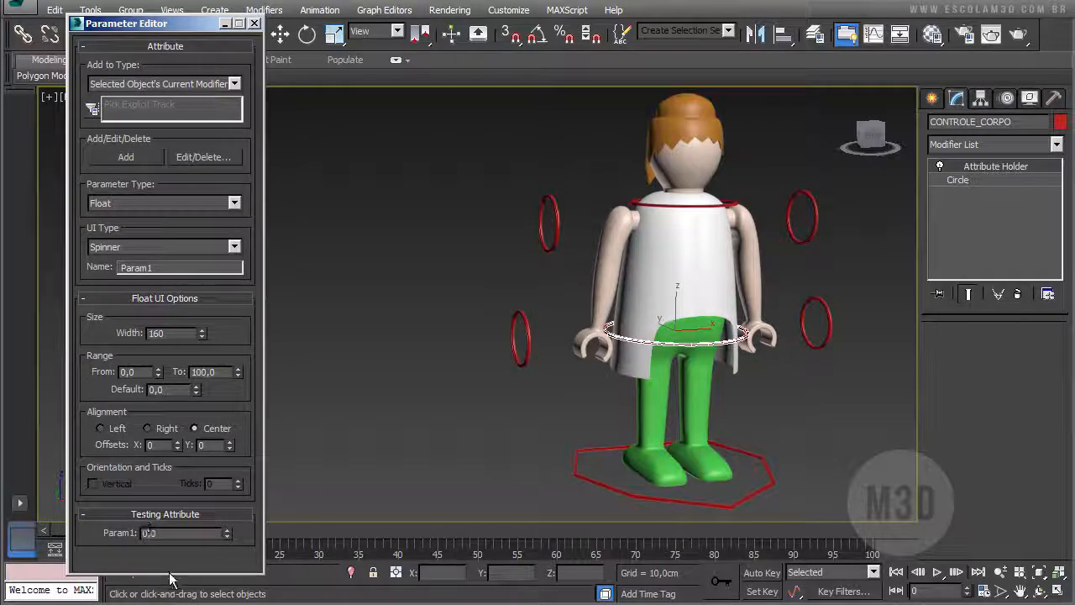
left_click_drag(171, 574, 170, 583)
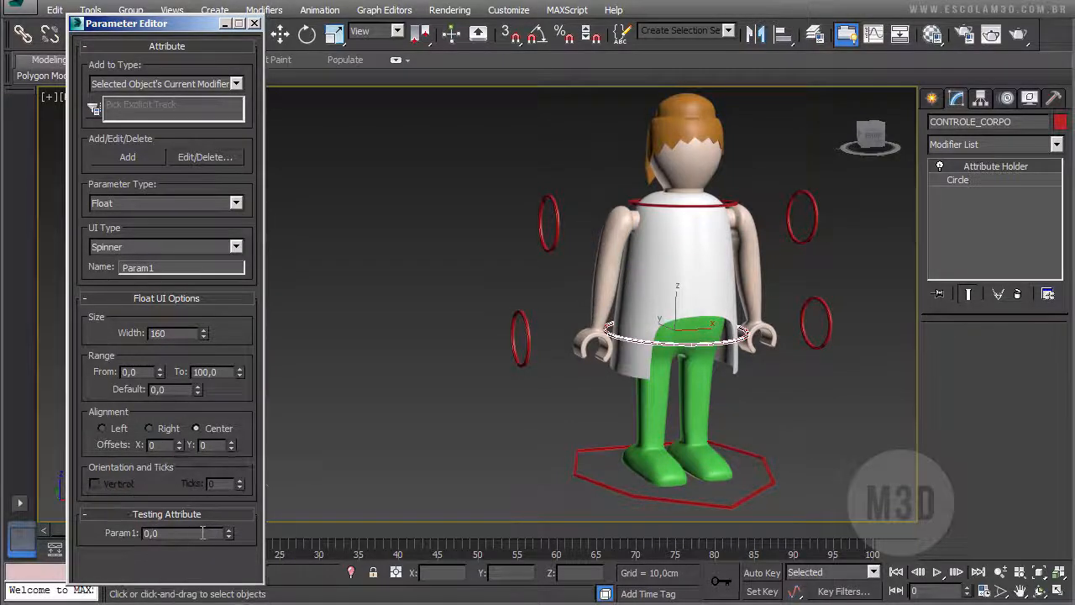
- Try the Slider UI type for the Param1 attribute and switch it back to Spinner
left_click(139, 244)
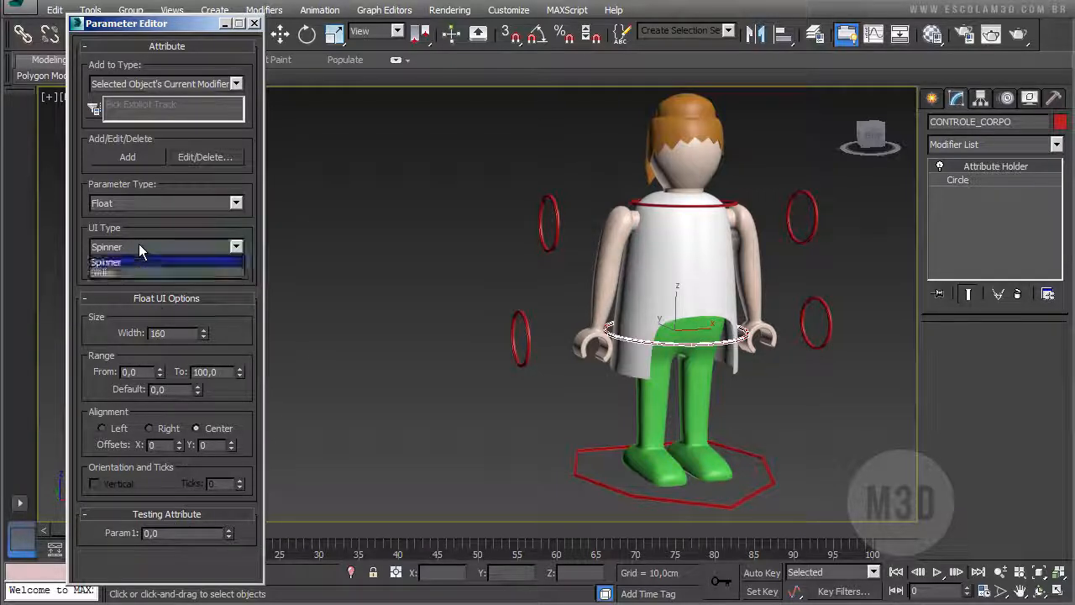
left_click(136, 273)
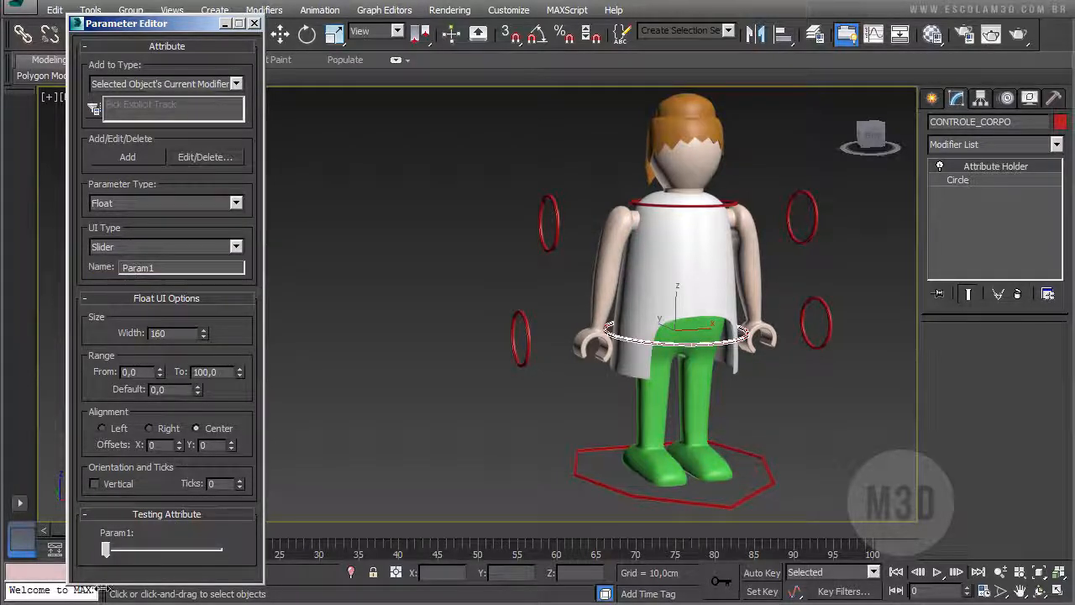
mouse_move(102, 551)
left_mouse_down()
mouse_move(217, 551)
mouse_move(102, 550)
left_mouse_up()
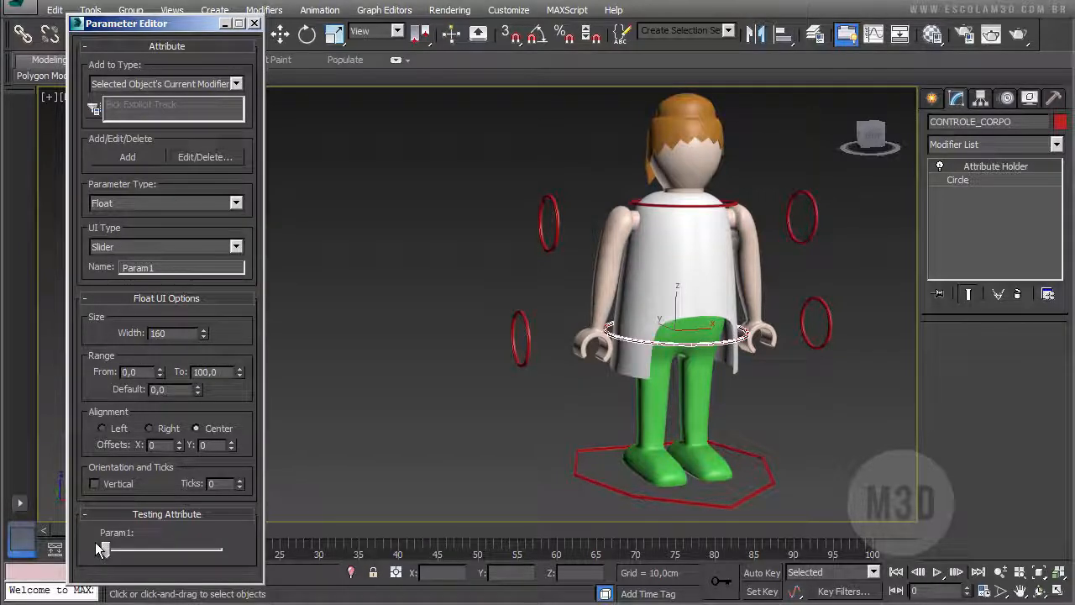
left_click(236, 246)
left_click(193, 262)
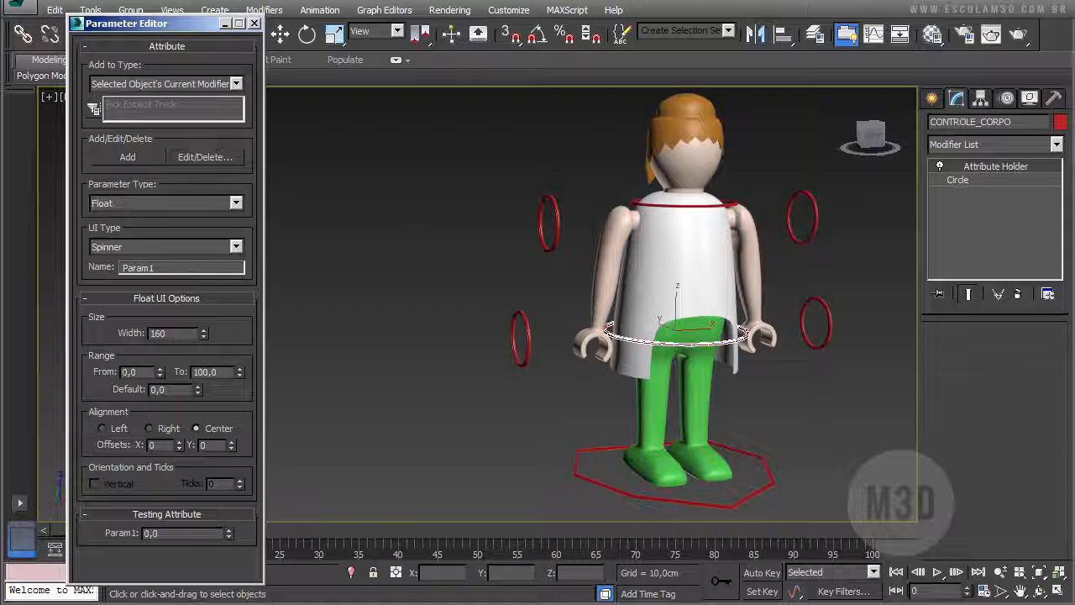
left_click(179, 533)
- Test the Slider UI type by moving Param1's test slider to mid-range and back, and restore the Spinner type
left_click(134, 246)
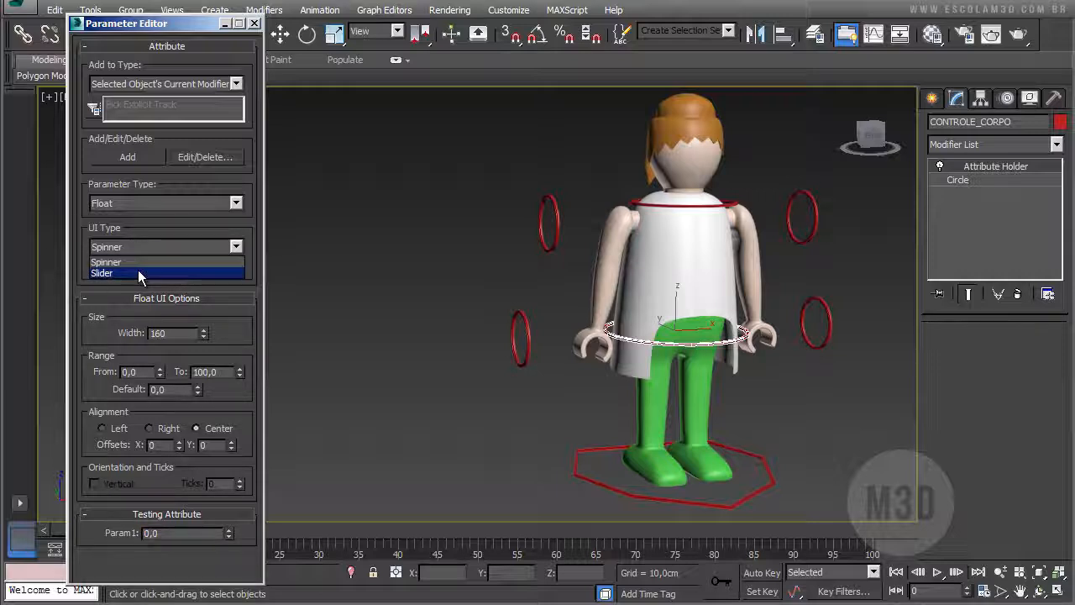
left_click(135, 271)
left_click_drag(114, 551, 163, 557)
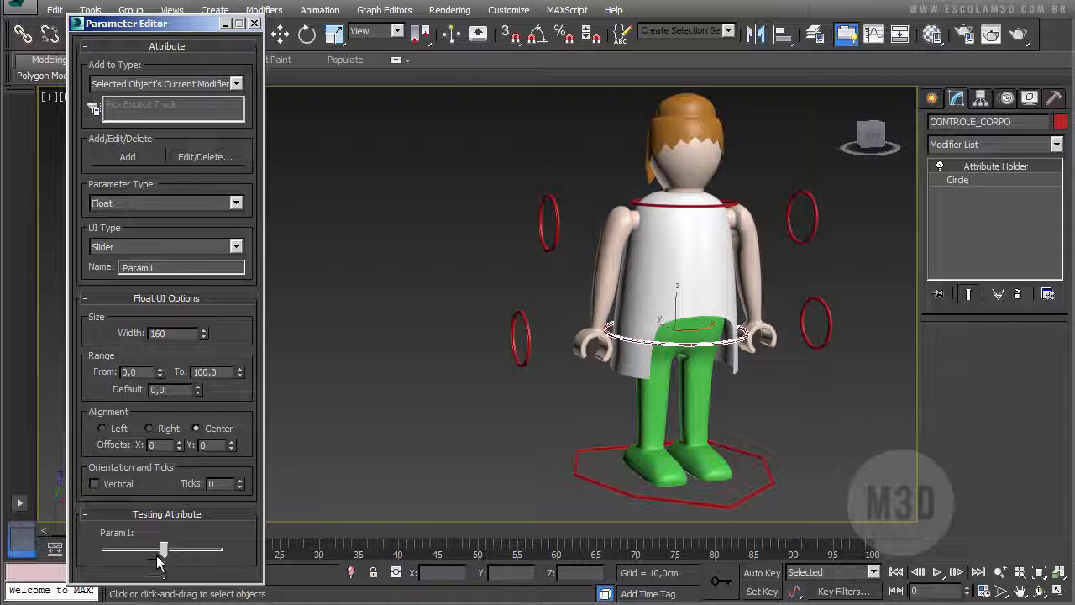
left_click_drag(163, 551, 108, 554)
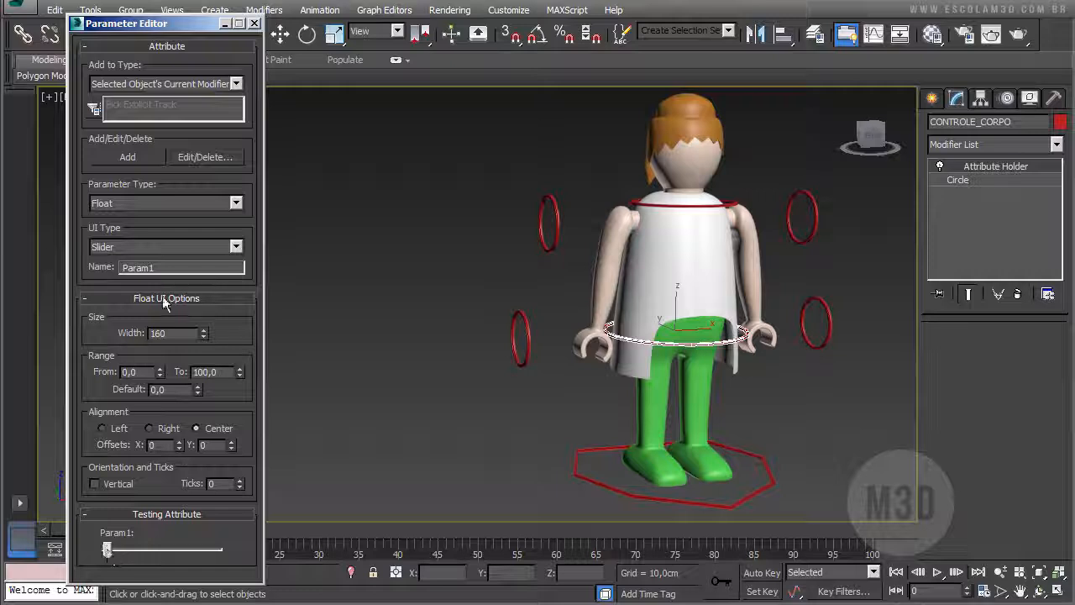
left_click(163, 246)
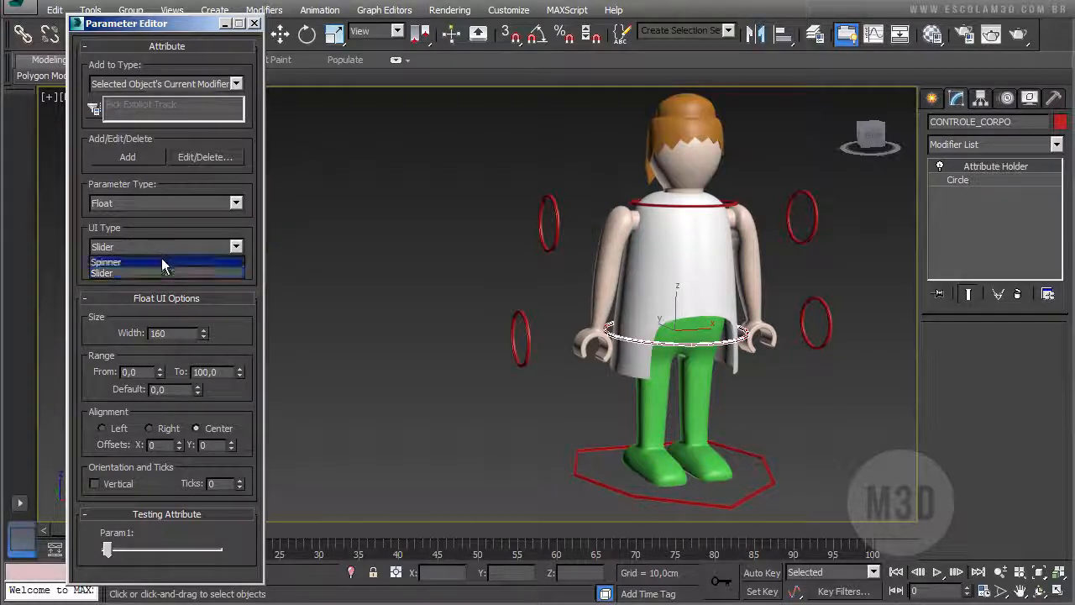
left_click(126, 262)
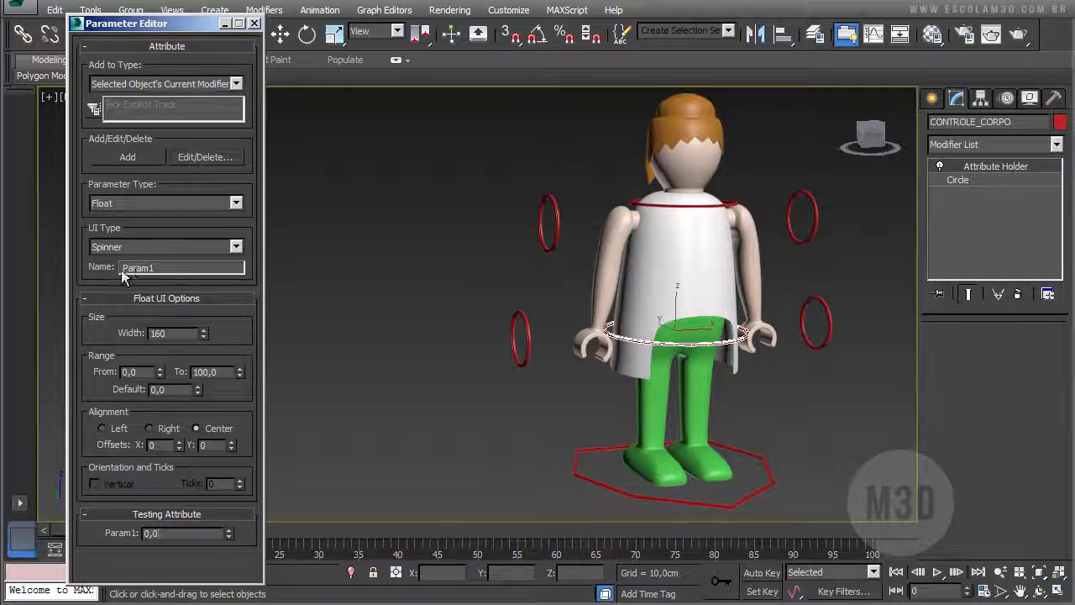
- Name the new attribute Cabeça and narrow its spinner to a width of 81
left_click_drag(156, 267, 99, 262)
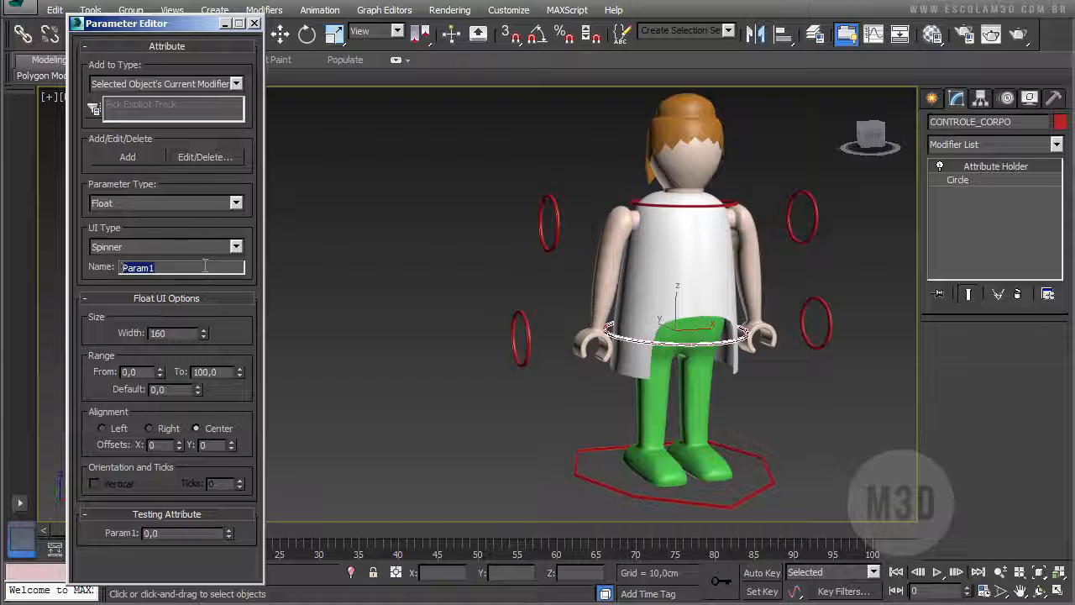
type("Cabeça")
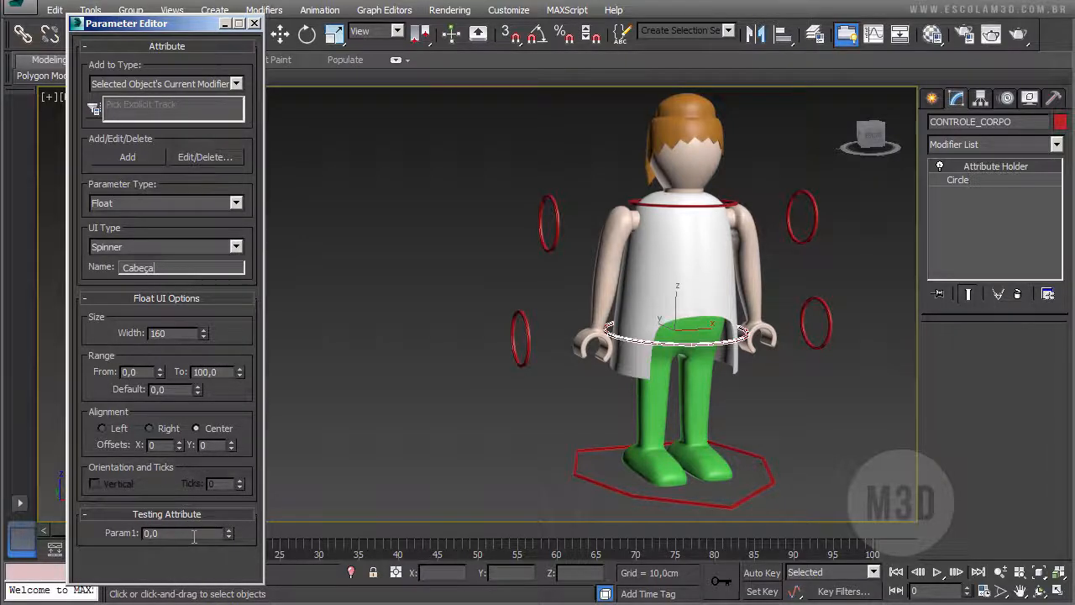
left_click_drag(203, 333, 204, 399)
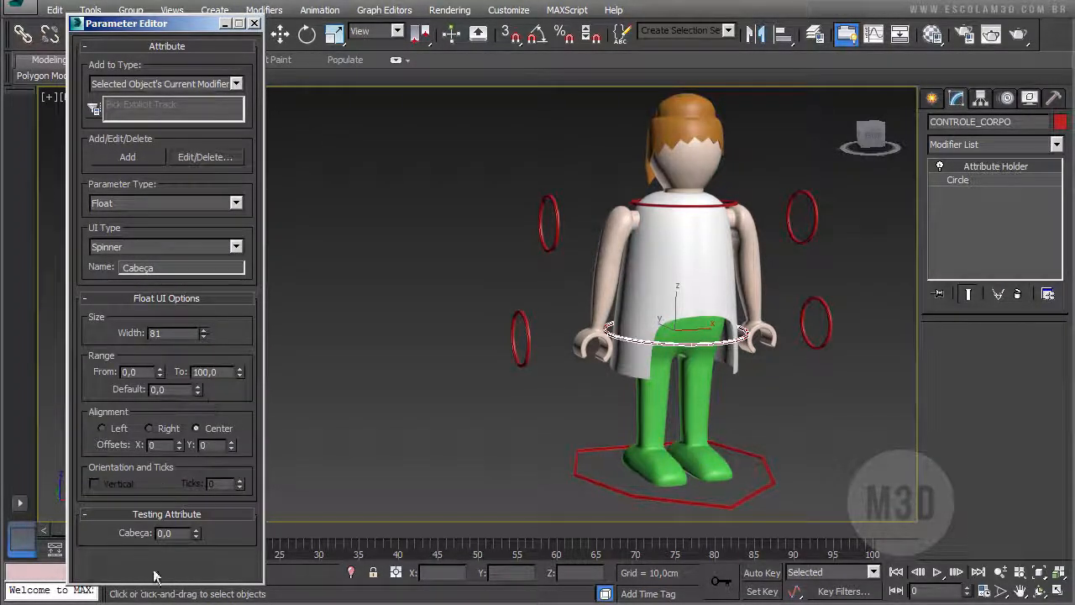
- Try the value 100 in the Cabeça test field and set the spinner's width to 80
left_click_drag(178, 534, 117, 535)
type("1")
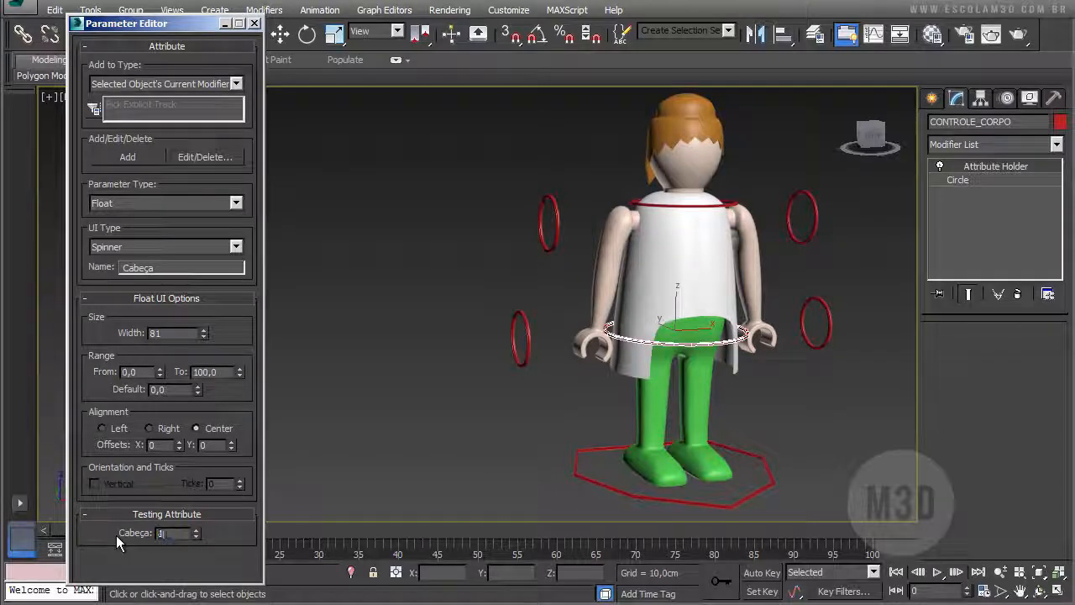
type("00")
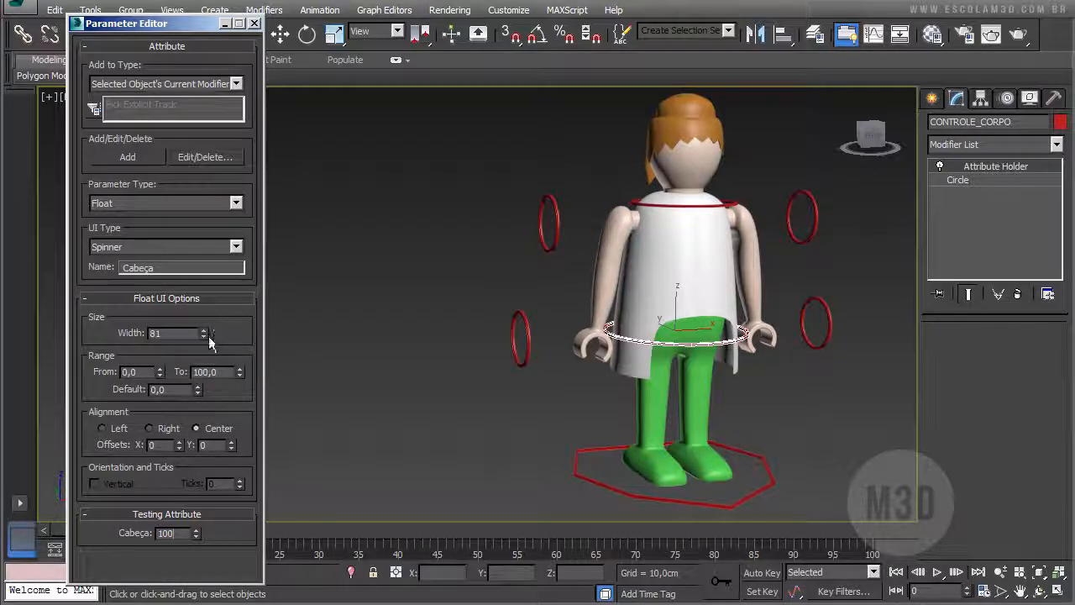
left_click_drag(160, 334, 103, 337)
type("8")
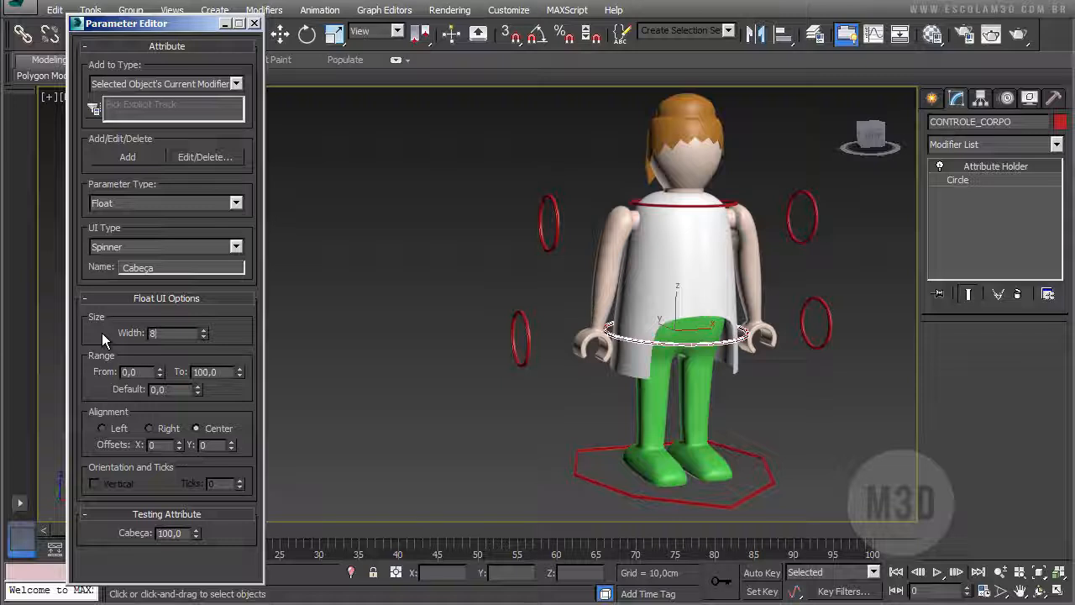
key("Return")
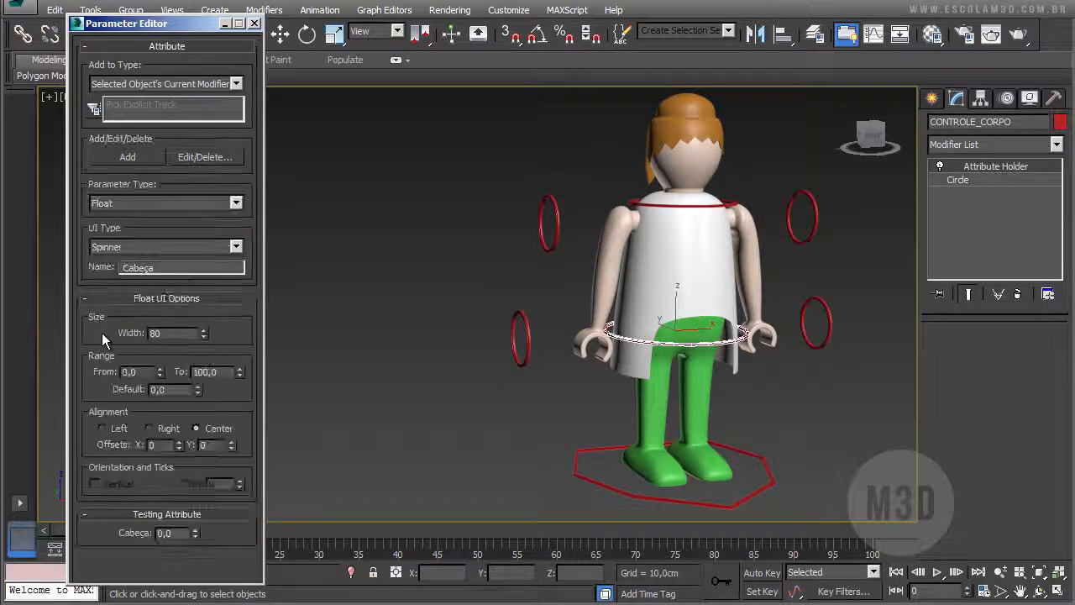
- Set the lower limit of the Cabeça attribute's range to -100
double_click(178, 535)
double_click(138, 372)
type("-100")
key("Tab")
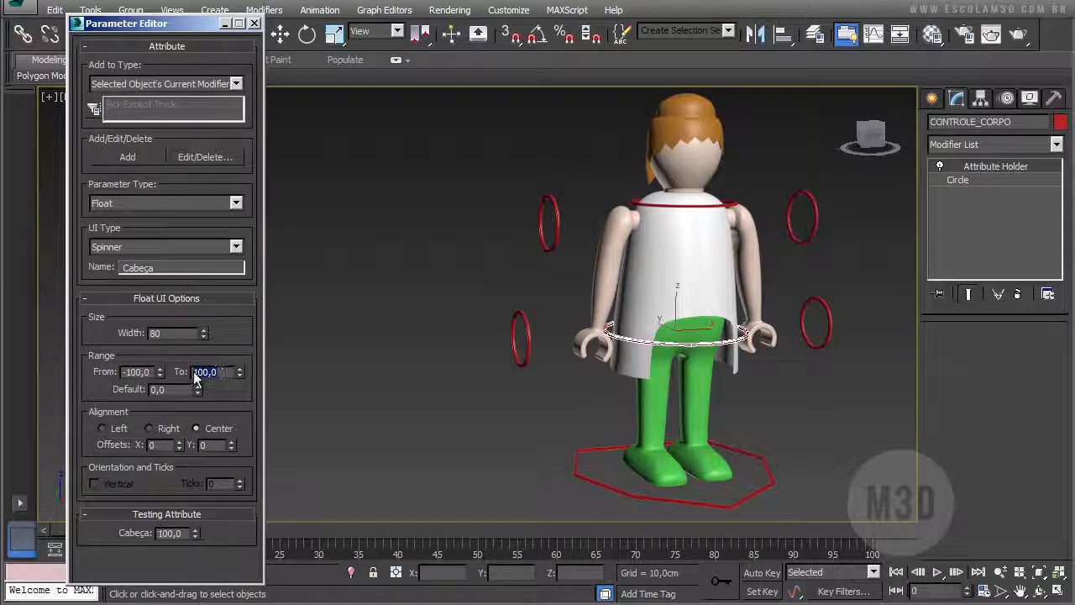
- Try the Left and Center alignments for the Cabeça spinner and set it to Right
left_click(102, 429)
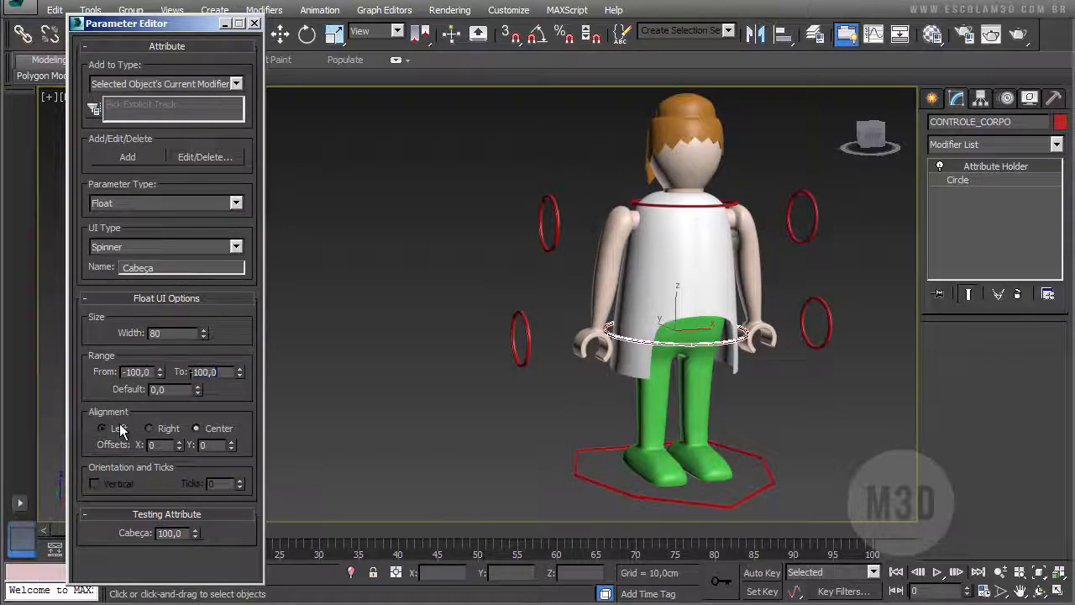
left_click(164, 428)
left_click(209, 430)
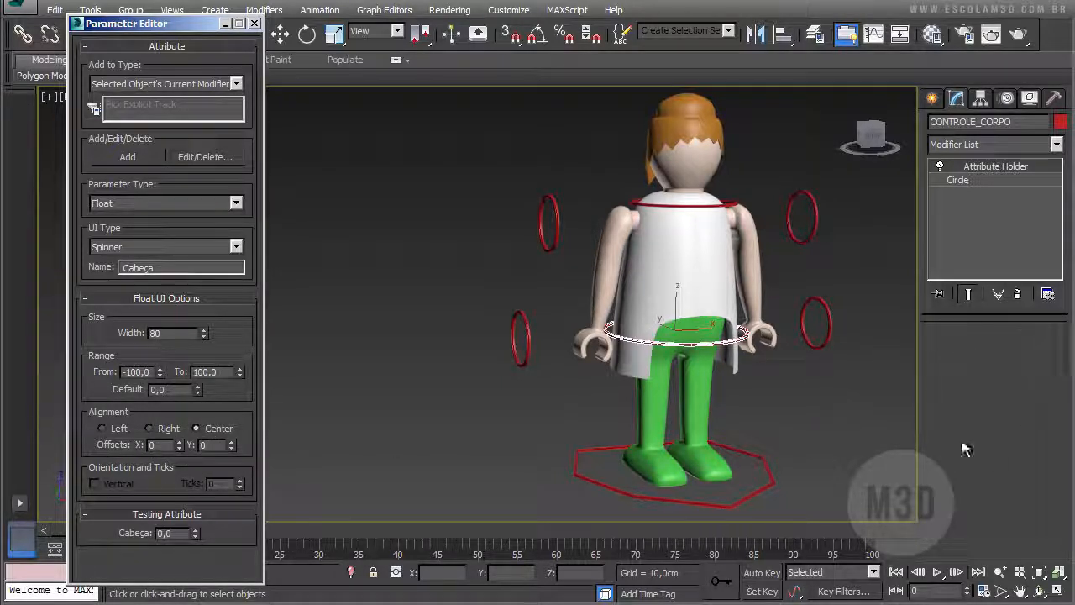
left_click(958, 98)
left_click(172, 428)
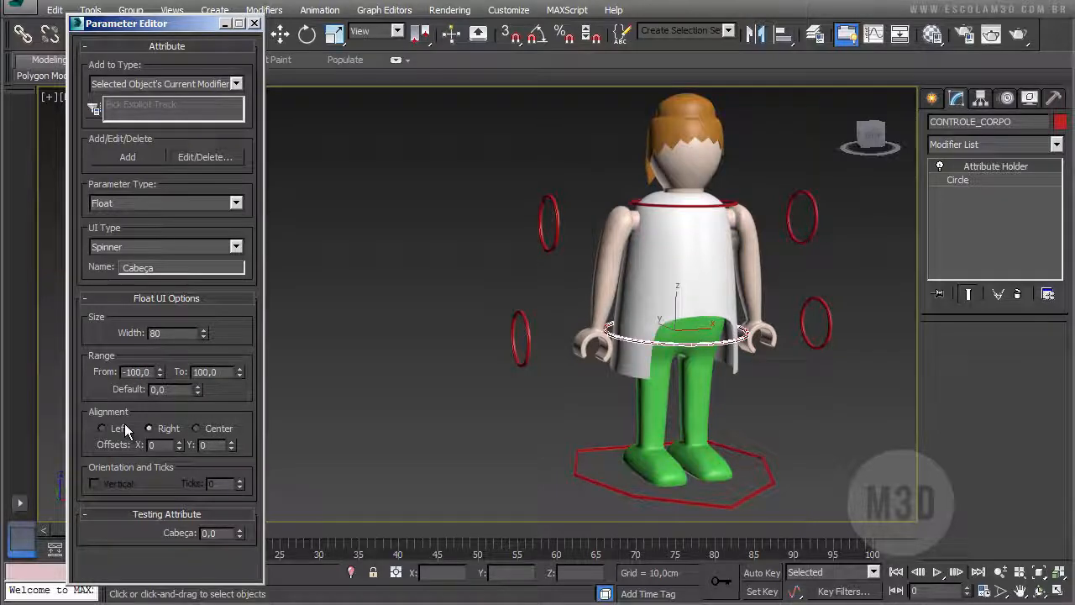
- Review the Cabeça width and range settings and add the attribute to the body control
left_click_drag(173, 333, 115, 332)
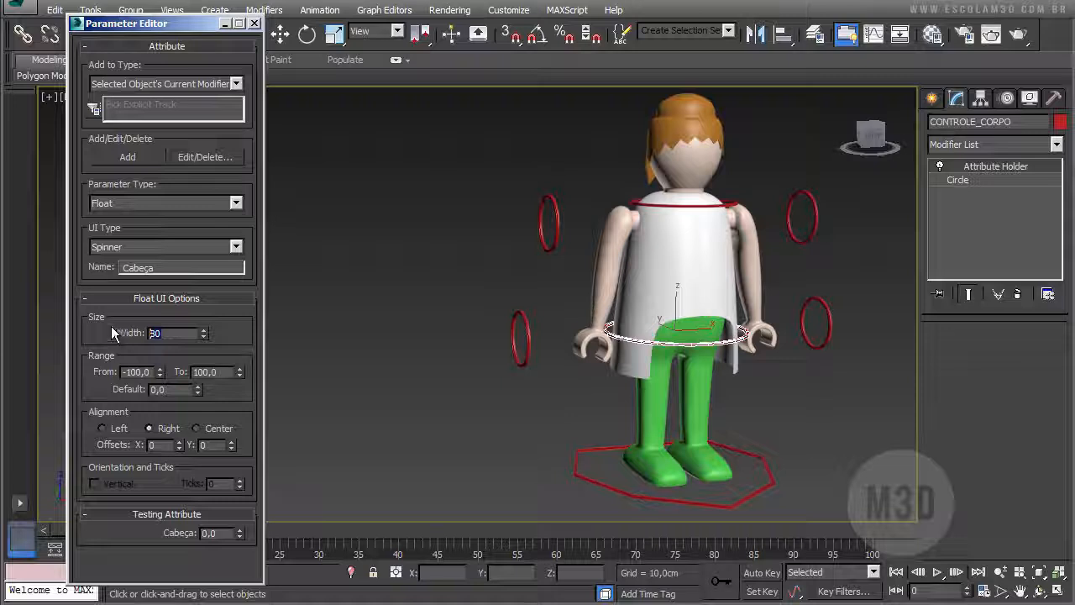
left_click(137, 372)
left_click(141, 149)
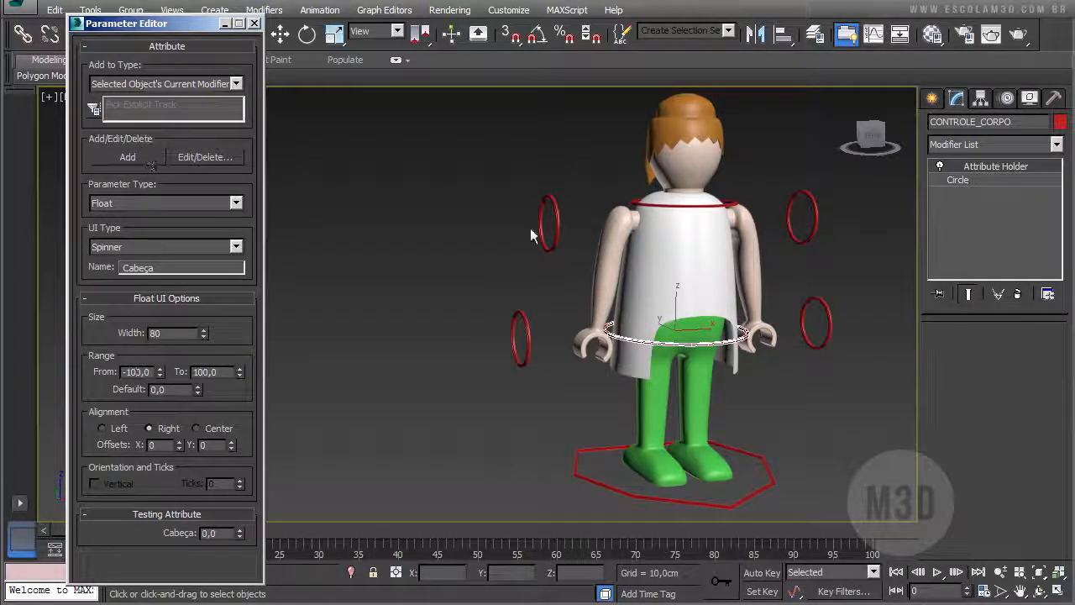
left_click(145, 159)
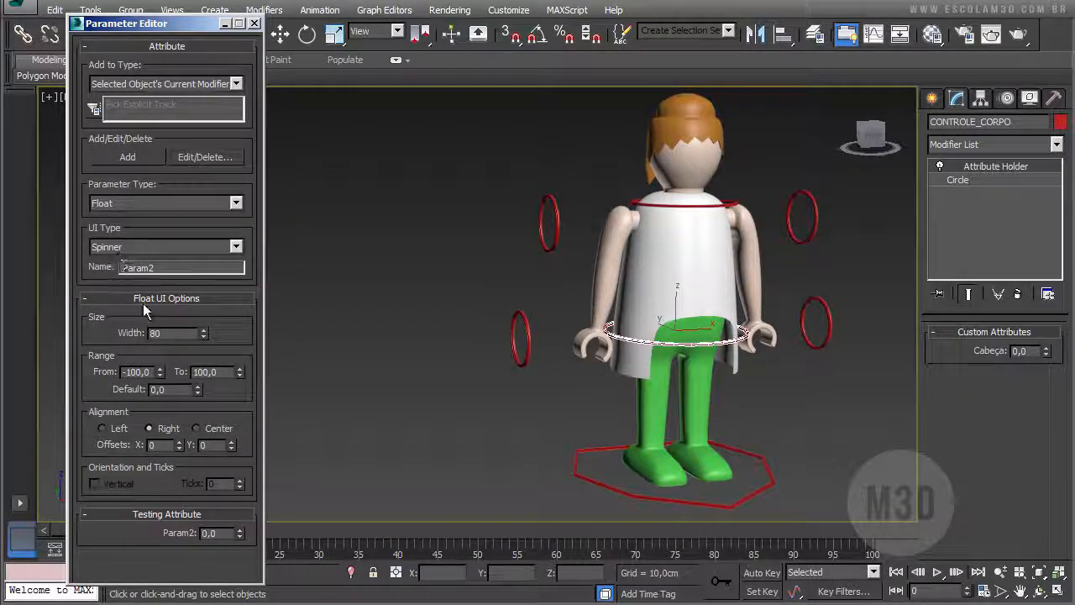
- Name the second attribute Braço-Direito and keep its range from -100 to 100
double_click(218, 532)
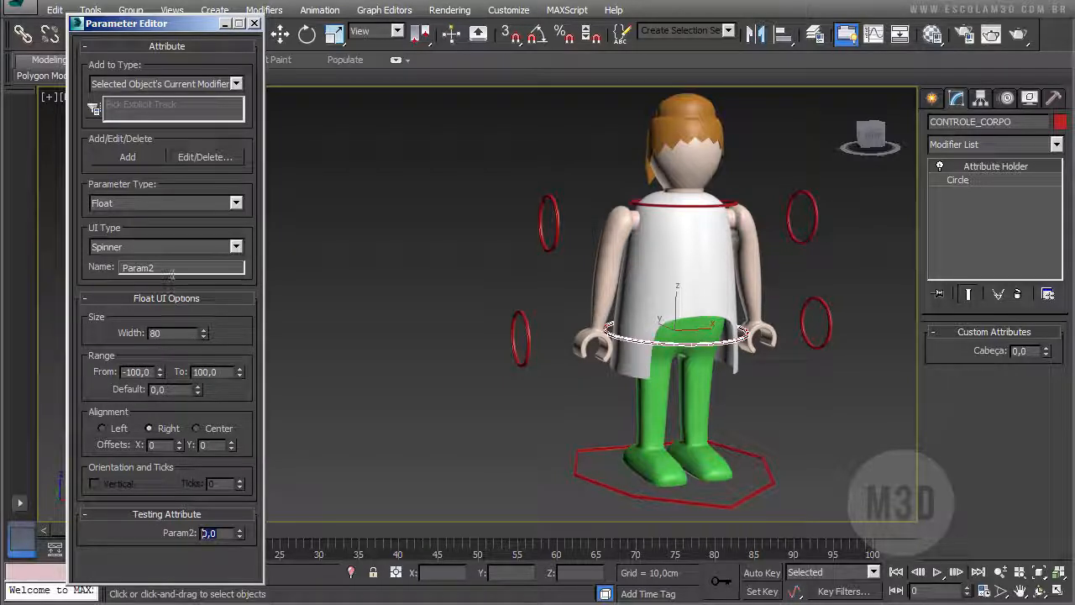
double_click(168, 267)
type("Braço Direi")
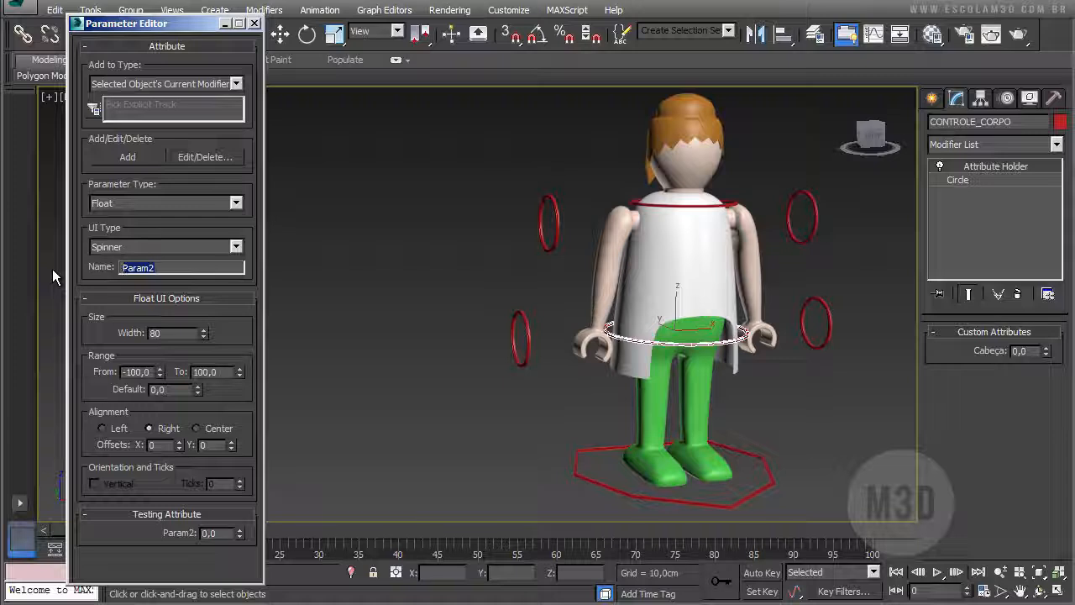
type("to")
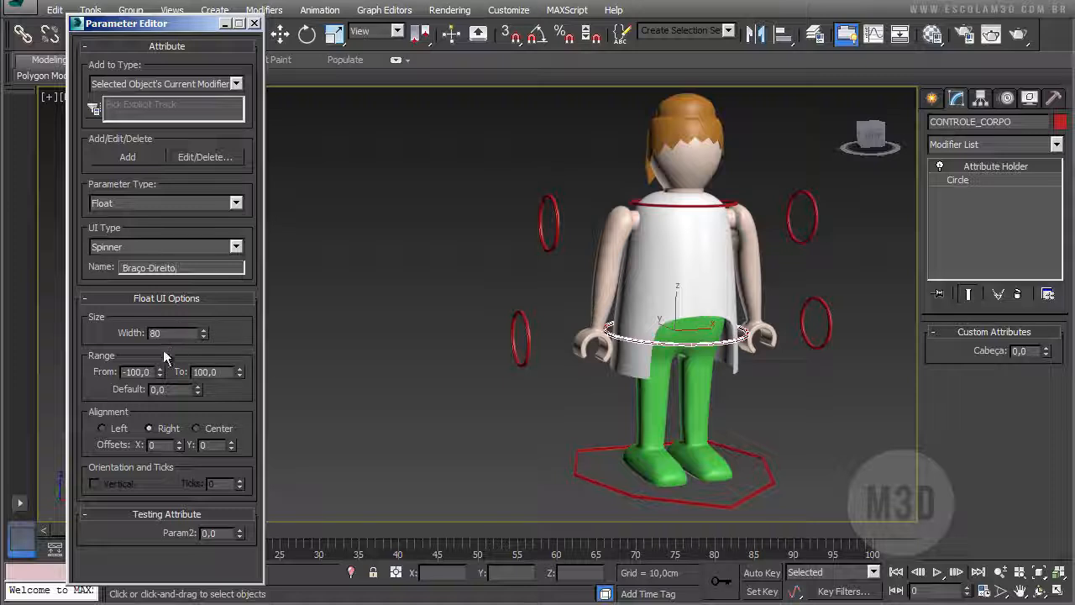
left_click(139, 372)
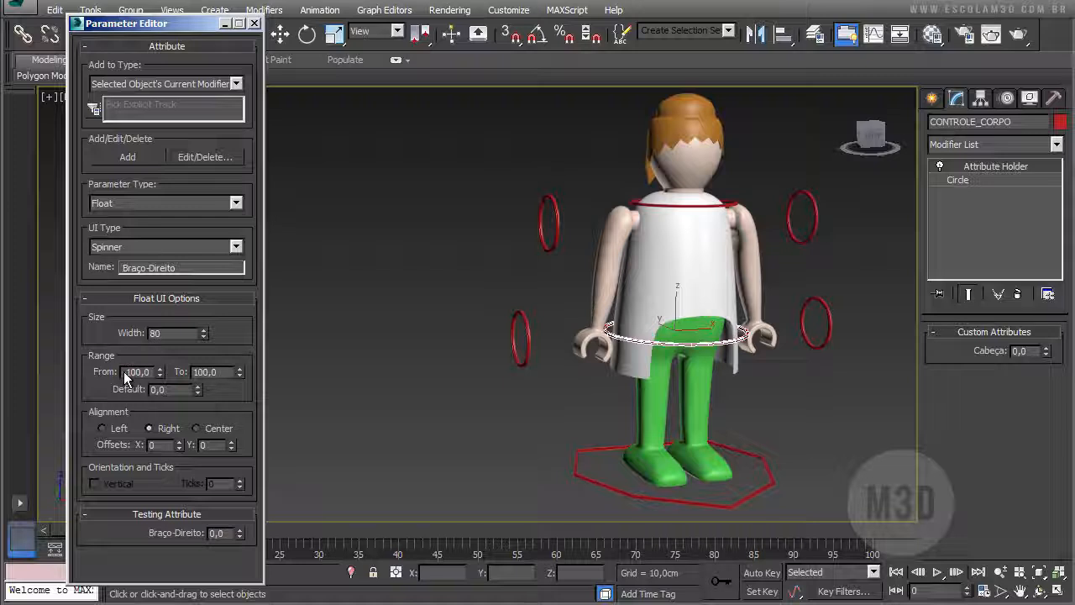
left_click_drag(190, 372, 234, 373)
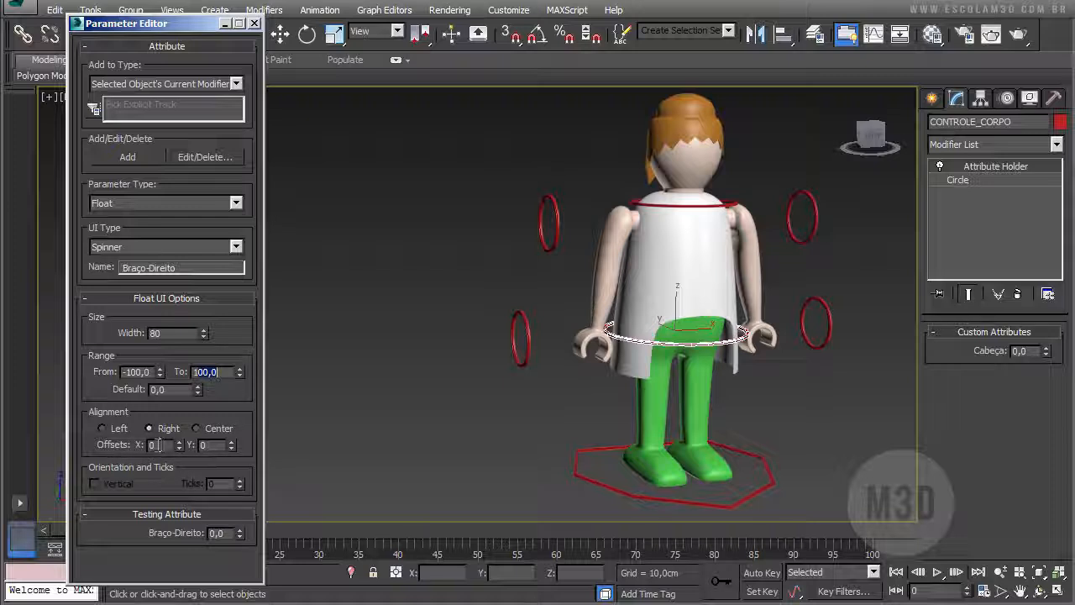
- Try a Y offset of 41 and an X offset of -10 for Braço-Direito, and reset X to 0
left_click(232, 443)
left_click(231, 442)
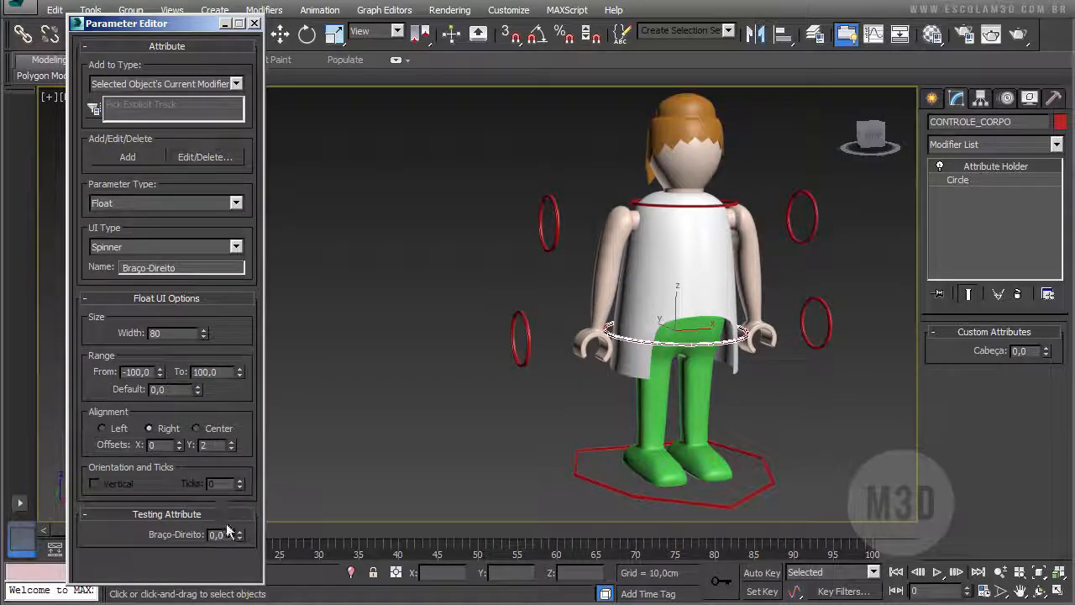
left_click_drag(231, 444, 232, 409)
left_click_drag(179, 445, 86, 440)
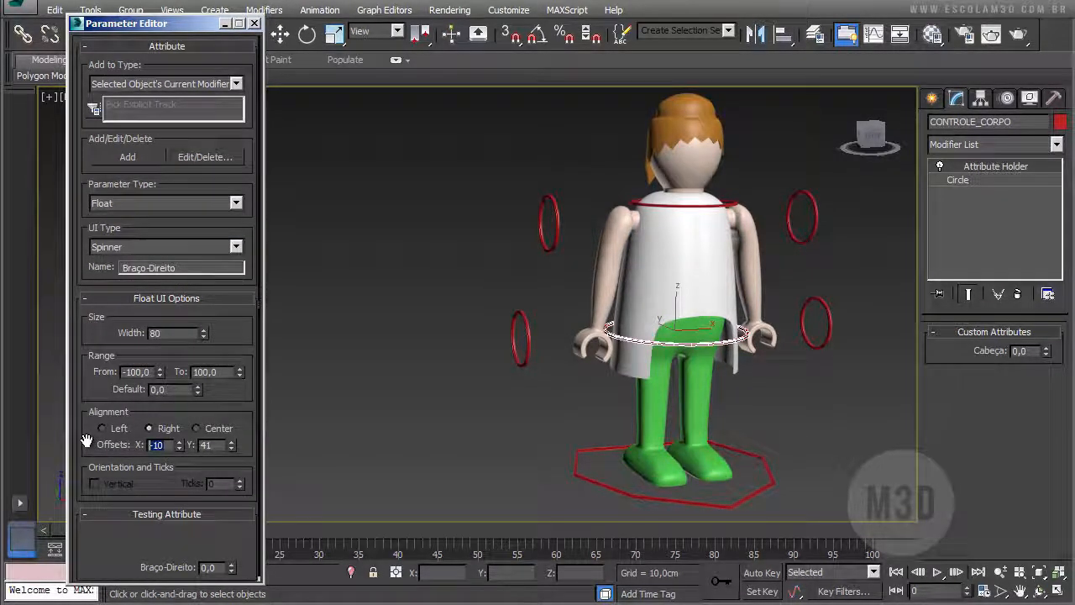
type("0")
key("Return")
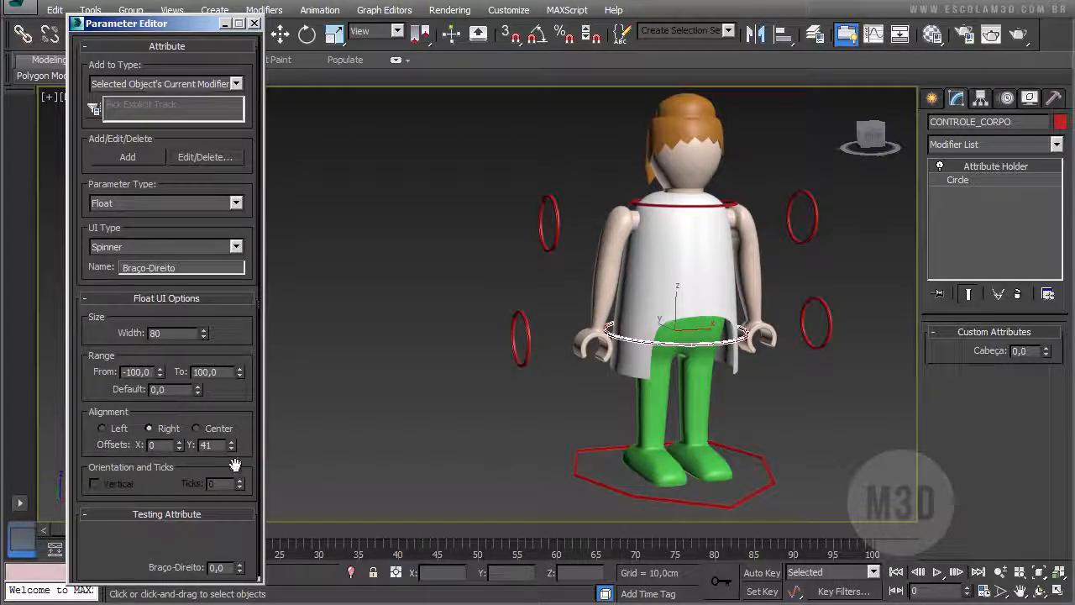
- Set the Y offset of Braço-Direito to 10 and add the attribute to the body control
left_click_drag(228, 446, 127, 452)
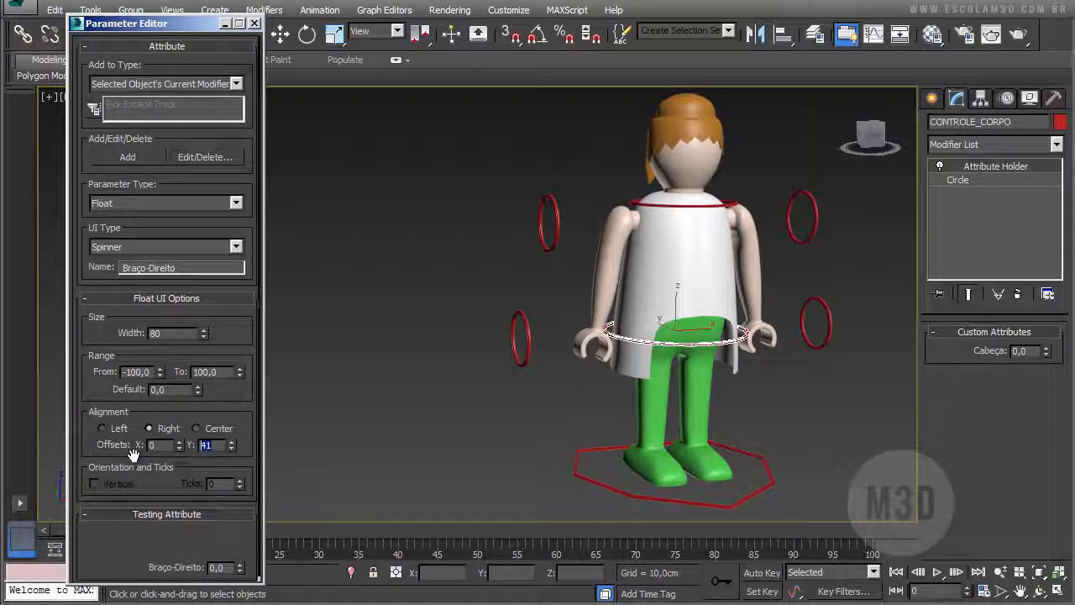
type("10")
key("Return")
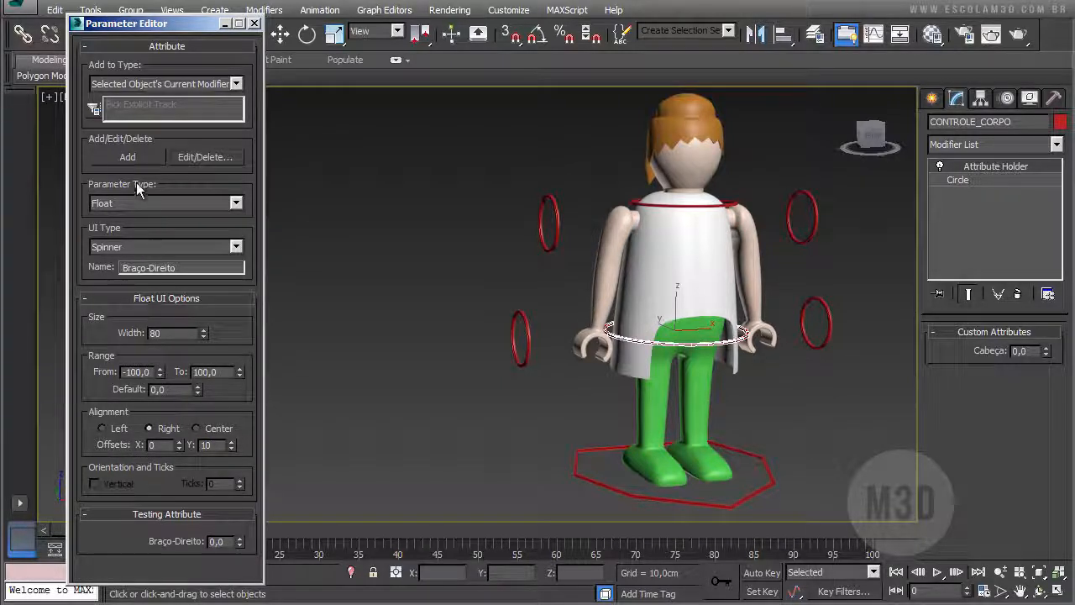
left_click(130, 159)
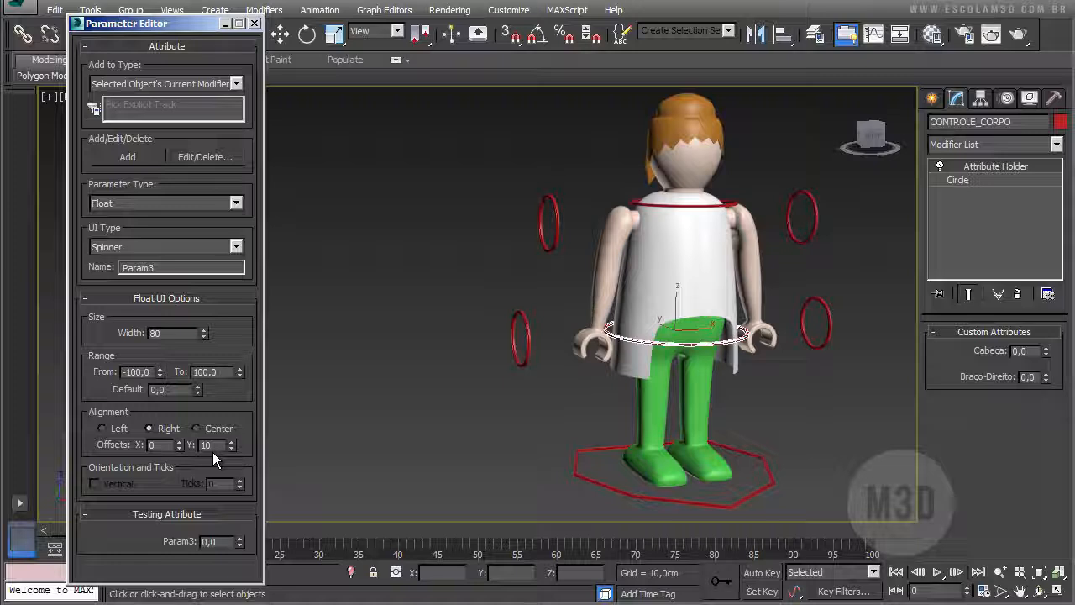
- Name the third attribute Braço-Esquerdo and add it with Right alignment, width 80 and a Y offset of 10
left_click_drag(172, 267, 32, 270)
type("Braço-Esquerdo")
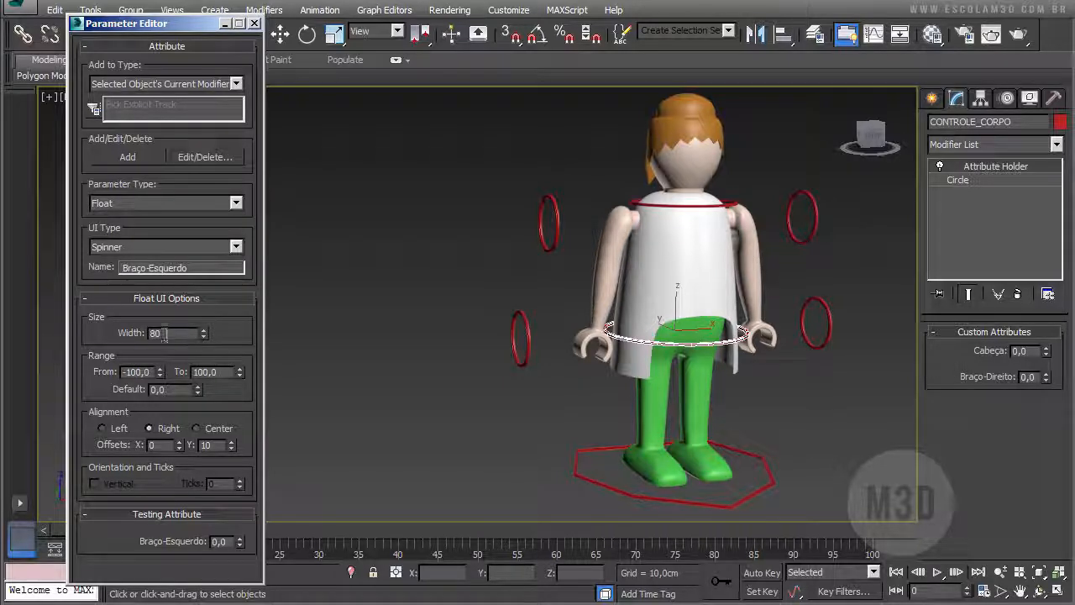
left_click_drag(162, 334, 150, 334)
left_click(215, 445)
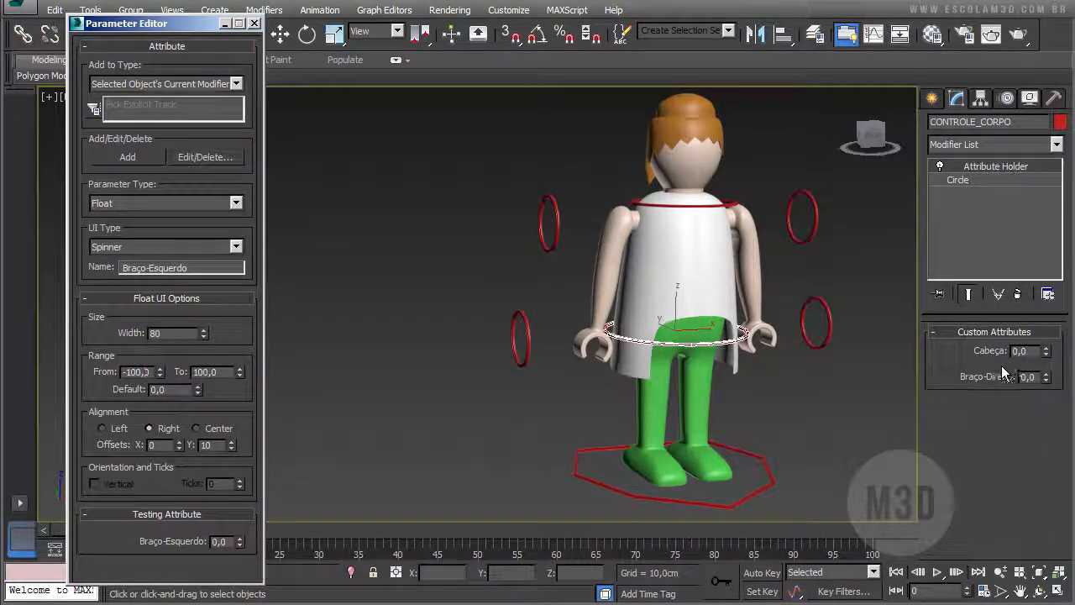
left_click(165, 428)
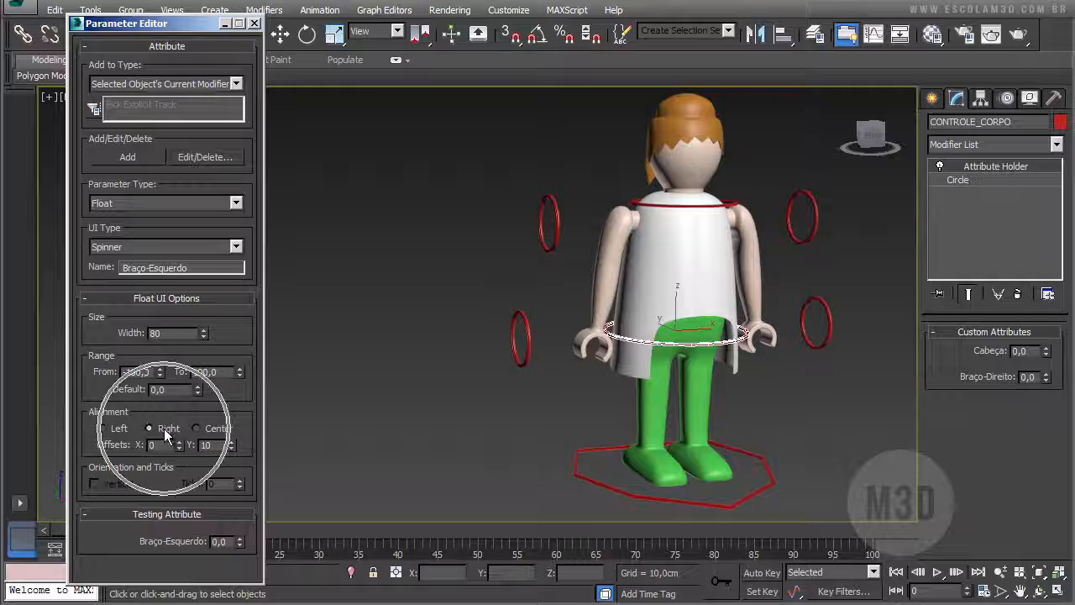
left_click(140, 158)
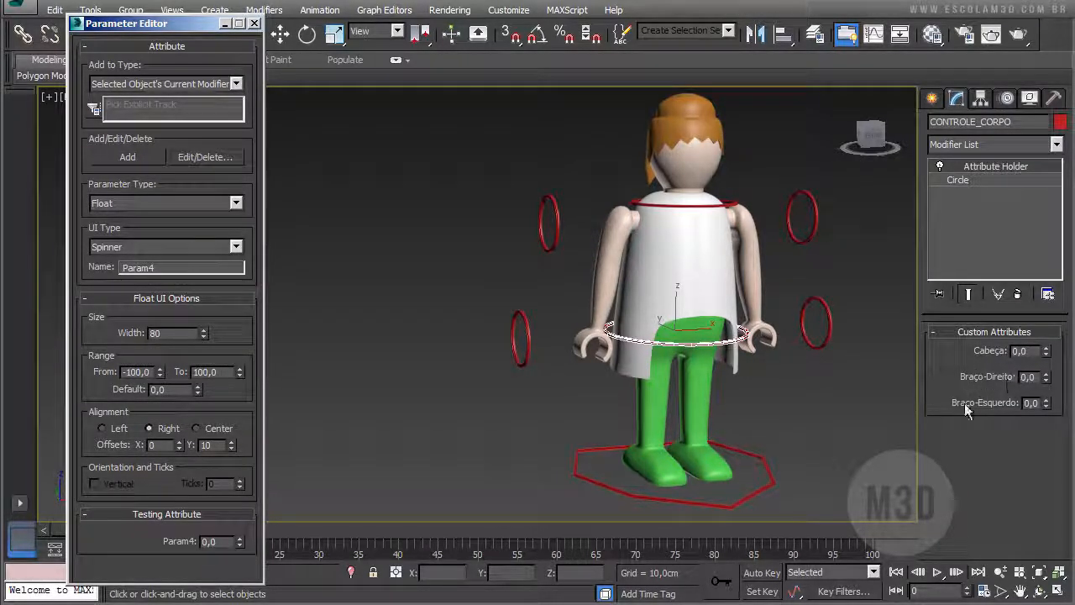
- Name the fourth attribute Pernas and change its UI type to Slider
double_click(165, 267)
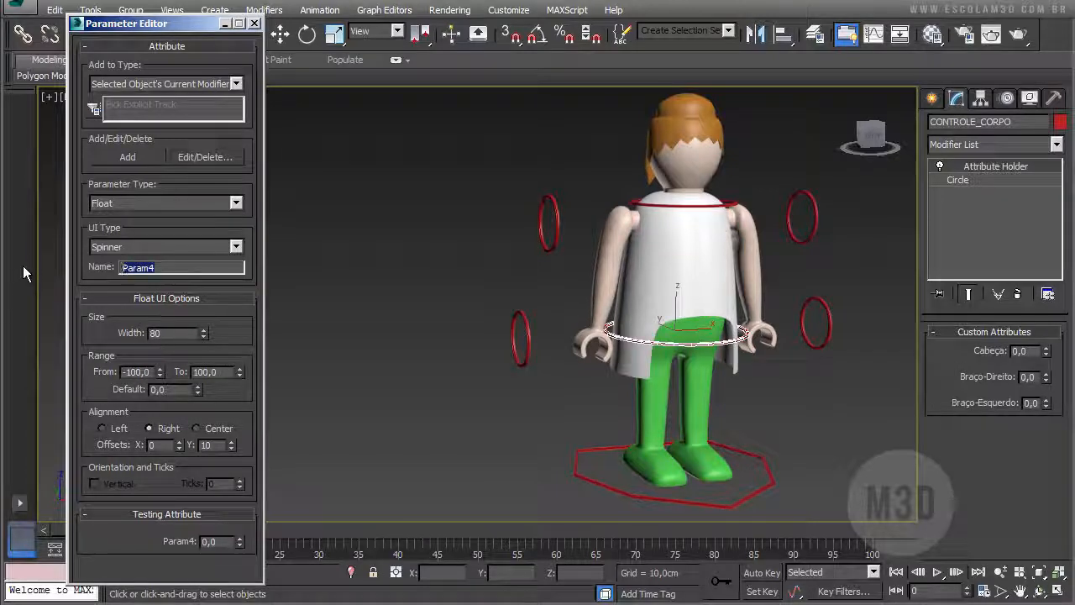
type("Pernas")
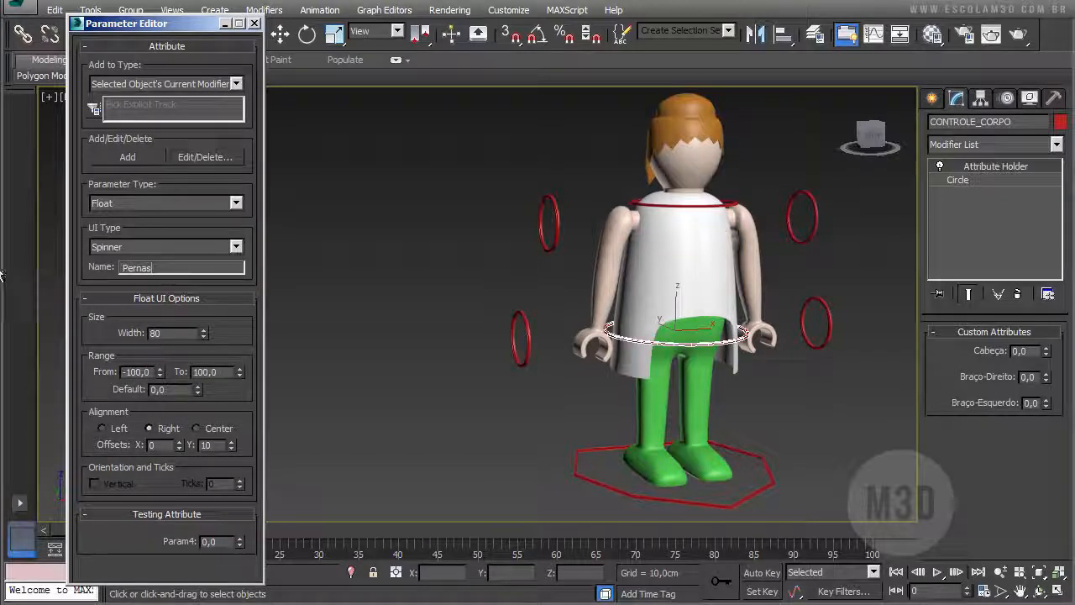
left_click(115, 248)
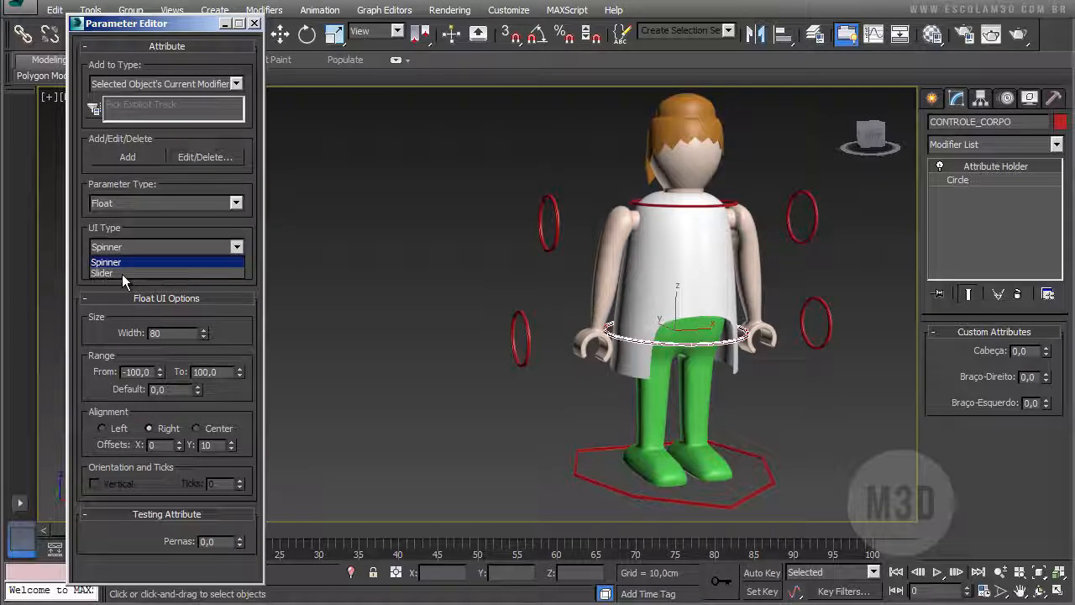
left_click(122, 273)
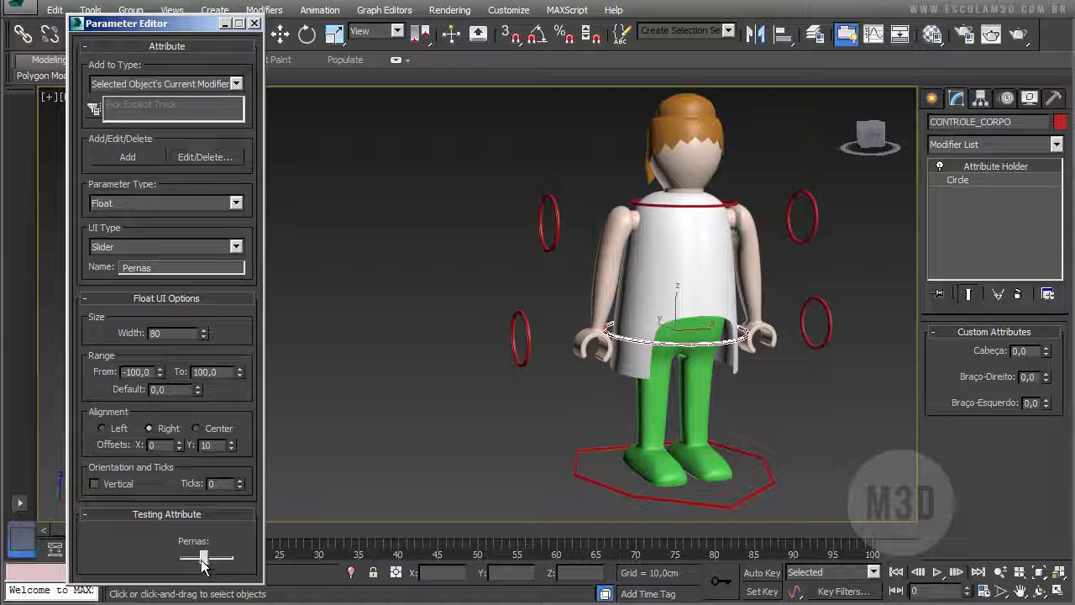
- Set the Pernas slider's width to 160 and test its travel by moving it to the minimum
left_click_drag(204, 562, 225, 560)
type("160")
key("Return")
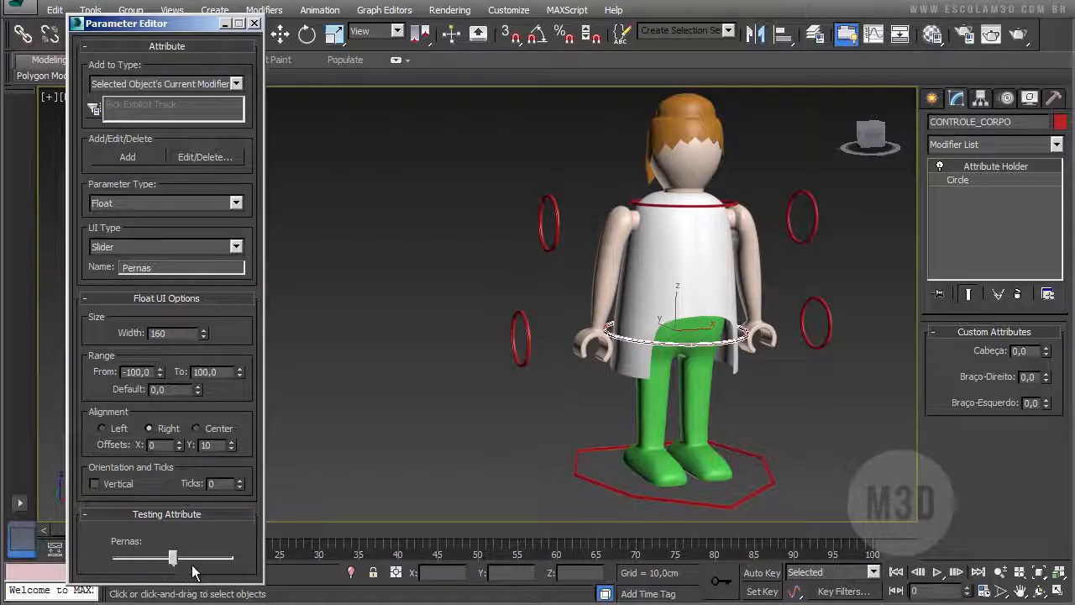
left_click_drag(174, 558, 116, 561)
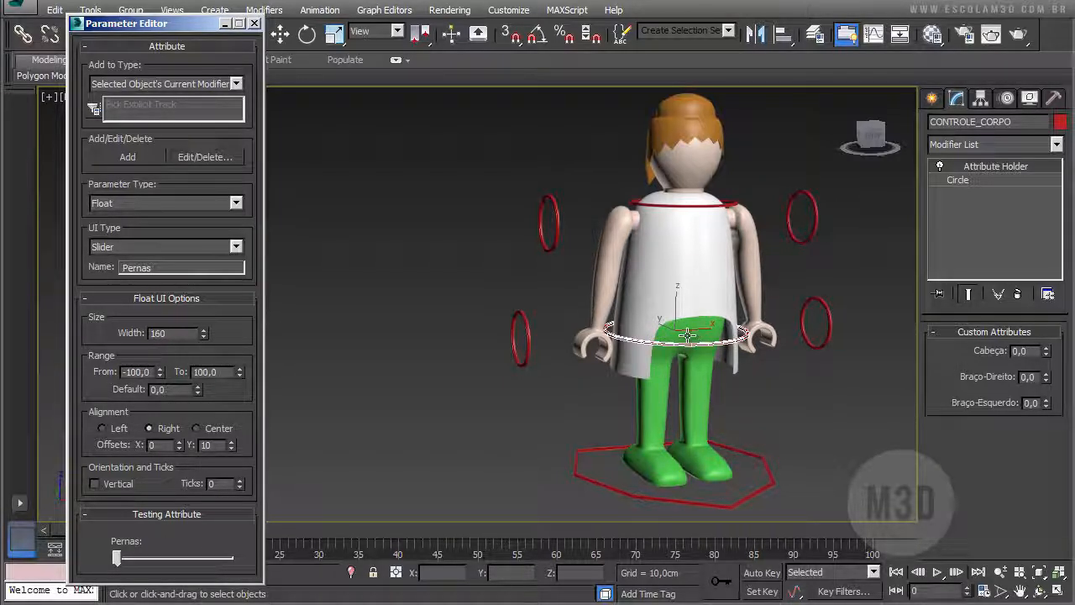
- Set the start of the Pernas slider's range to 0 and test the slider at its low end
double_click(149, 372)
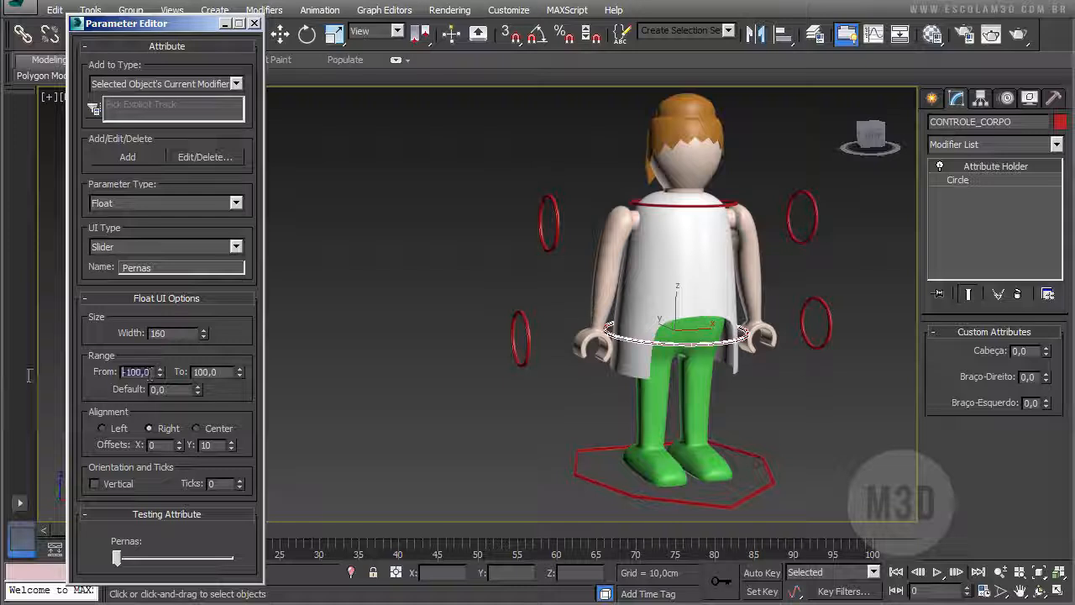
type("0")
key("Tab")
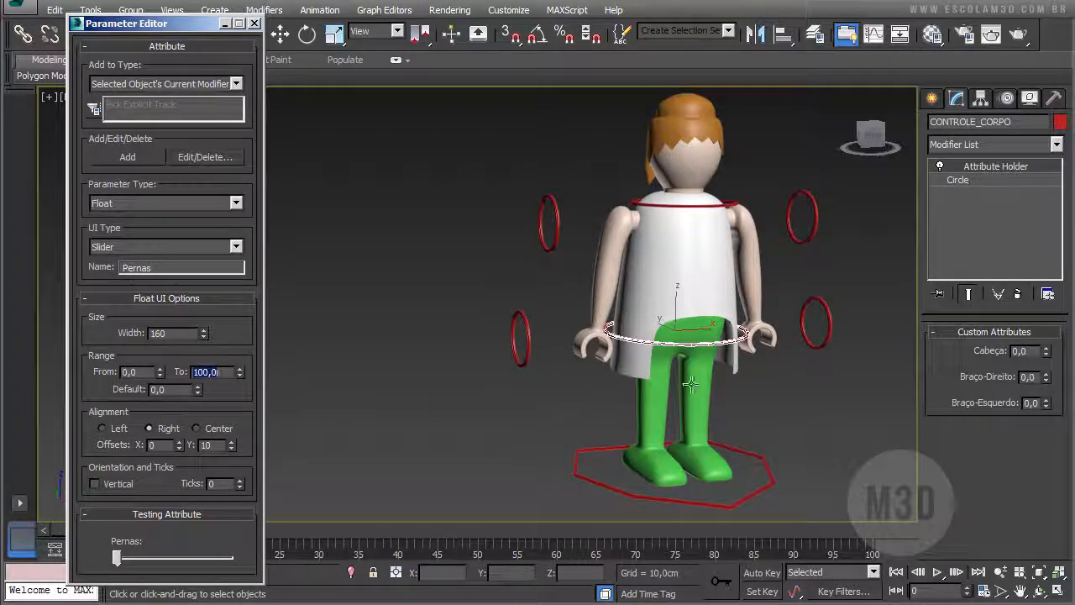
double_click(137, 371)
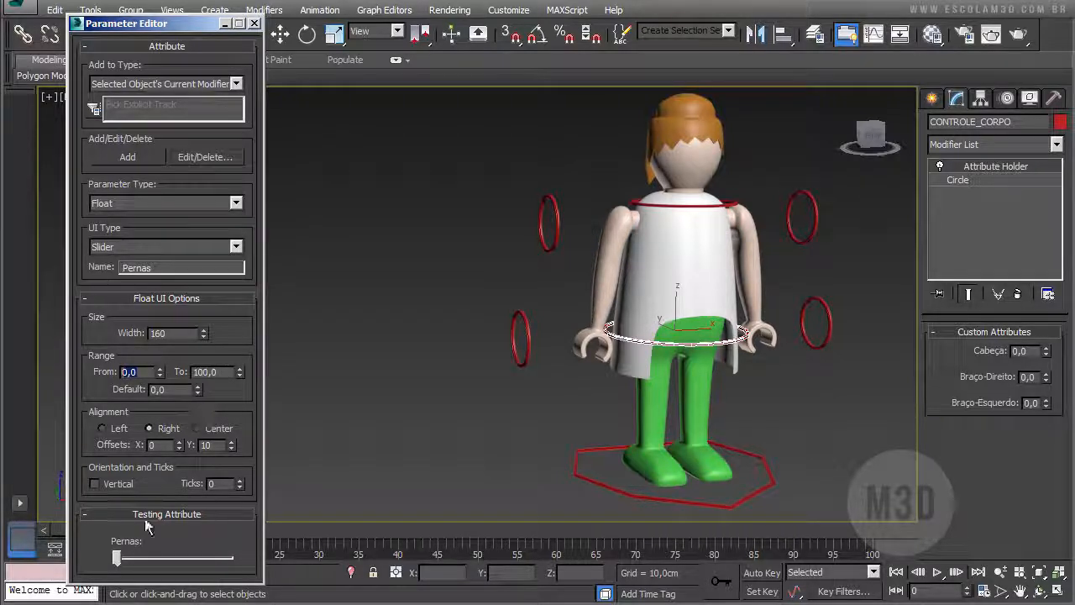
left_click_drag(117, 557, 92, 554)
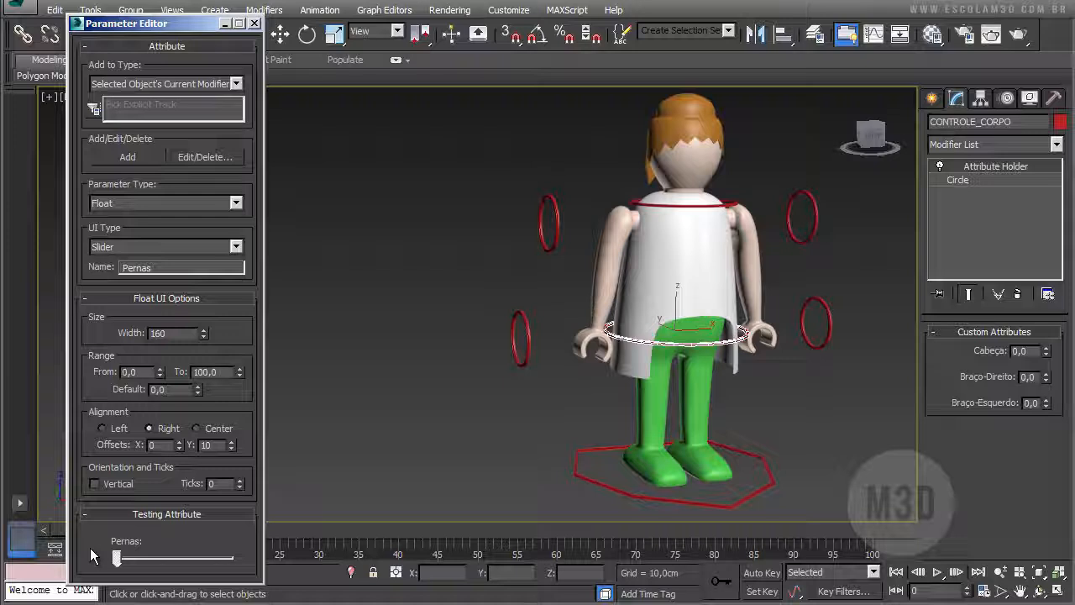
- Set the Pernas slider's alignment to Center, add it to the body control and try the added slider
double_click(207, 445)
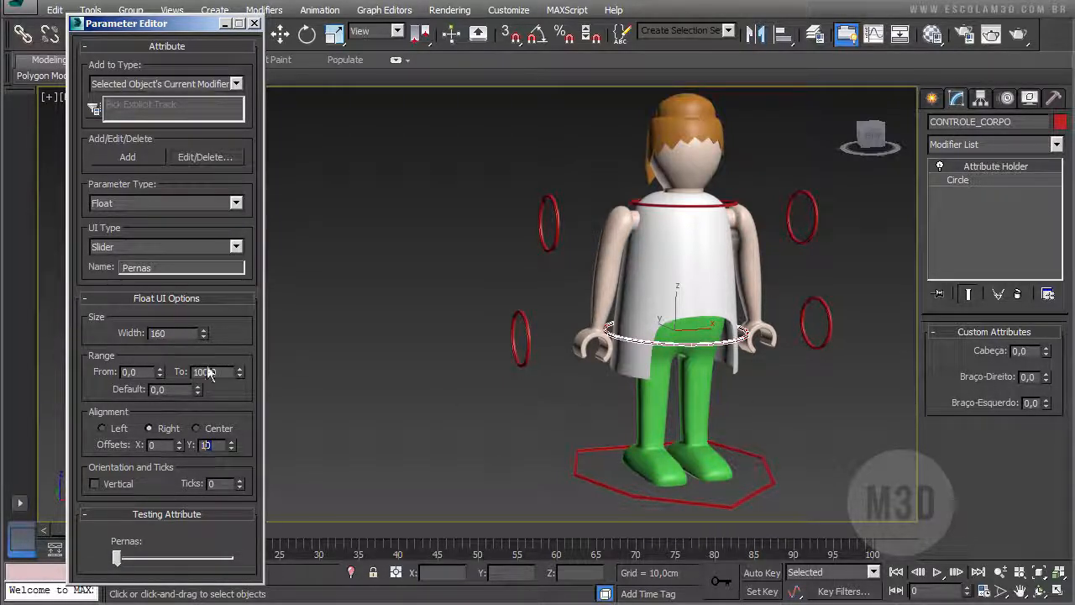
double_click(124, 268)
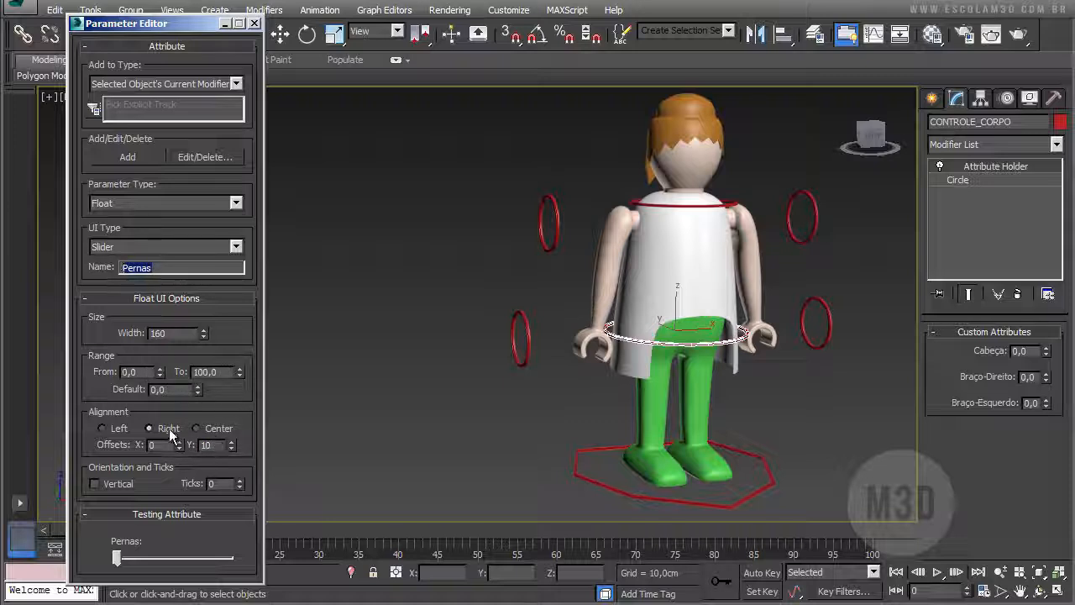
left_click(200, 428)
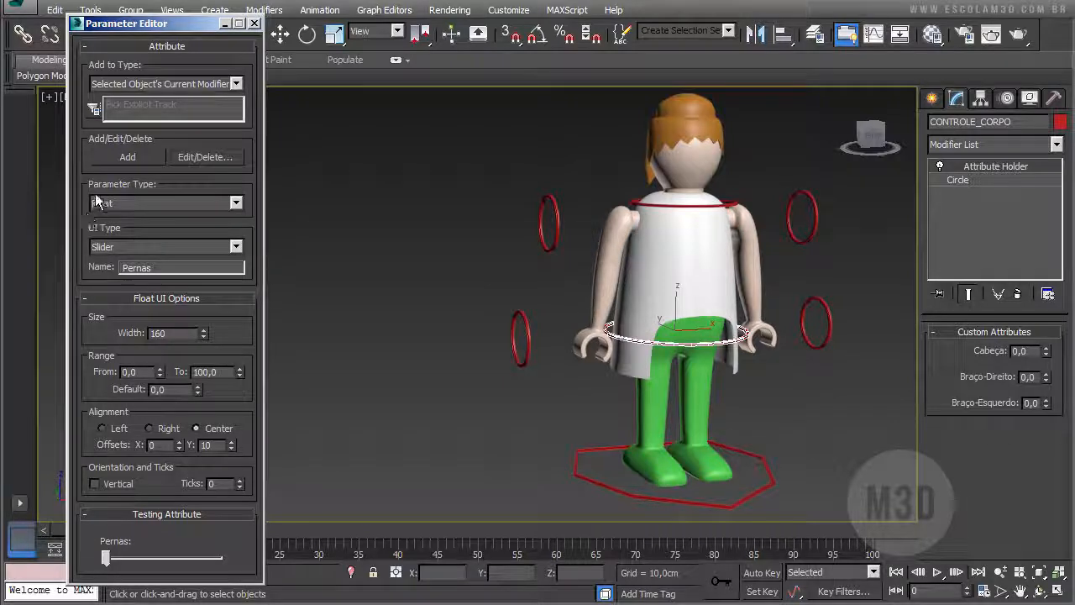
left_click(111, 155)
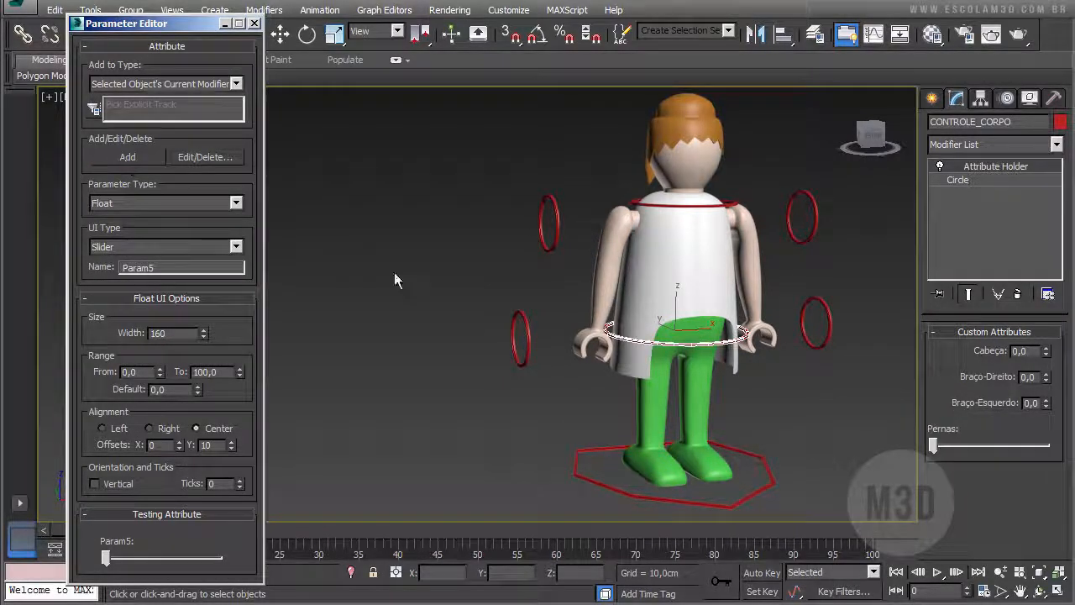
left_click(937, 449)
mouse_move(936, 450)
left_mouse_down()
mouse_move(1044, 446)
mouse_move(933, 448)
left_mouse_up()
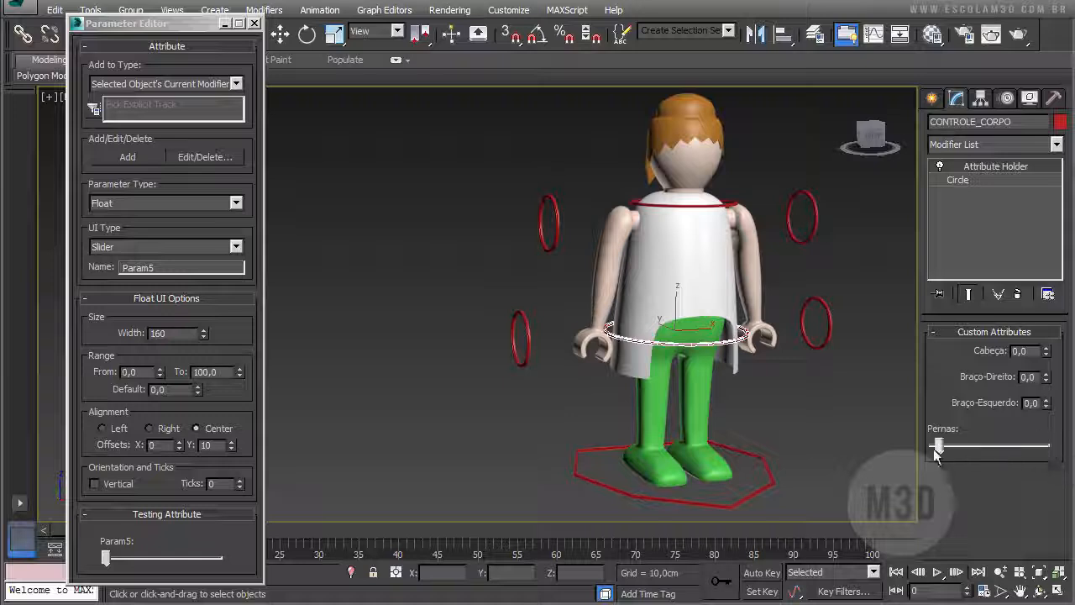
- Name the fifth attribute Gira_frente_tronco, keeping the Slider type
left_click(168, 267)
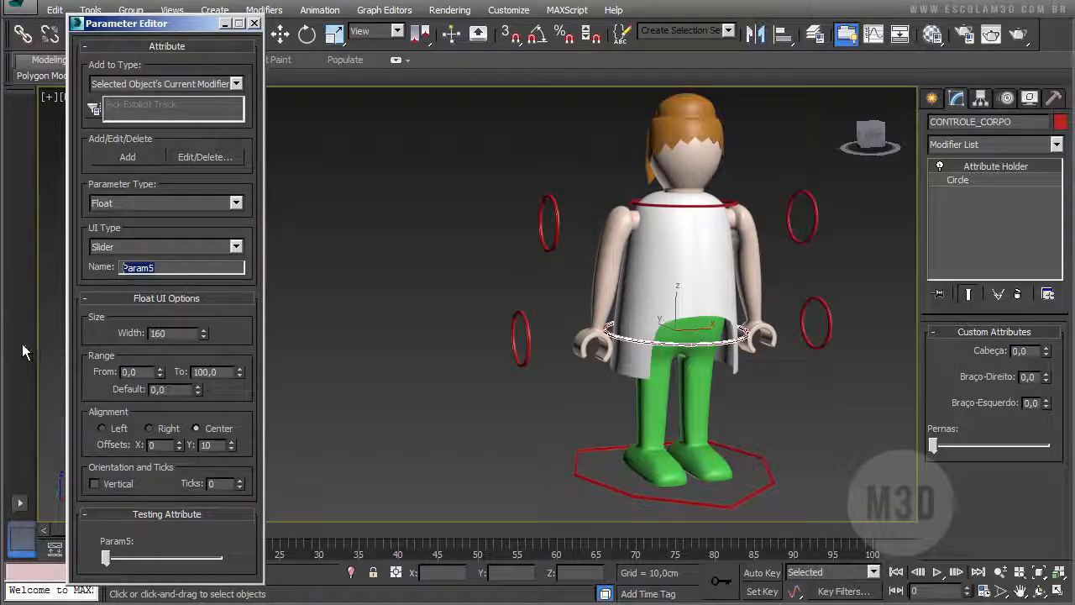
type("Gira")
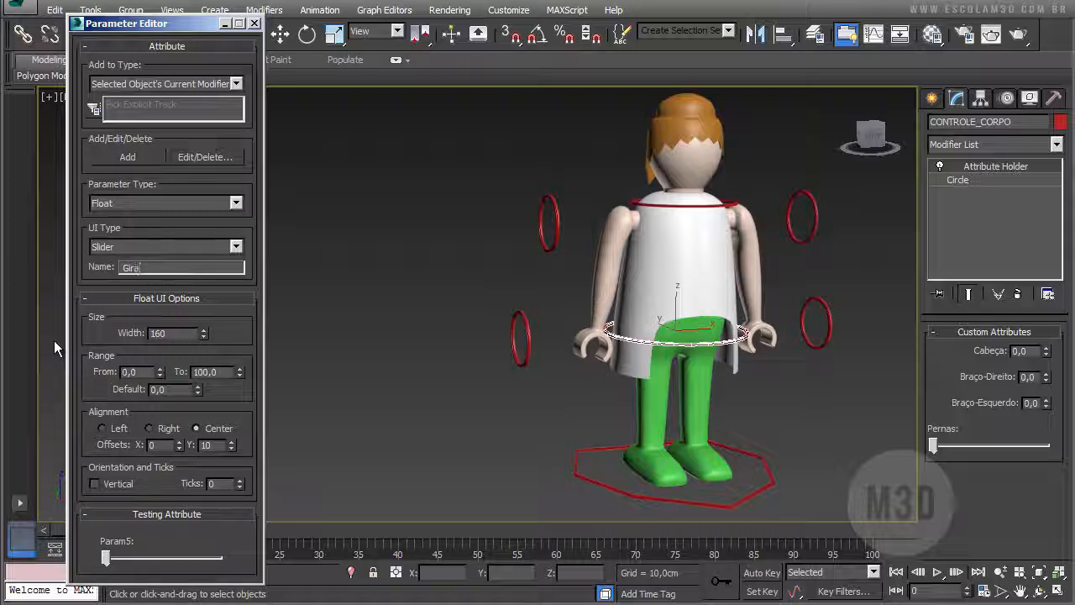
type("_frente_tronco")
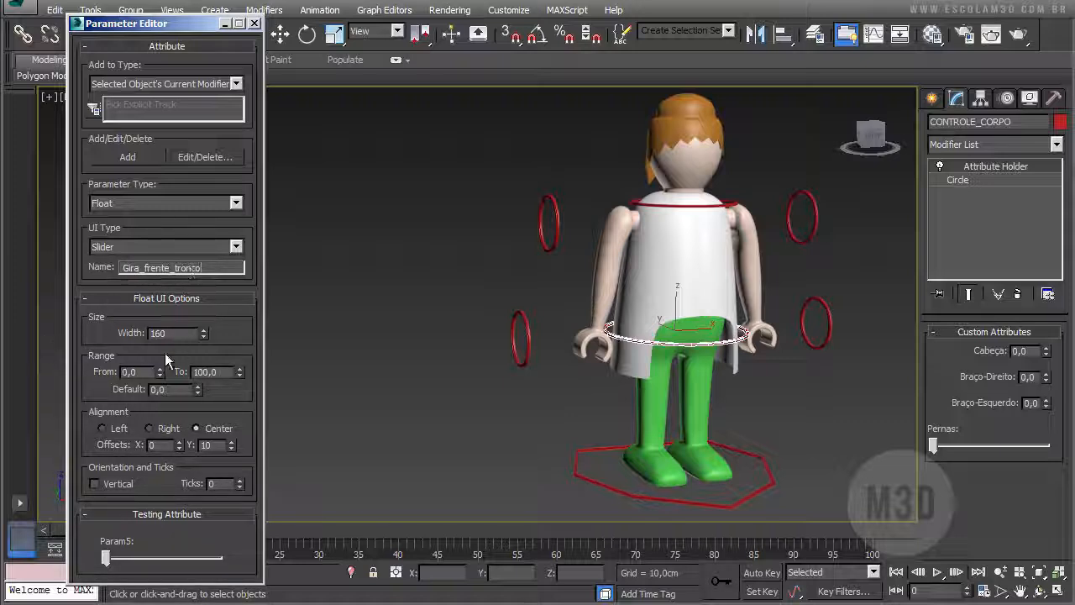
left_click(142, 372)
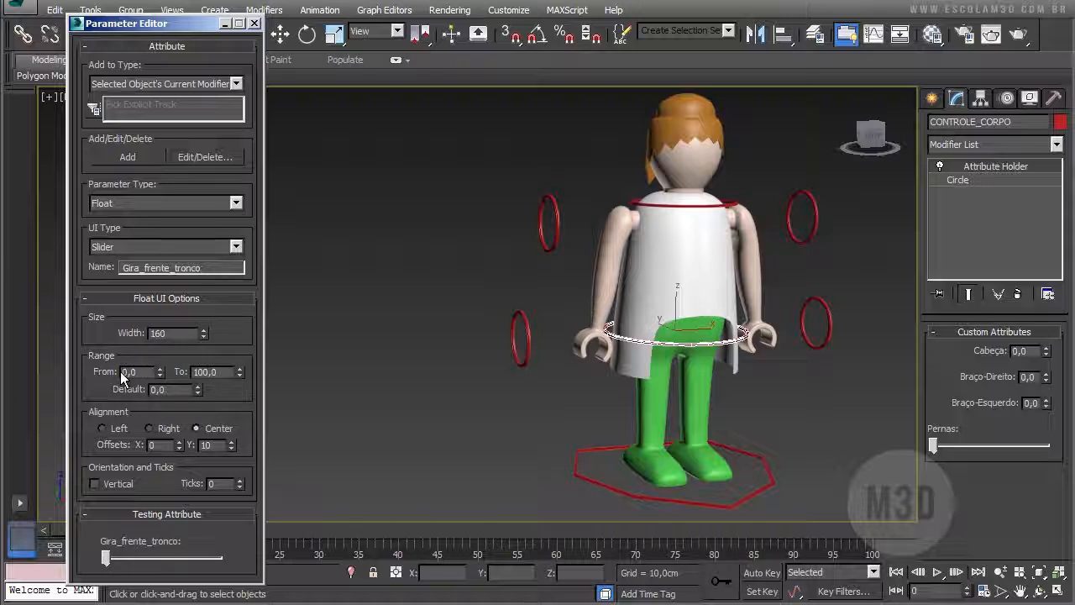
left_click_drag(142, 371, 120, 371)
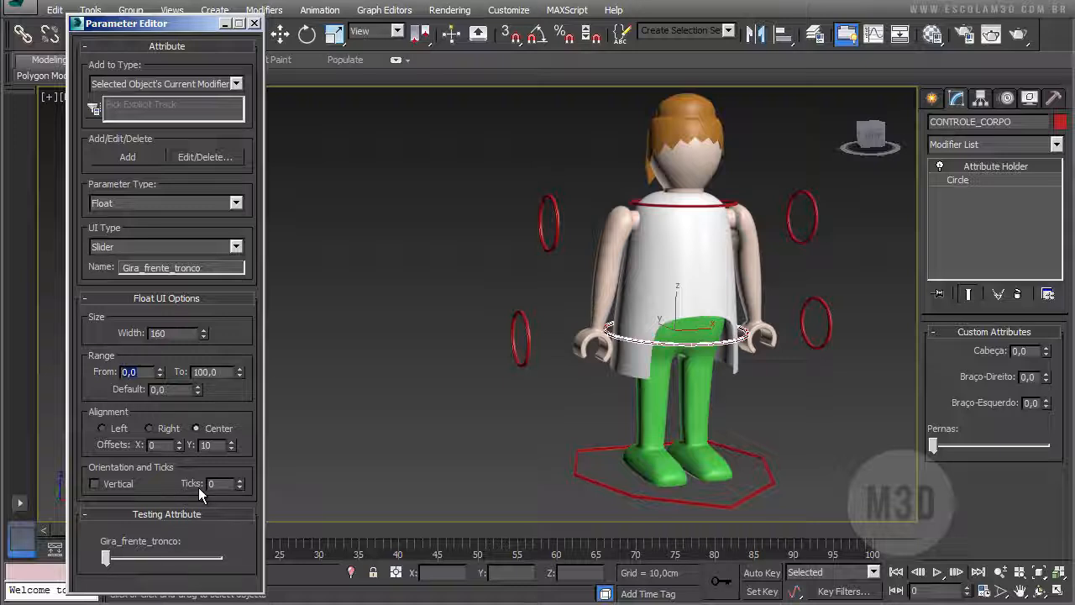
- Set the number of ticks on the Gira_frente_tronco slider to 6
left_click(242, 479)
left_click(243, 480)
left_click(243, 480)
left_click(242, 479)
left_click(243, 480)
left_click(242, 480)
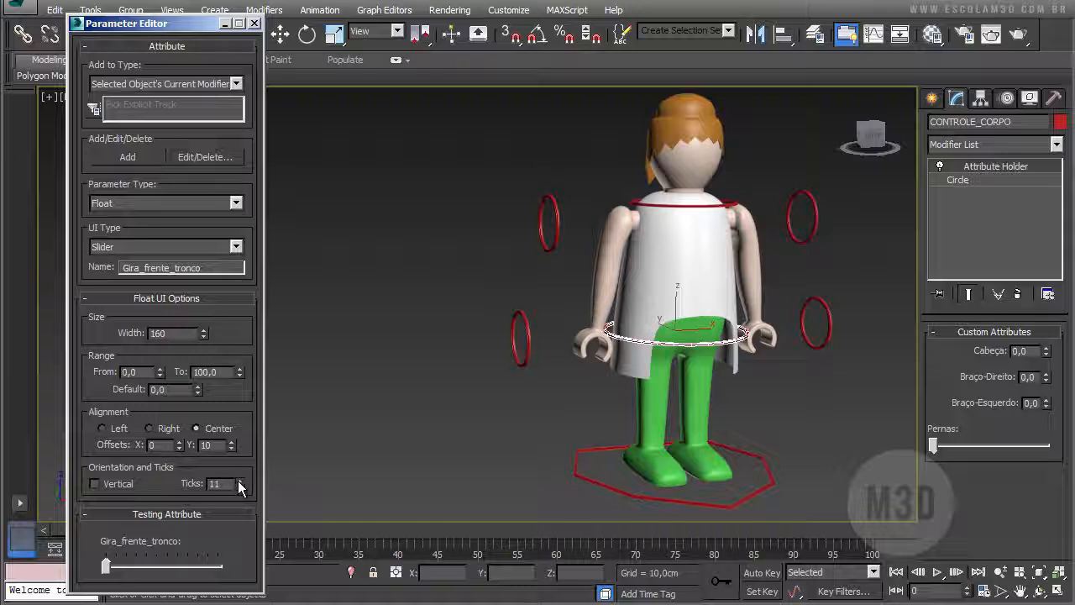
left_click(241, 481)
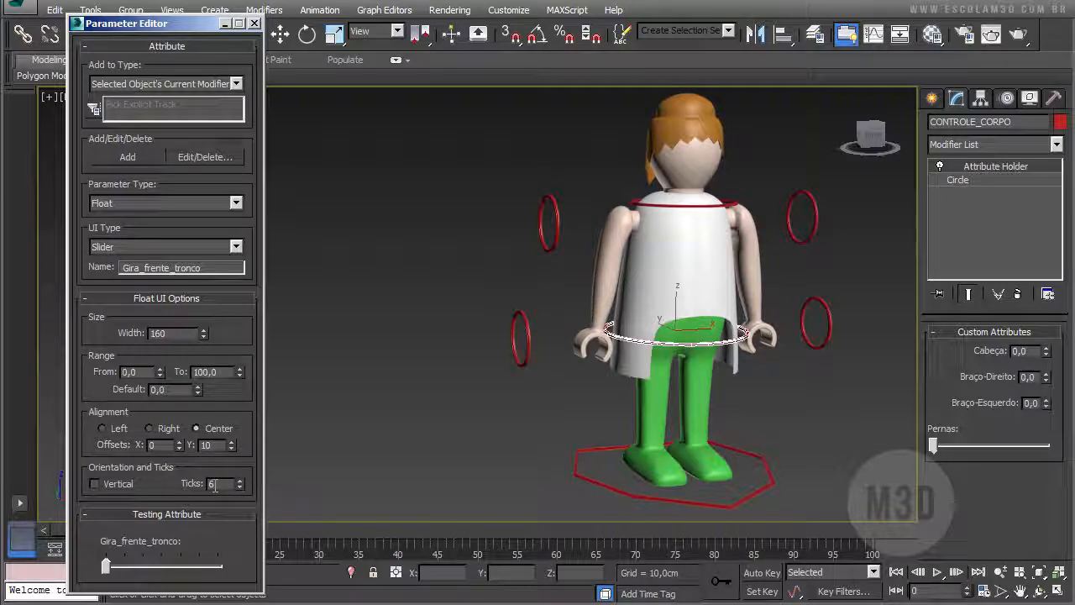
key("ctrl")
key("ctrl")
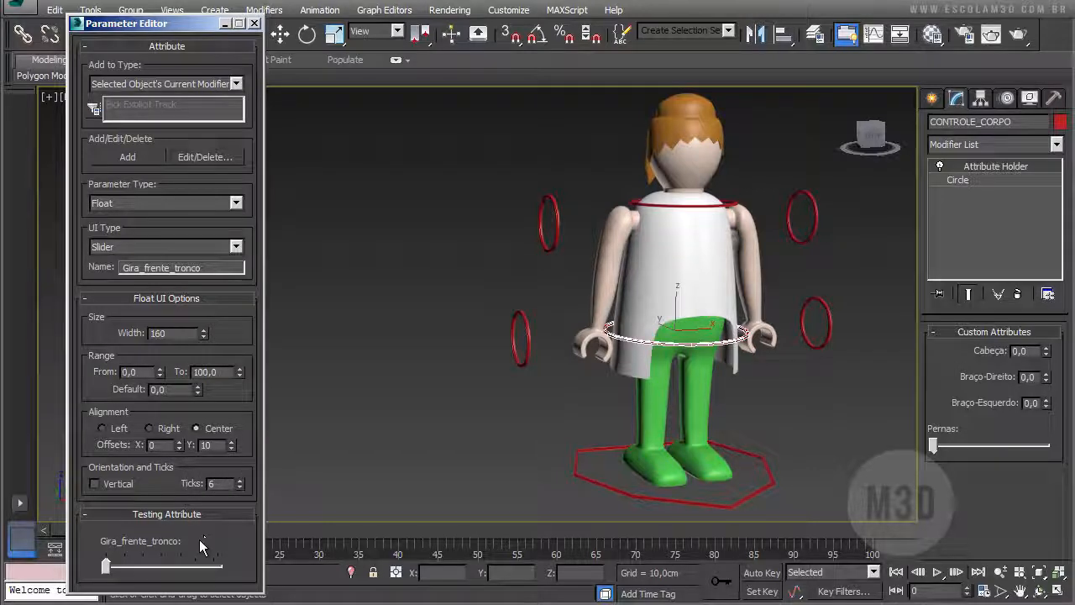
left_click(239, 486)
key("ctrl")
- Add the Gira_frente_tronco slider to the body control with Center alignment, width 160 and a Y offset of 10
left_click_drag(217, 446, 192, 448)
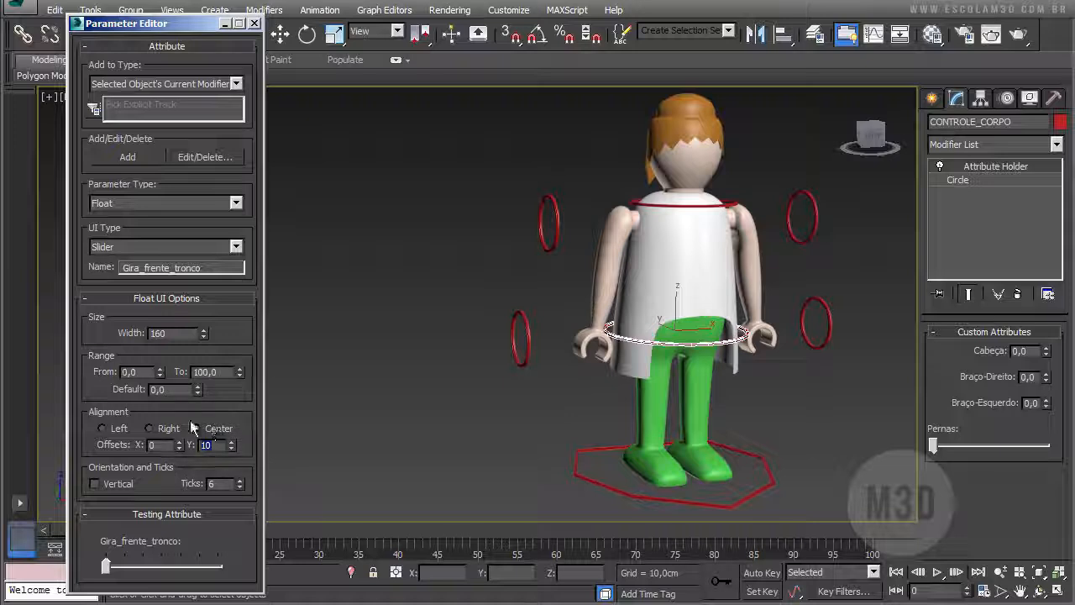
left_click(196, 428)
left_click_drag(172, 334, 148, 335)
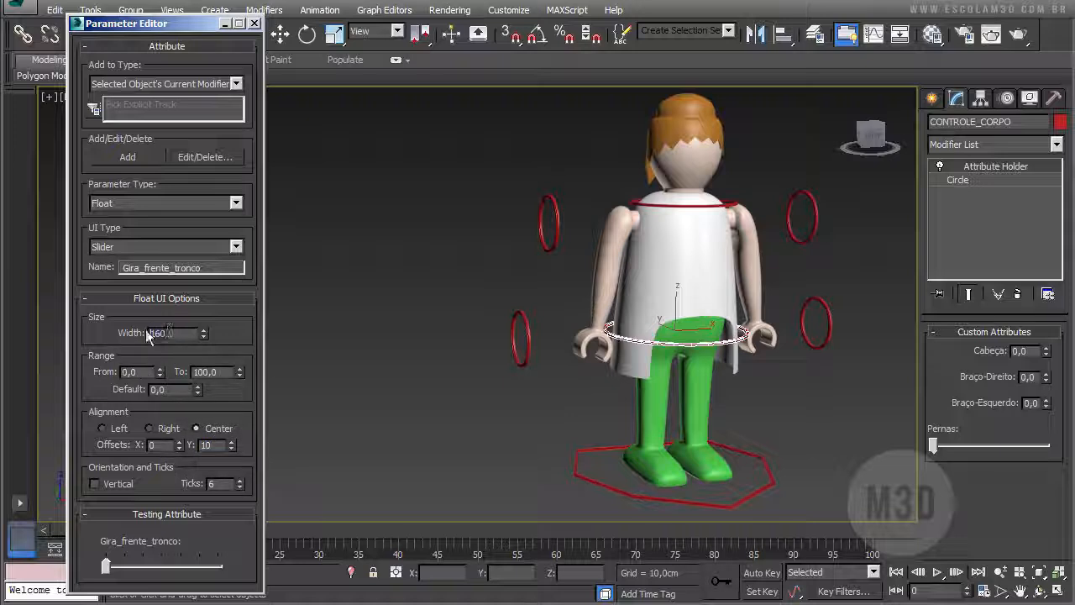
left_click_drag(201, 268, 120, 268)
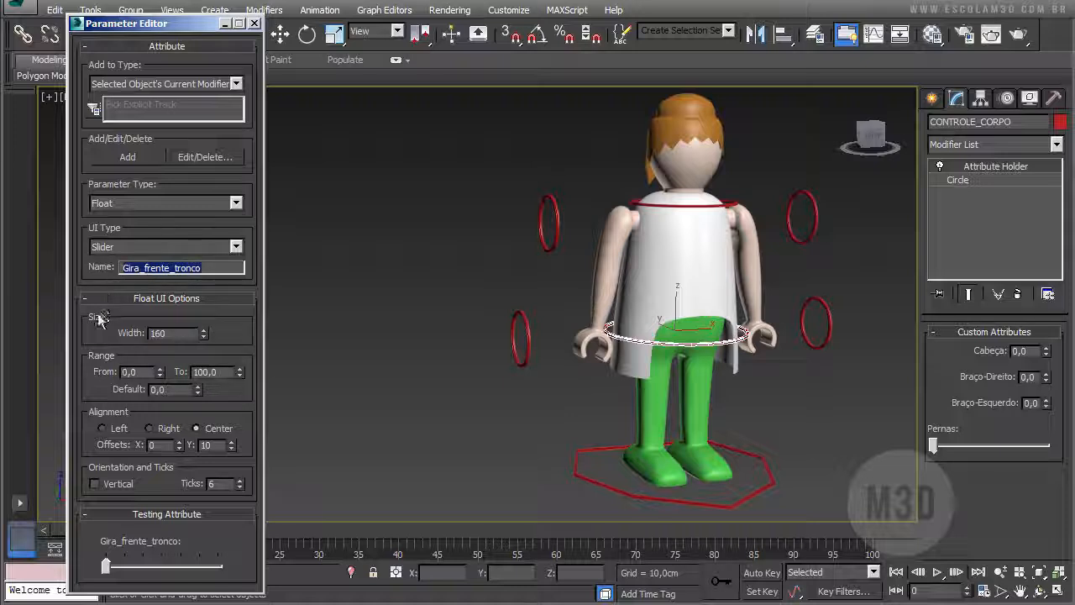
left_click(128, 157)
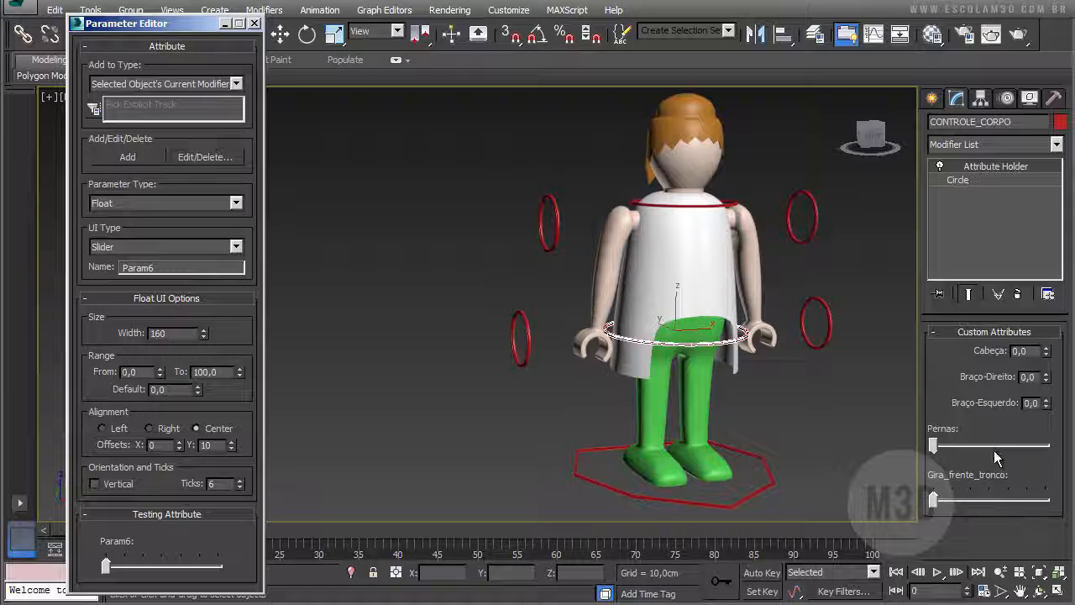
- Open the existing custom attributes for editing, set Braço-Direito's width to 90 and apply the change
left_click(1031, 402)
type("1")
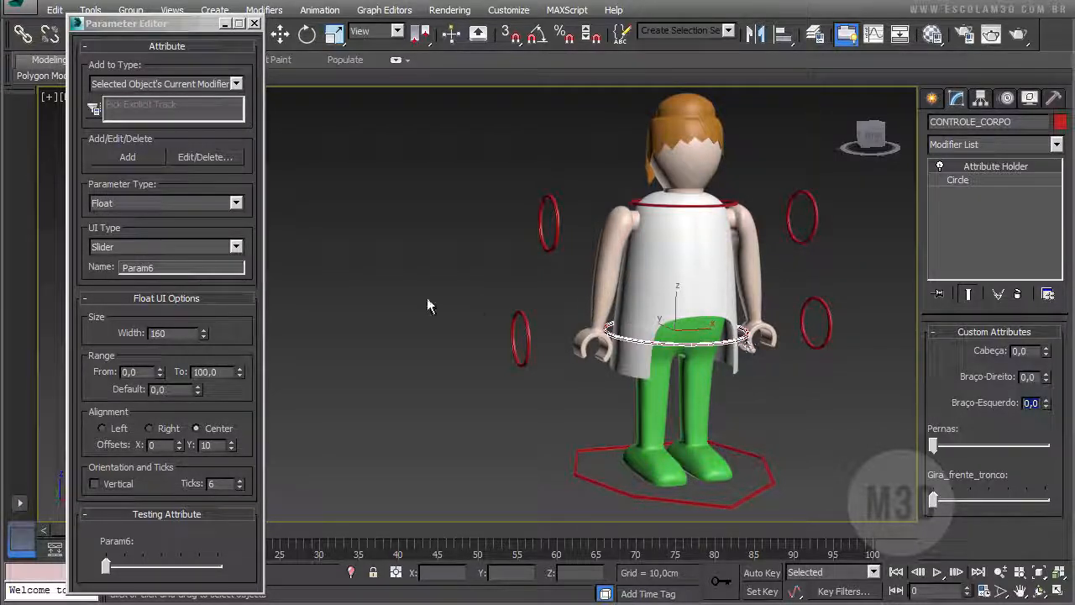
left_click(200, 157)
left_click_drag(323, 235, 341, 116)
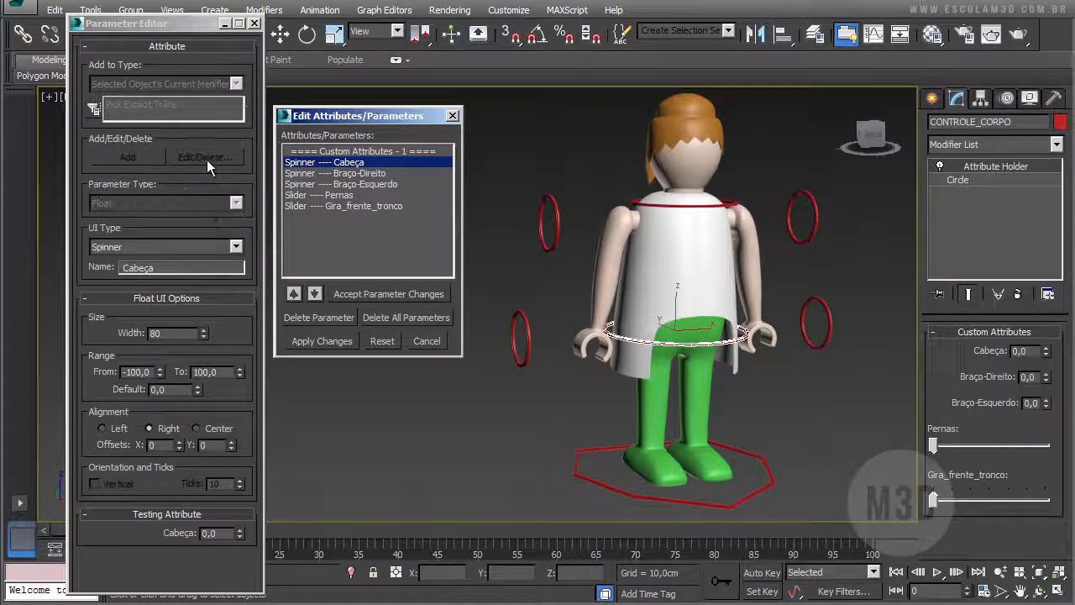
left_click(365, 177)
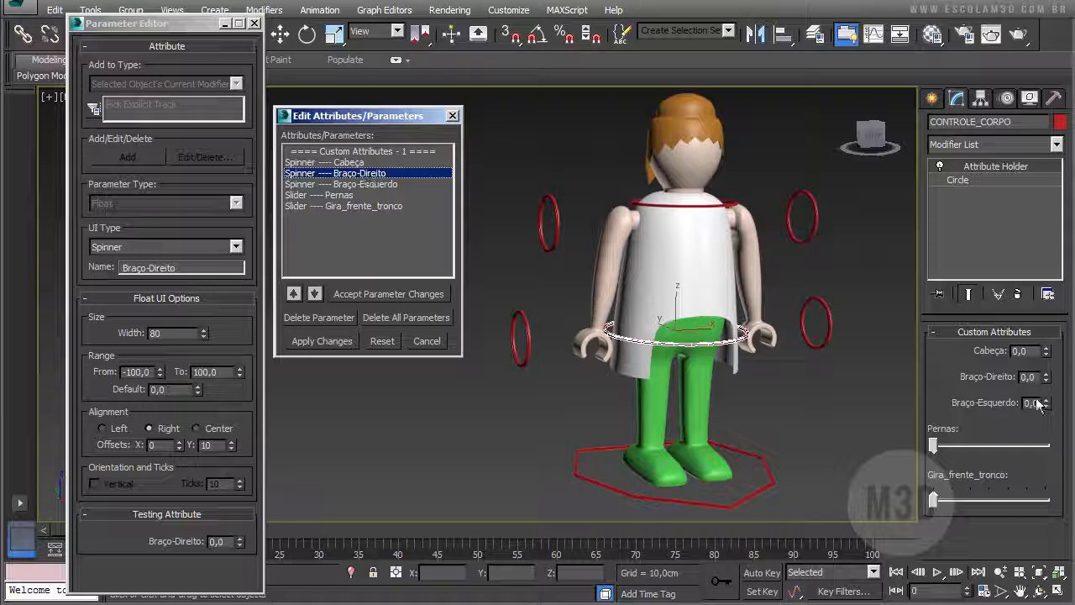
left_click_drag(187, 335, 98, 333)
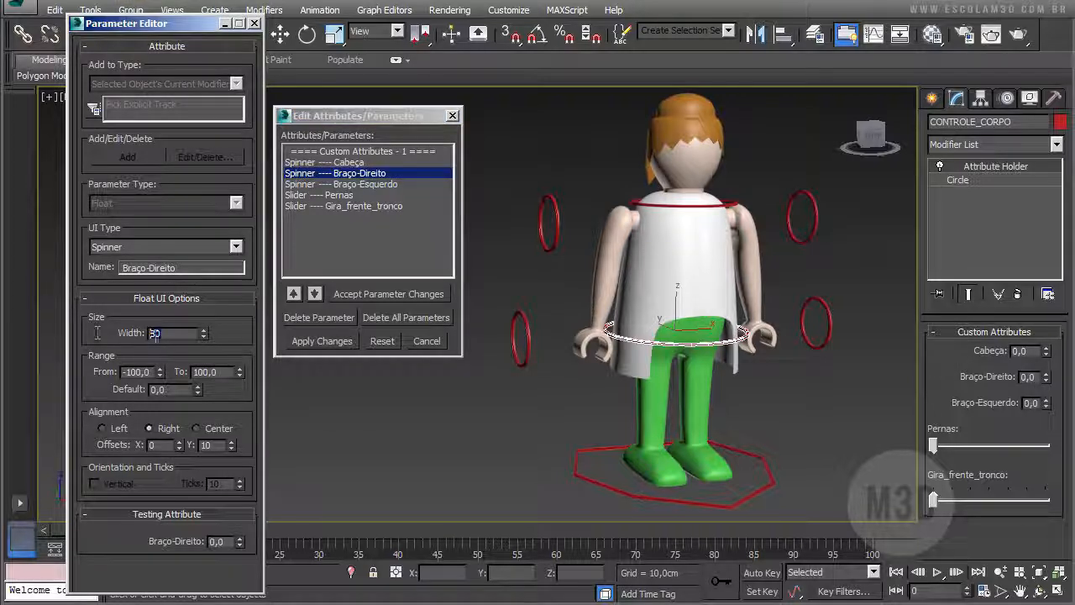
type("9")
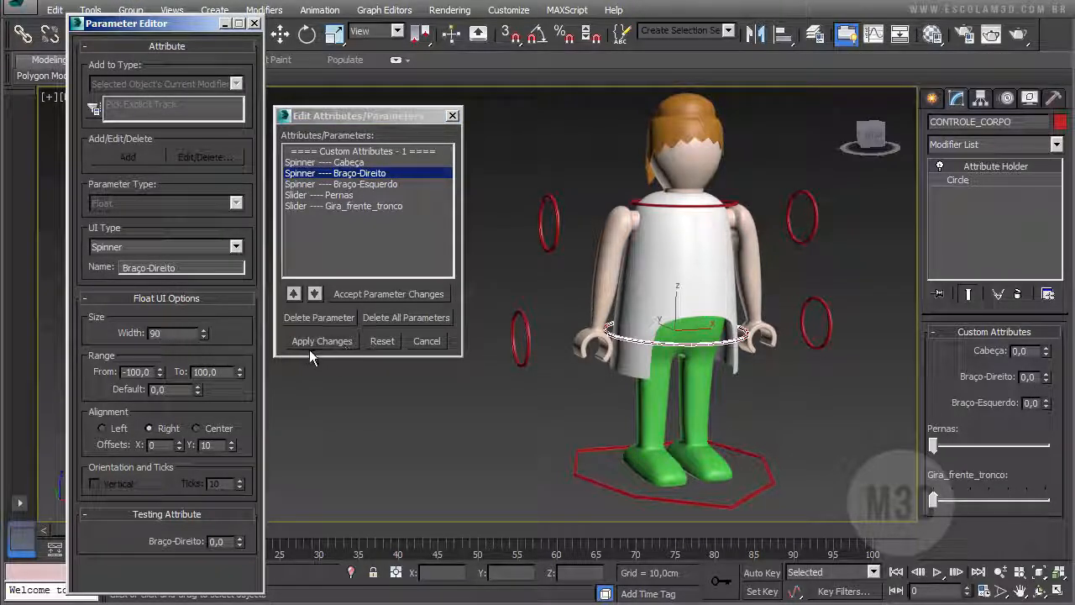
left_click(303, 341)
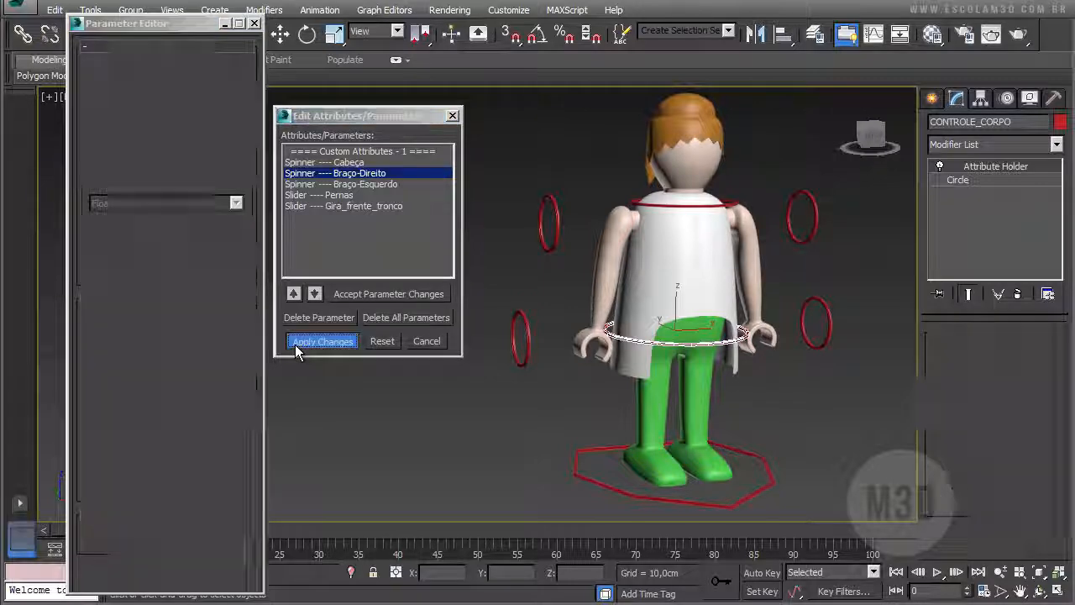
left_click(341, 296)
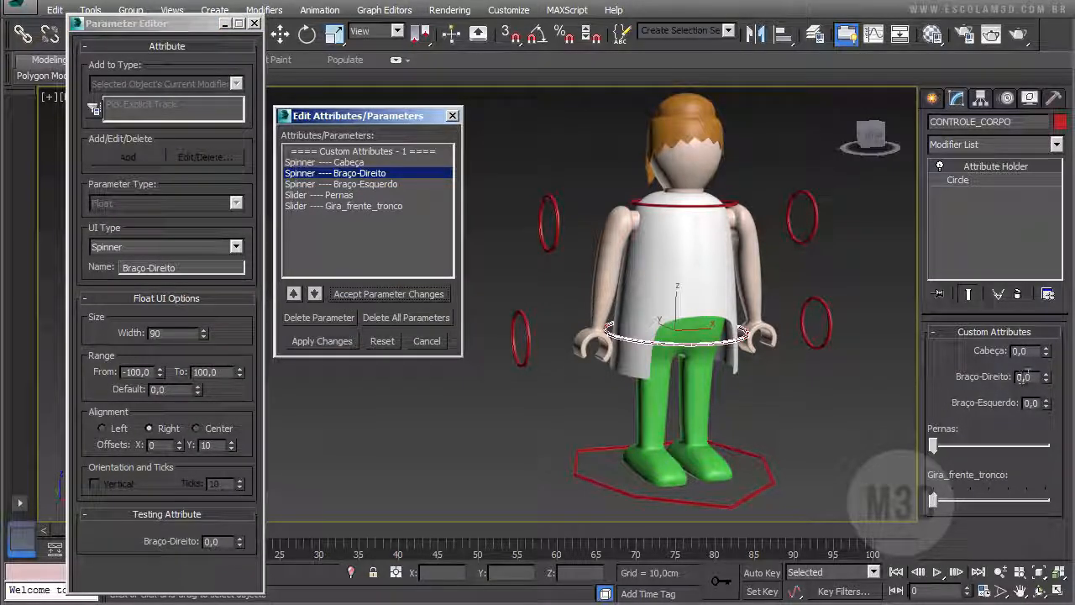
- Set the width of the existing Braço-Esquerdo attribute to 90 and apply the change
left_click(367, 185)
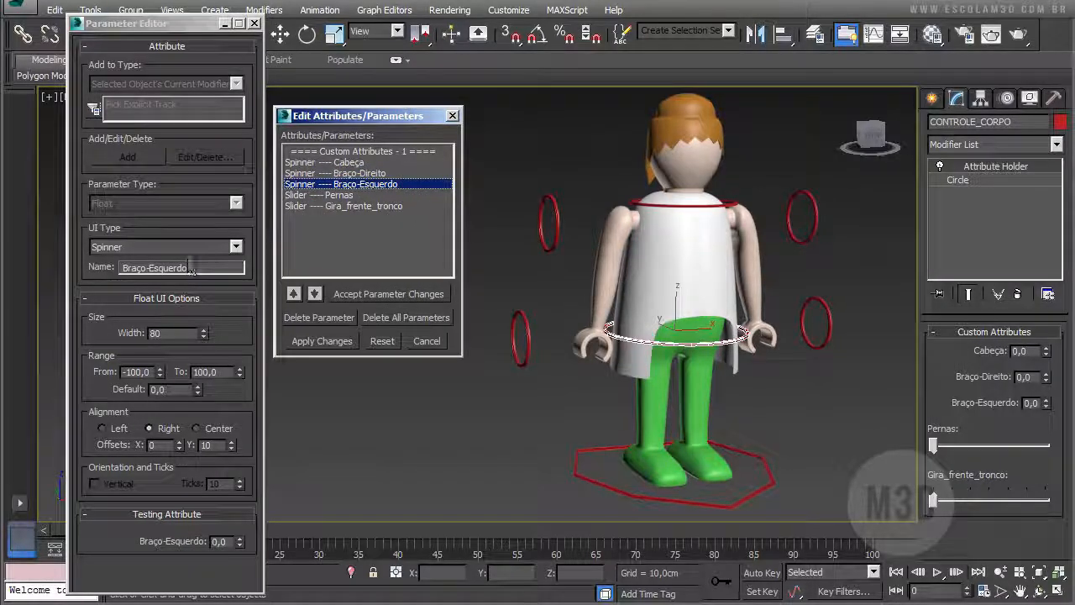
double_click(159, 334)
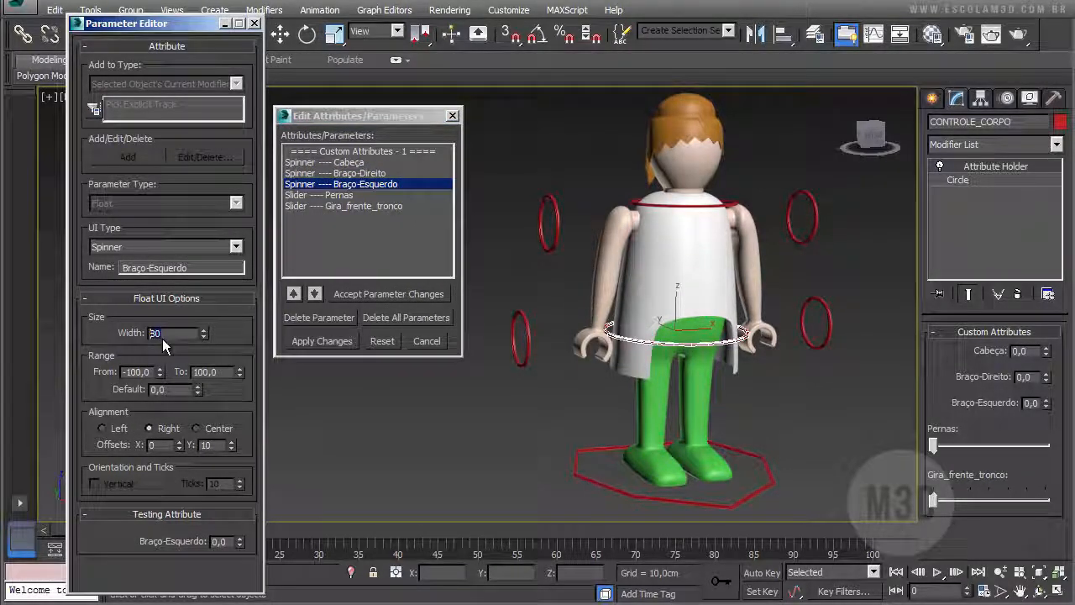
type("90")
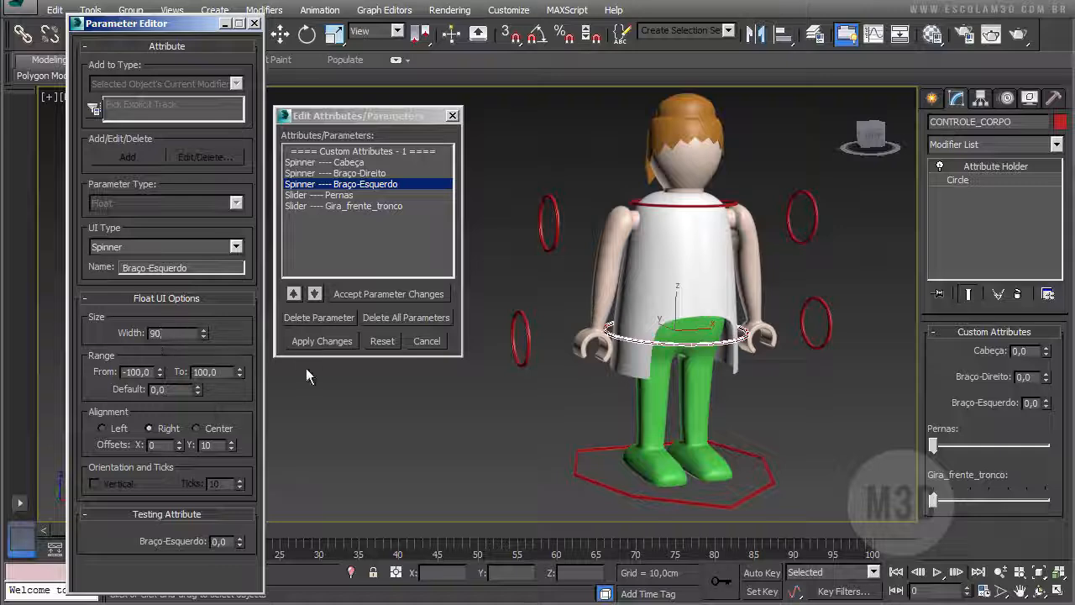
left_click(310, 346)
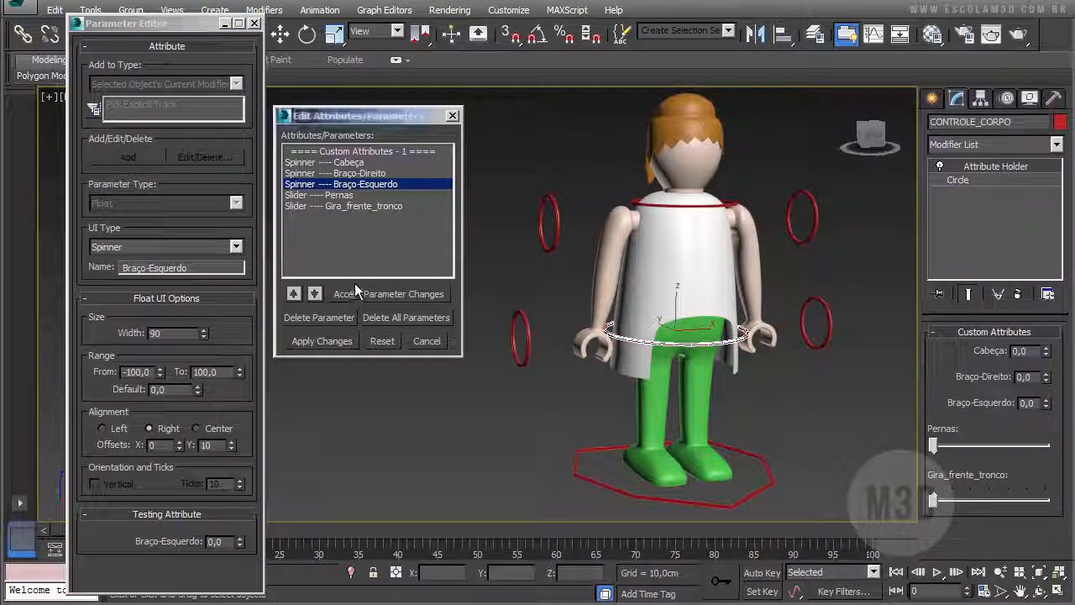
left_click(355, 287)
left_click(338, 341)
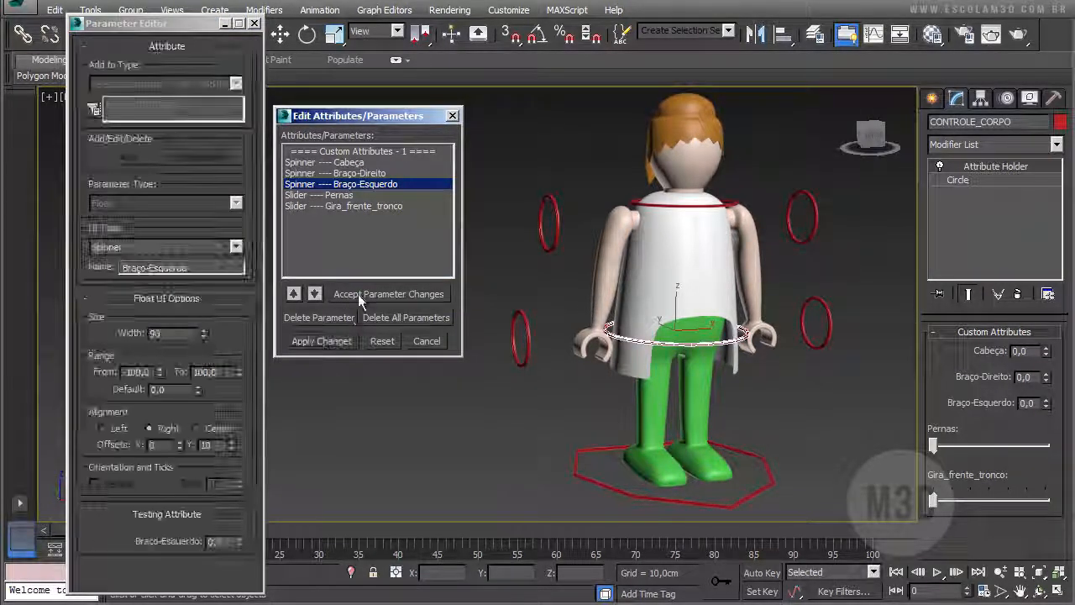
left_click(360, 289)
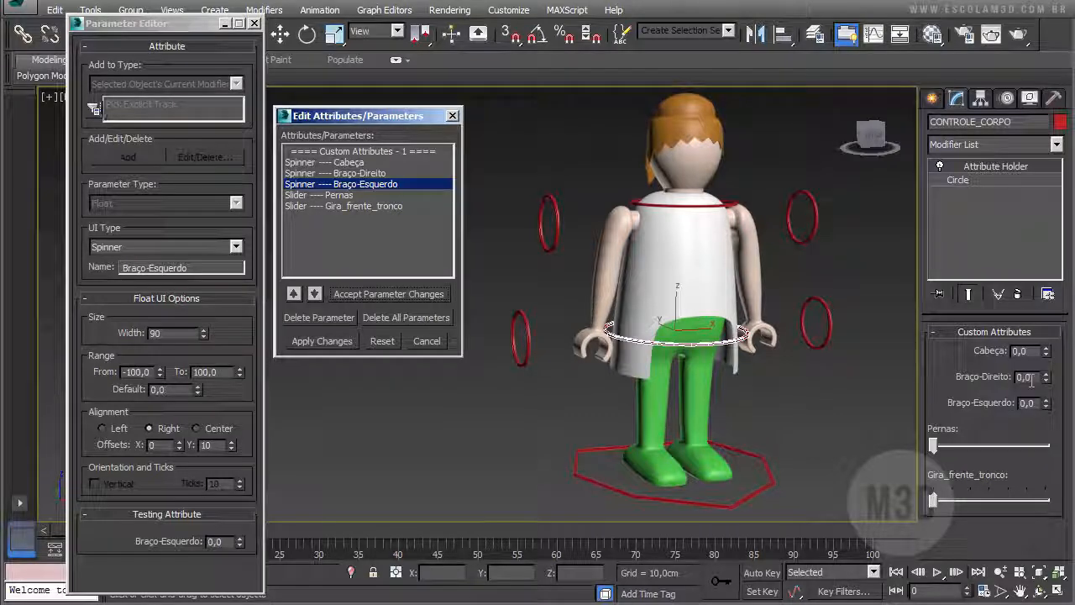
- Set the number of ticks on the existing Pernas slider to 6, apply the change and finish editing the attributes
left_click(340, 195)
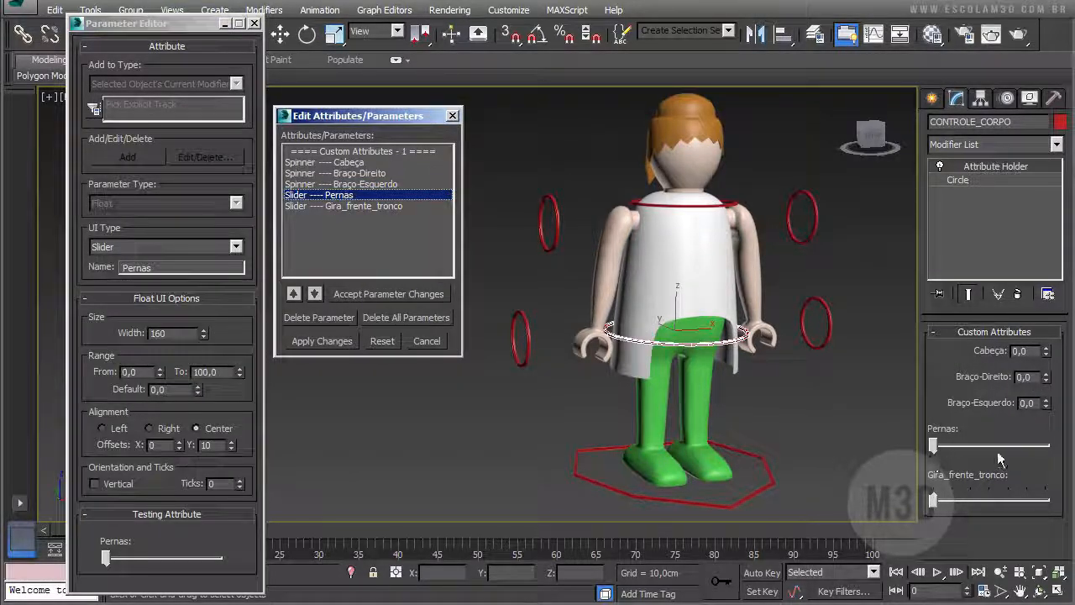
left_click(242, 480)
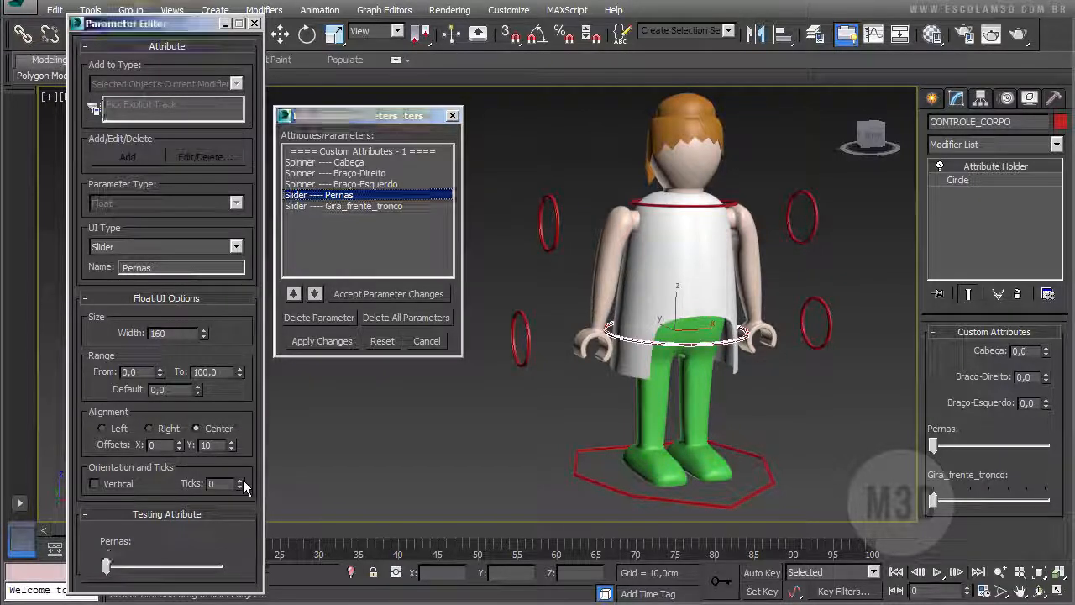
left_click(241, 480)
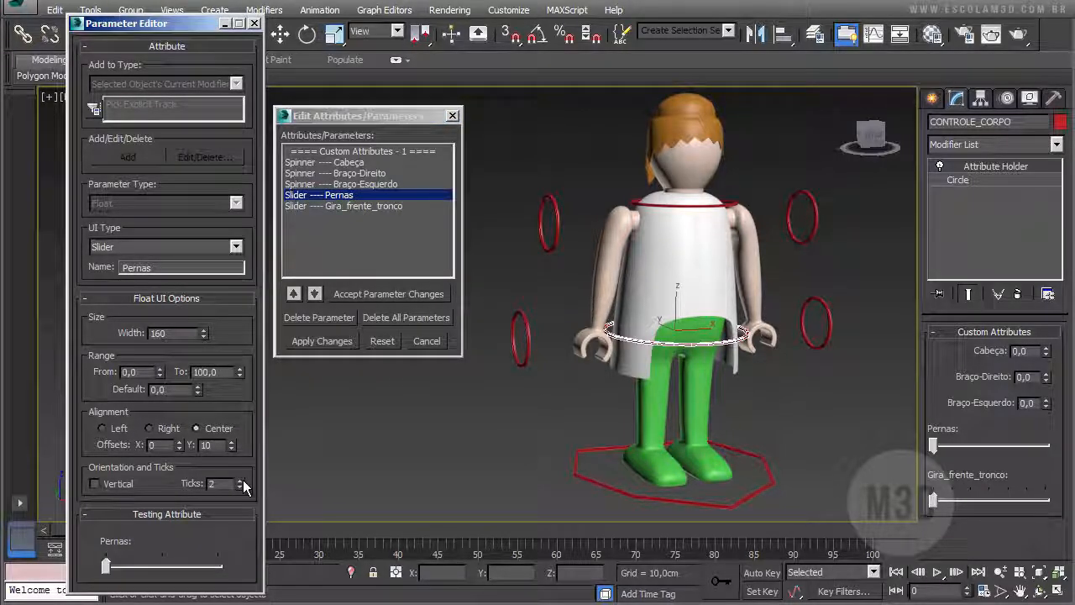
left_click(242, 482)
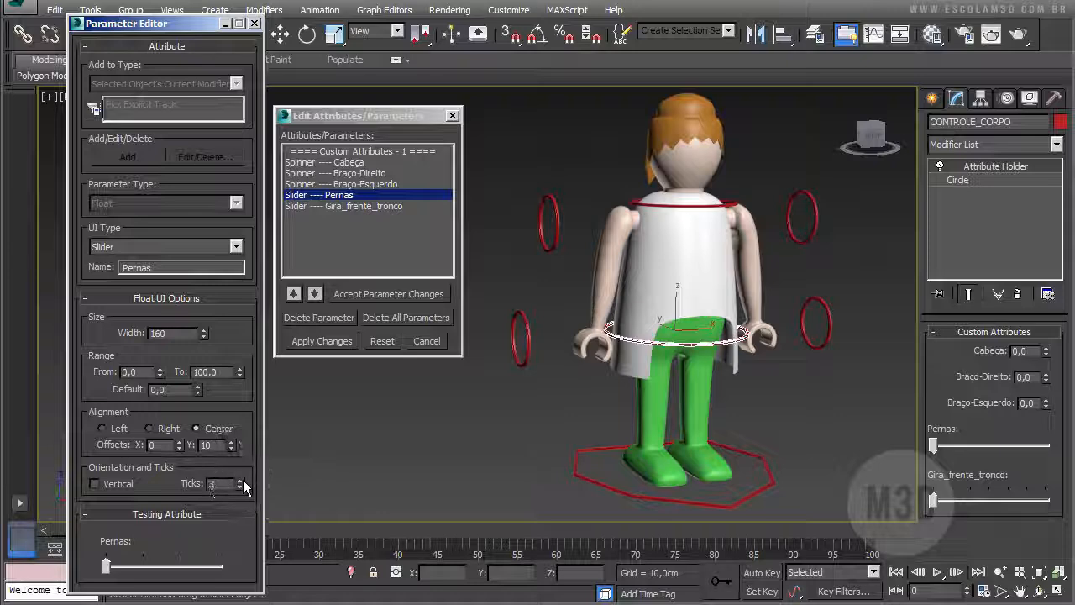
left_click(242, 481)
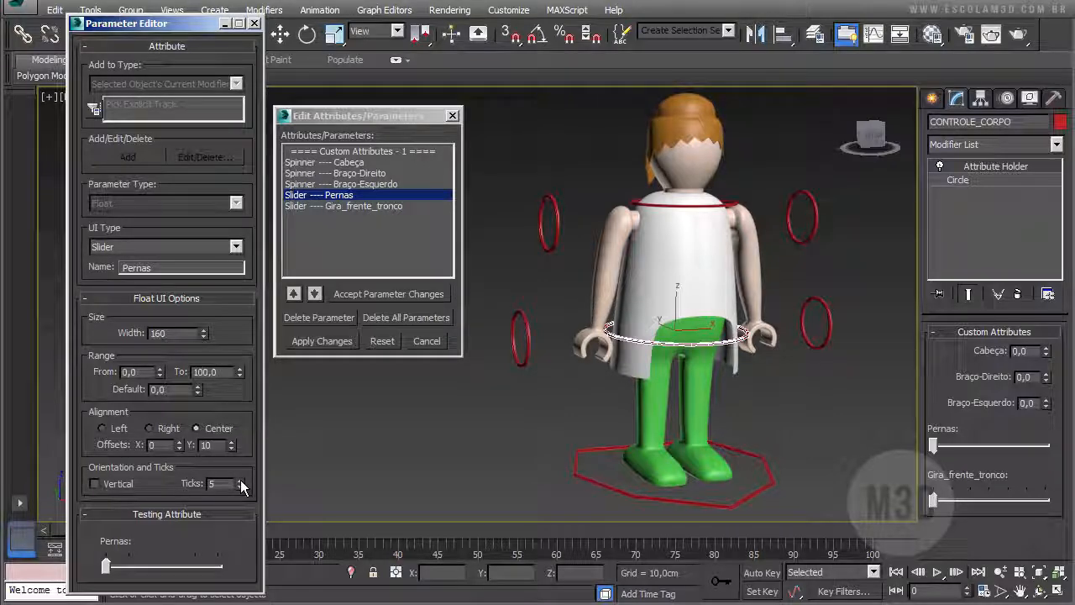
left_click(241, 480)
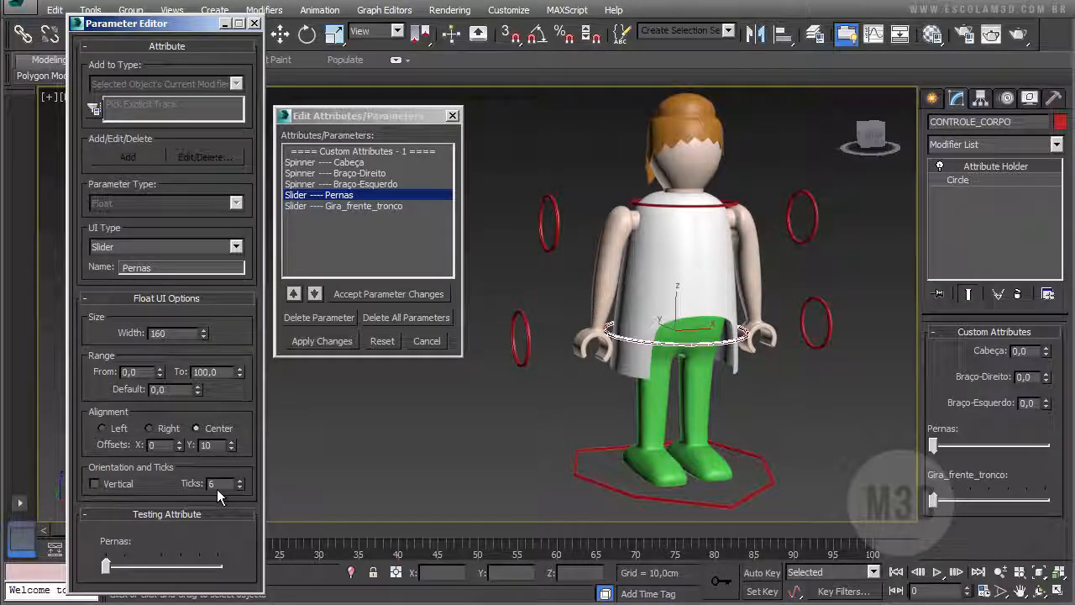
left_click(321, 341)
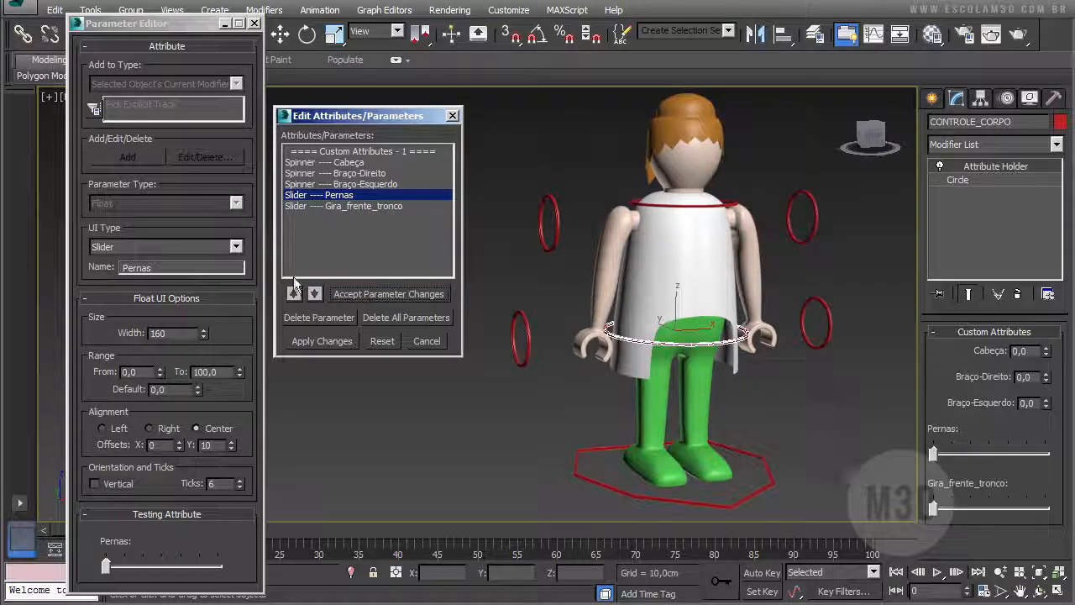
left_click(439, 346)
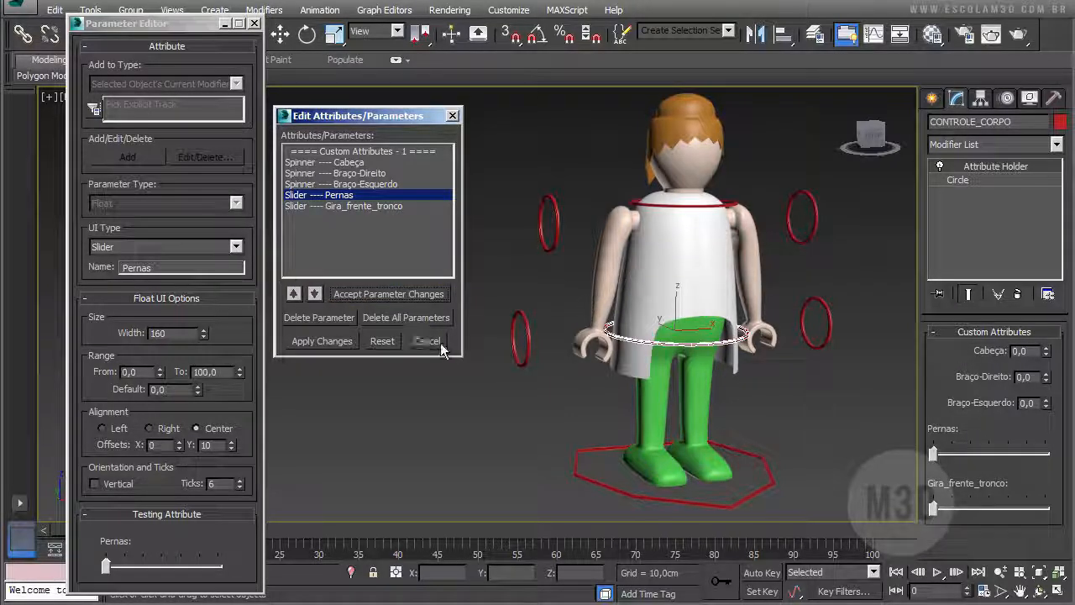
left_click(452, 115)
- Reopen the existing attributes for editing and move the Gira_frente_tronco slider up to first place in the order
left_click(211, 157)
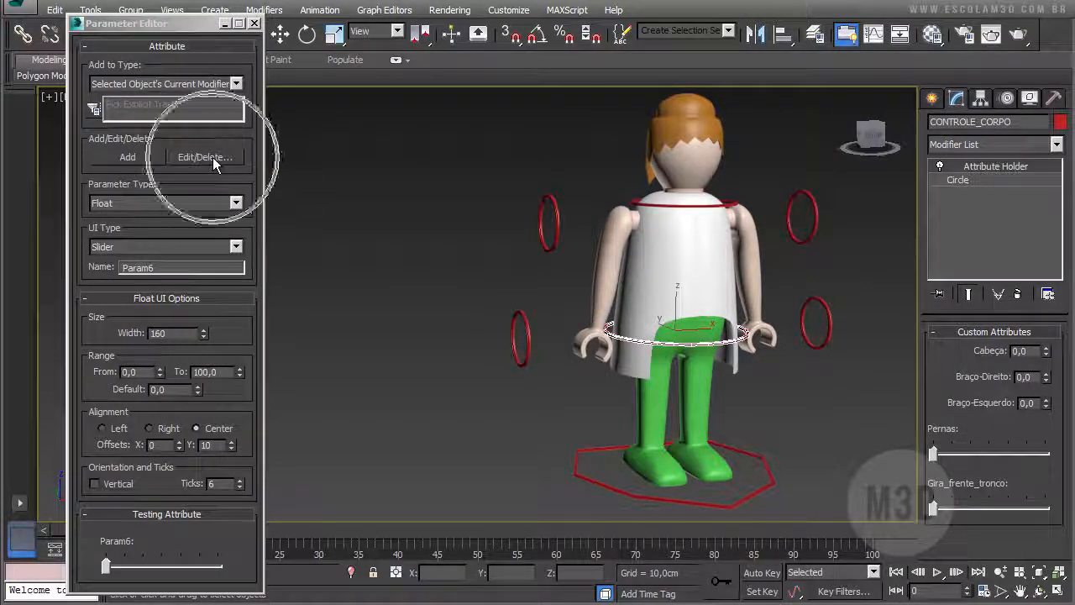
left_click(323, 290)
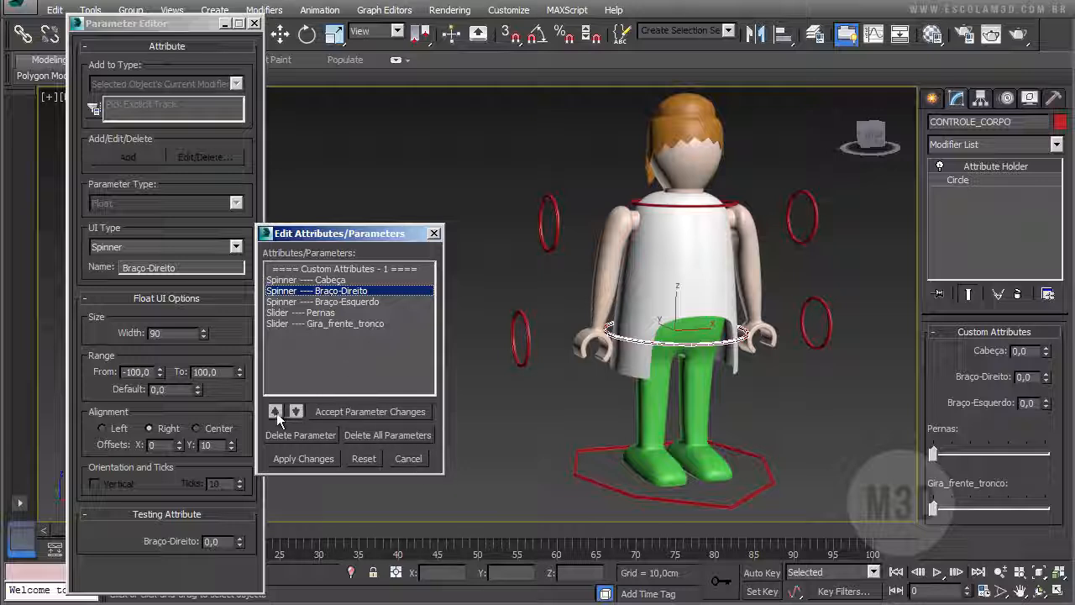
left_click(312, 324)
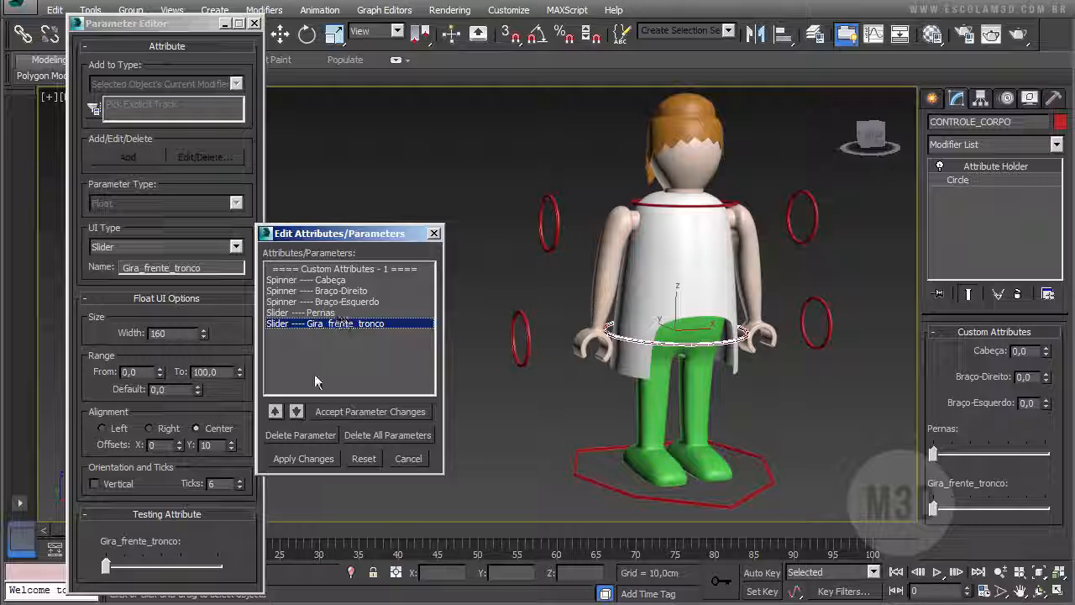
left_click(329, 322)
left_click(274, 411)
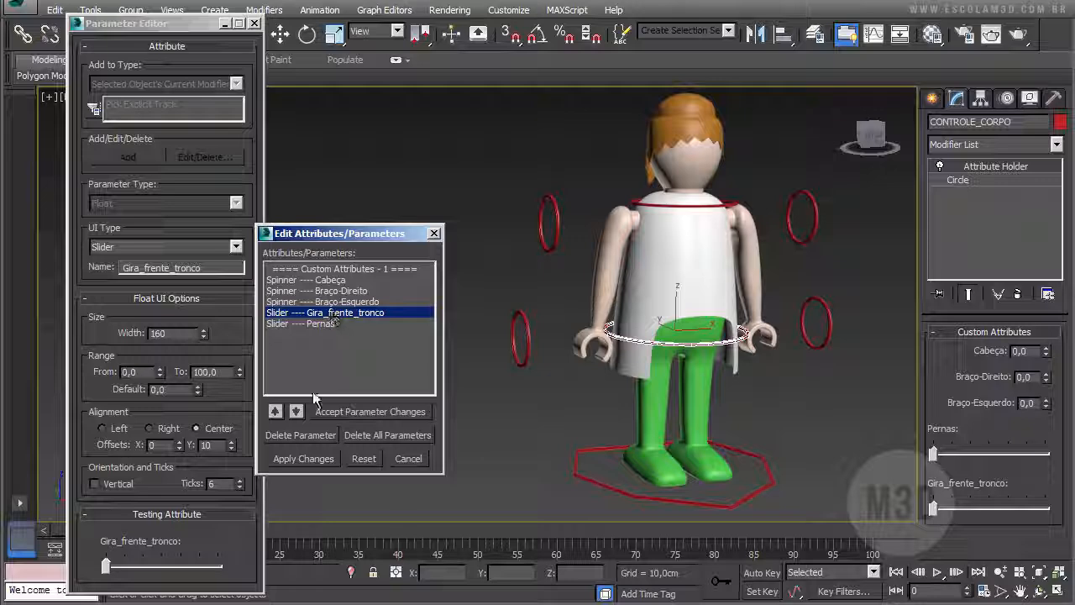
left_click(276, 411)
left_click(275, 411)
left_click(276, 410)
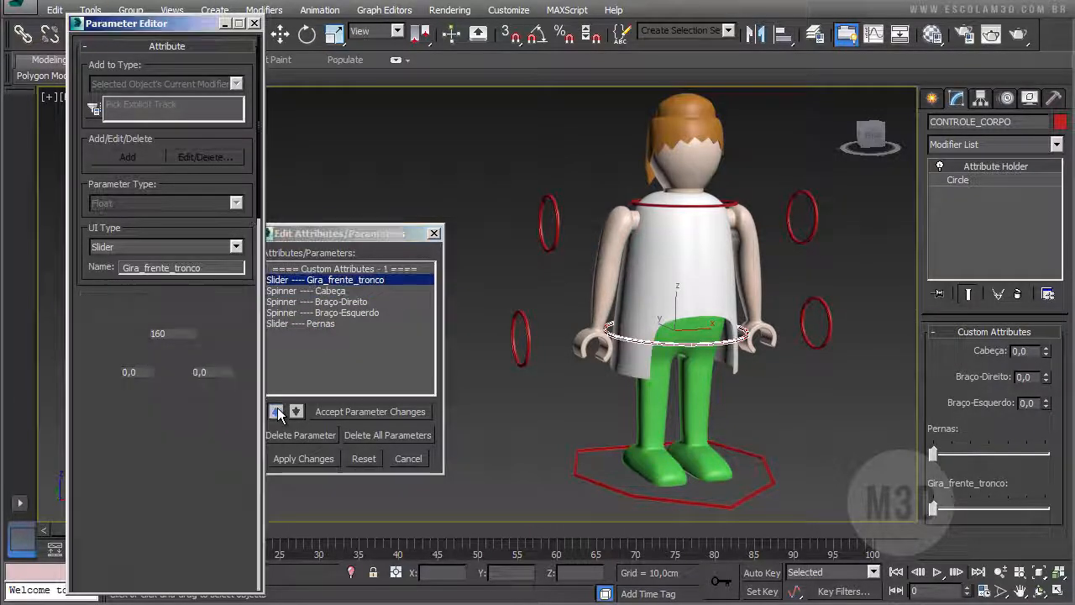
- Move the Pernas slider up to second place, directly below Gira_frente_tronco, and apply the new order
left_click(303, 323)
left_click(274, 411)
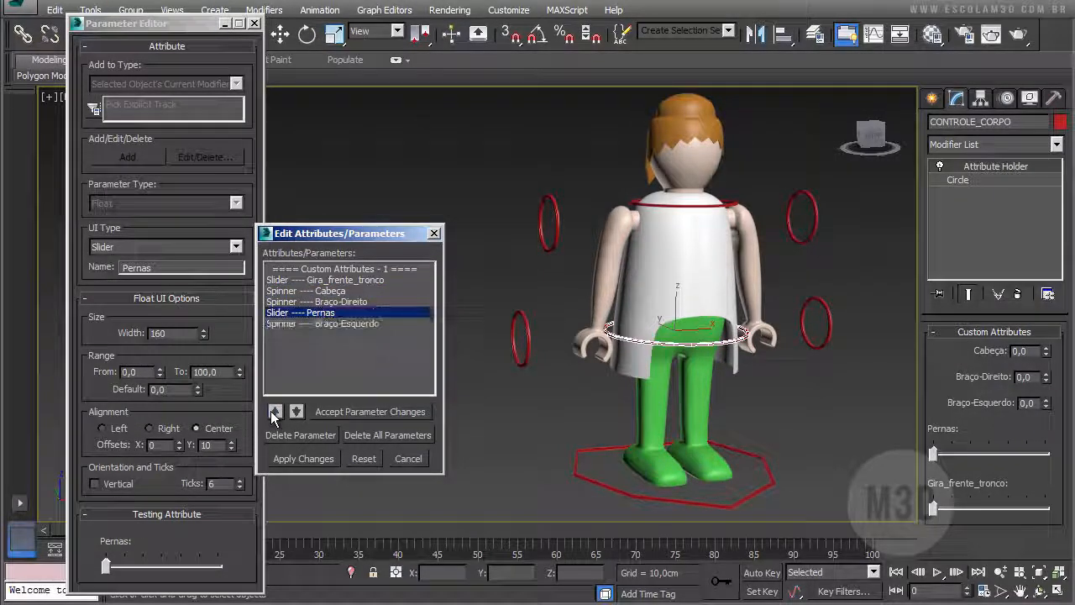
left_click(274, 410)
left_click(274, 411)
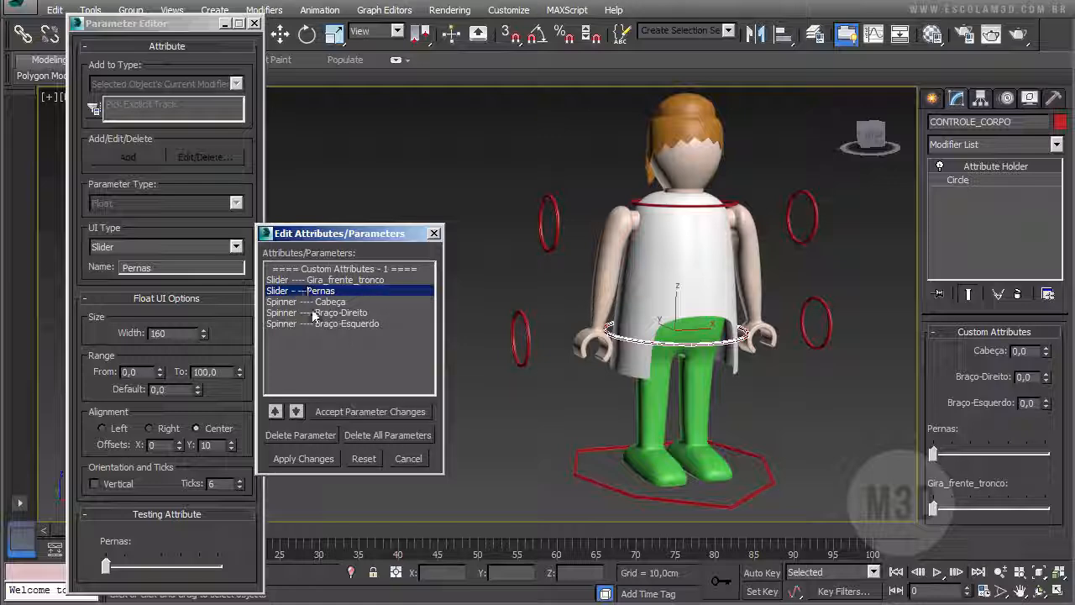
left_click(303, 458)
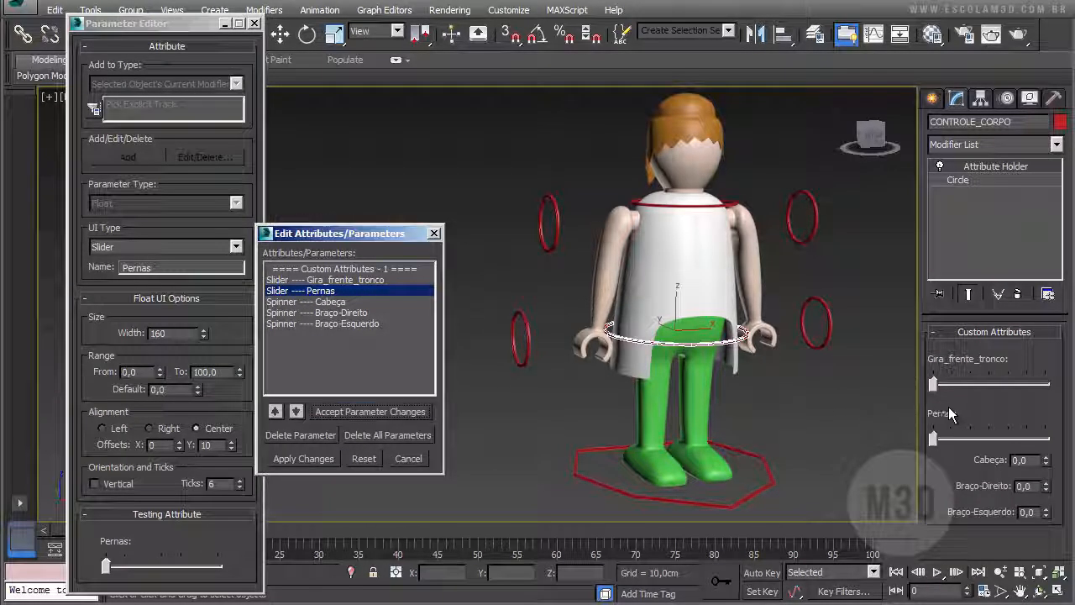
- Move the Gira_frente_tronco slider down to last place, below Braço-Esquerdo, in the attribute order
left_click(323, 280)
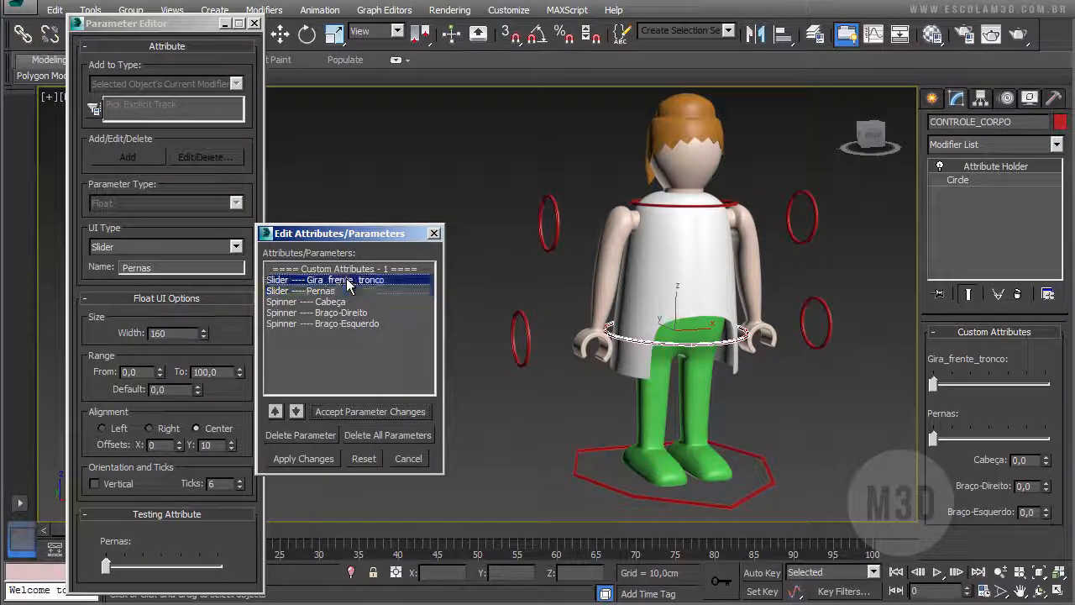
left_click(299, 411)
left_click(299, 411)
left_click(301, 411)
left_click(301, 411)
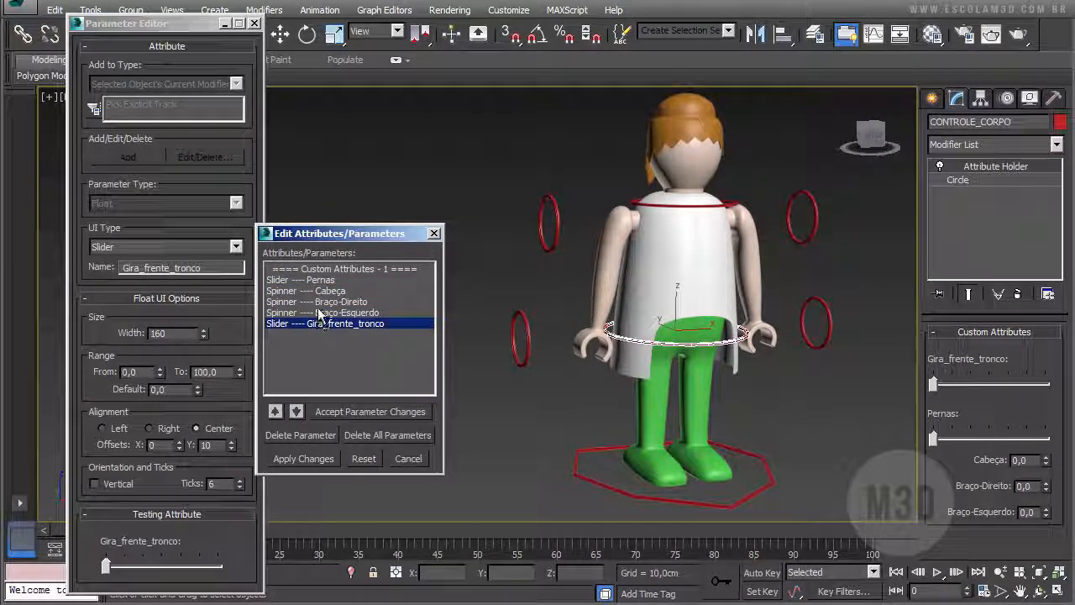
- Move the Pernas slider down to last place, below Gira_frente_tronco, apply the order and finish editing the attributes
left_click(323, 269)
left_click(320, 280)
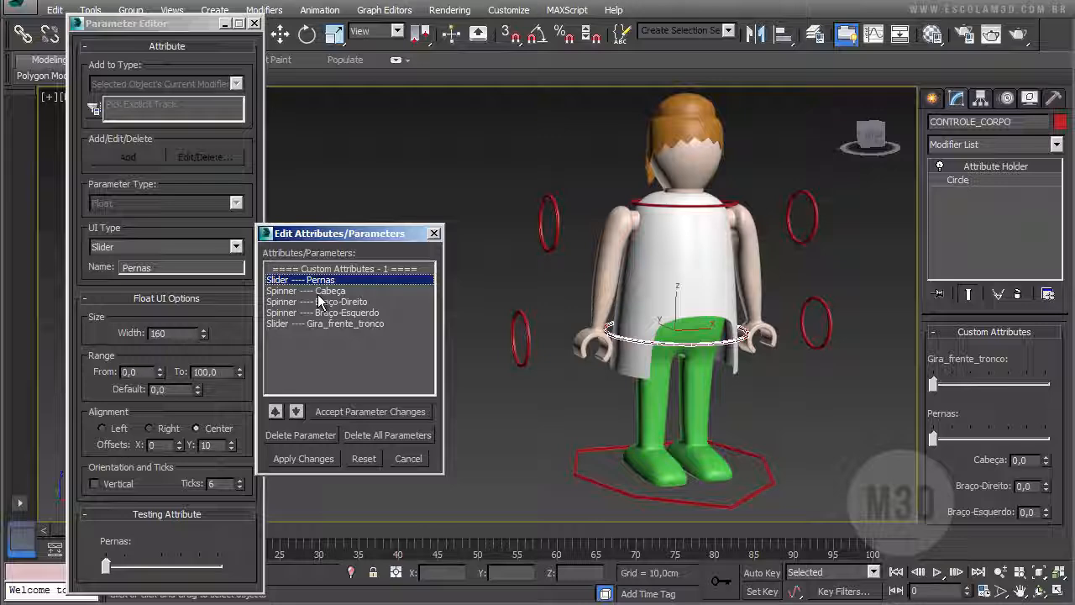
left_click(299, 410)
left_click(299, 410)
left_click(299, 410)
left_click(297, 411)
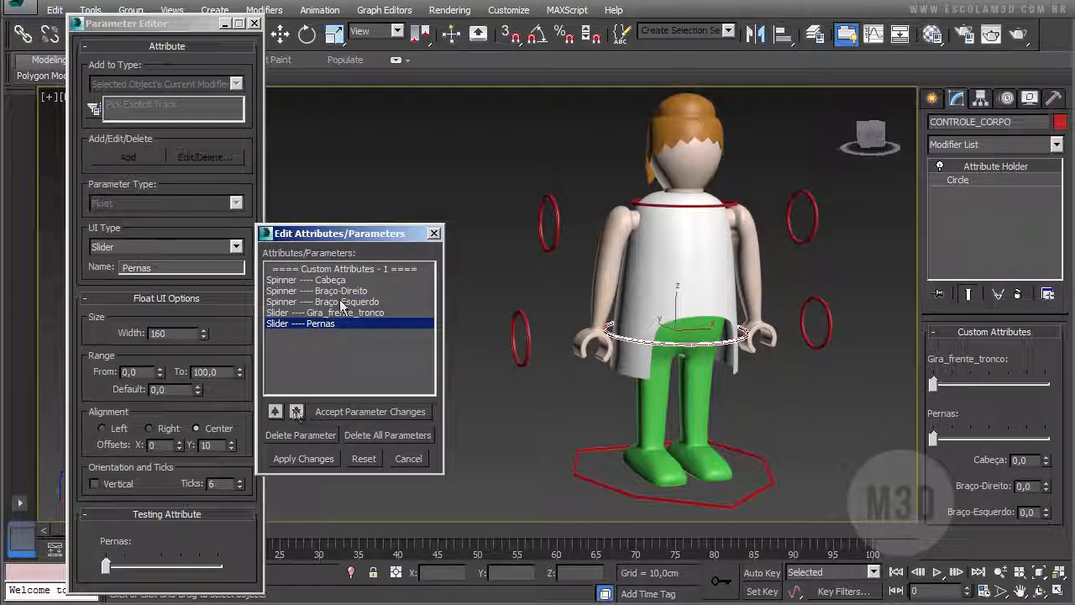
left_click(303, 458)
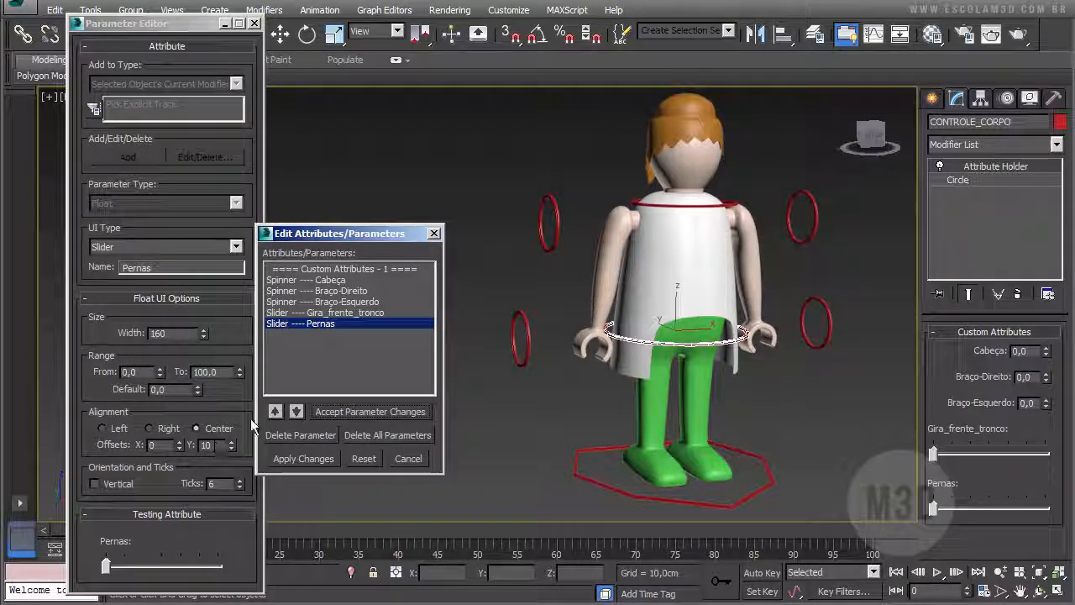
left_click(433, 235)
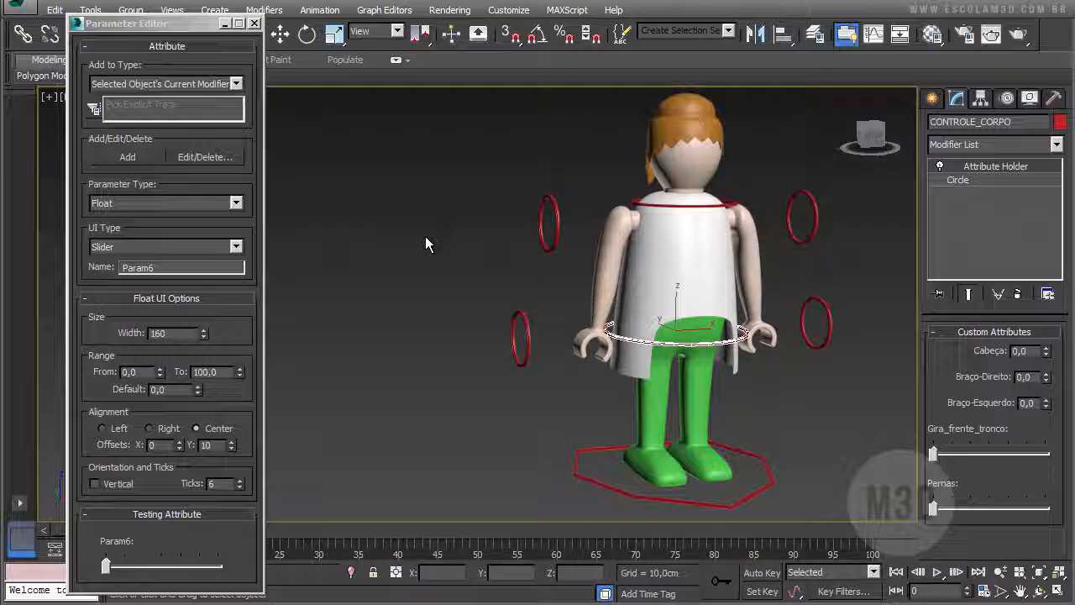
- Select the head control ring to view its parameters, and reselect the body control ring to view its custom attributes
middle_click_drag(425, 236, 408, 239)
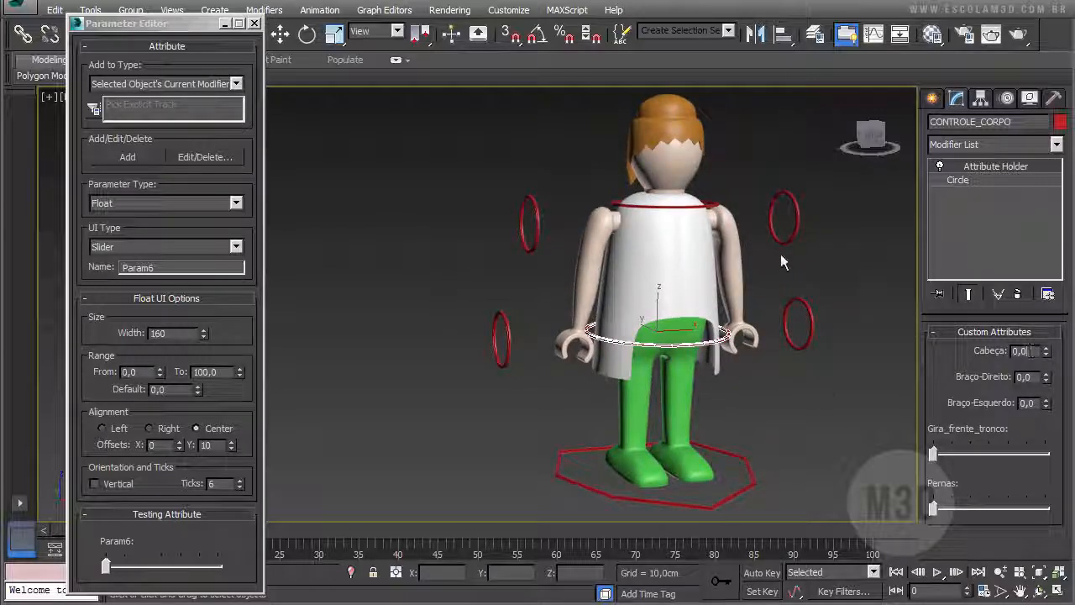
left_click(693, 208)
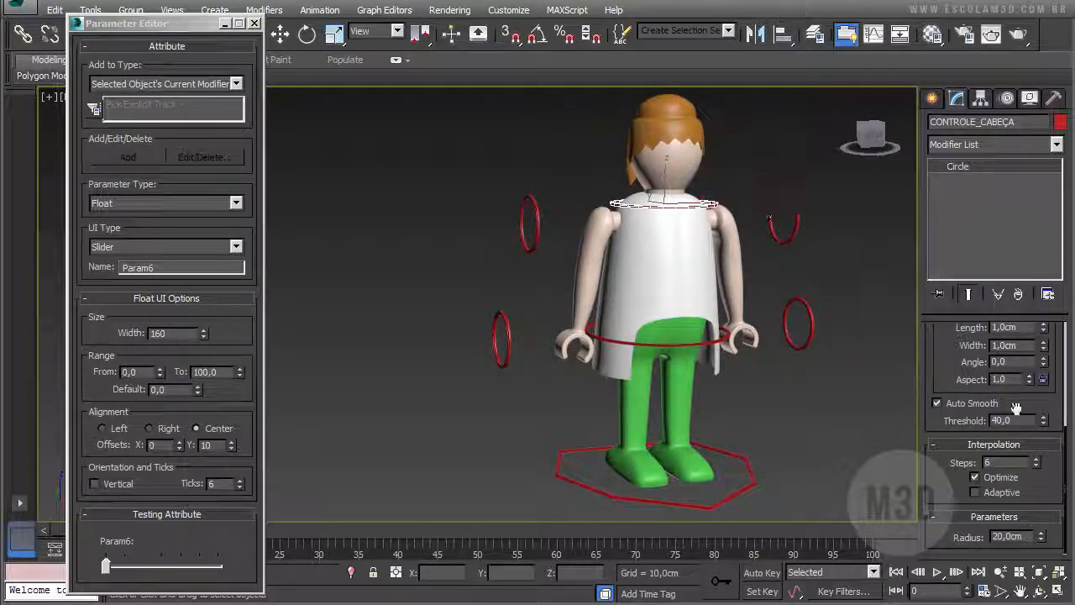
left_click(703, 346)
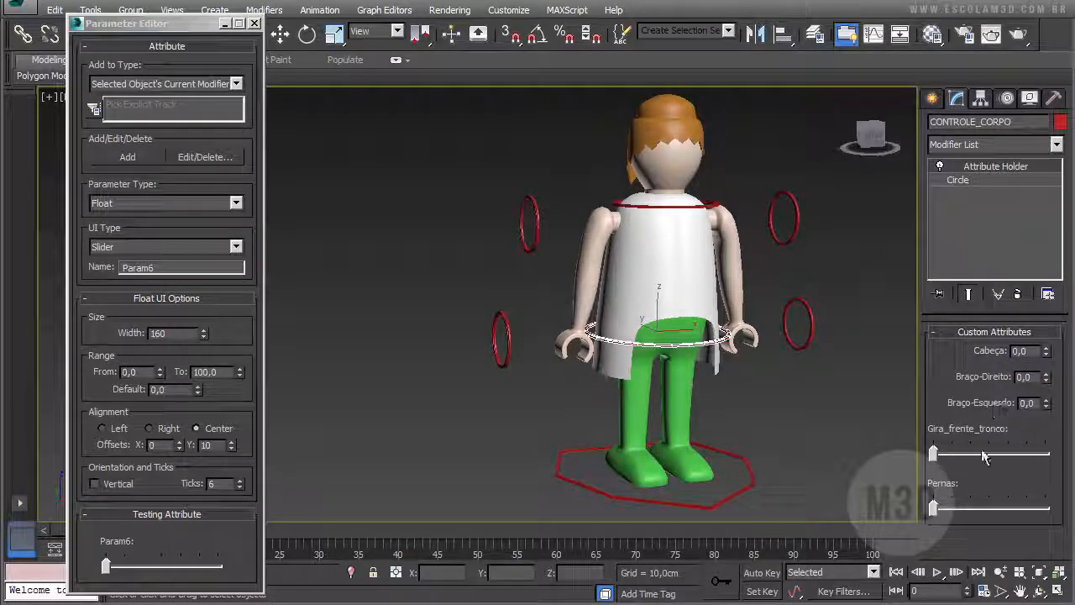